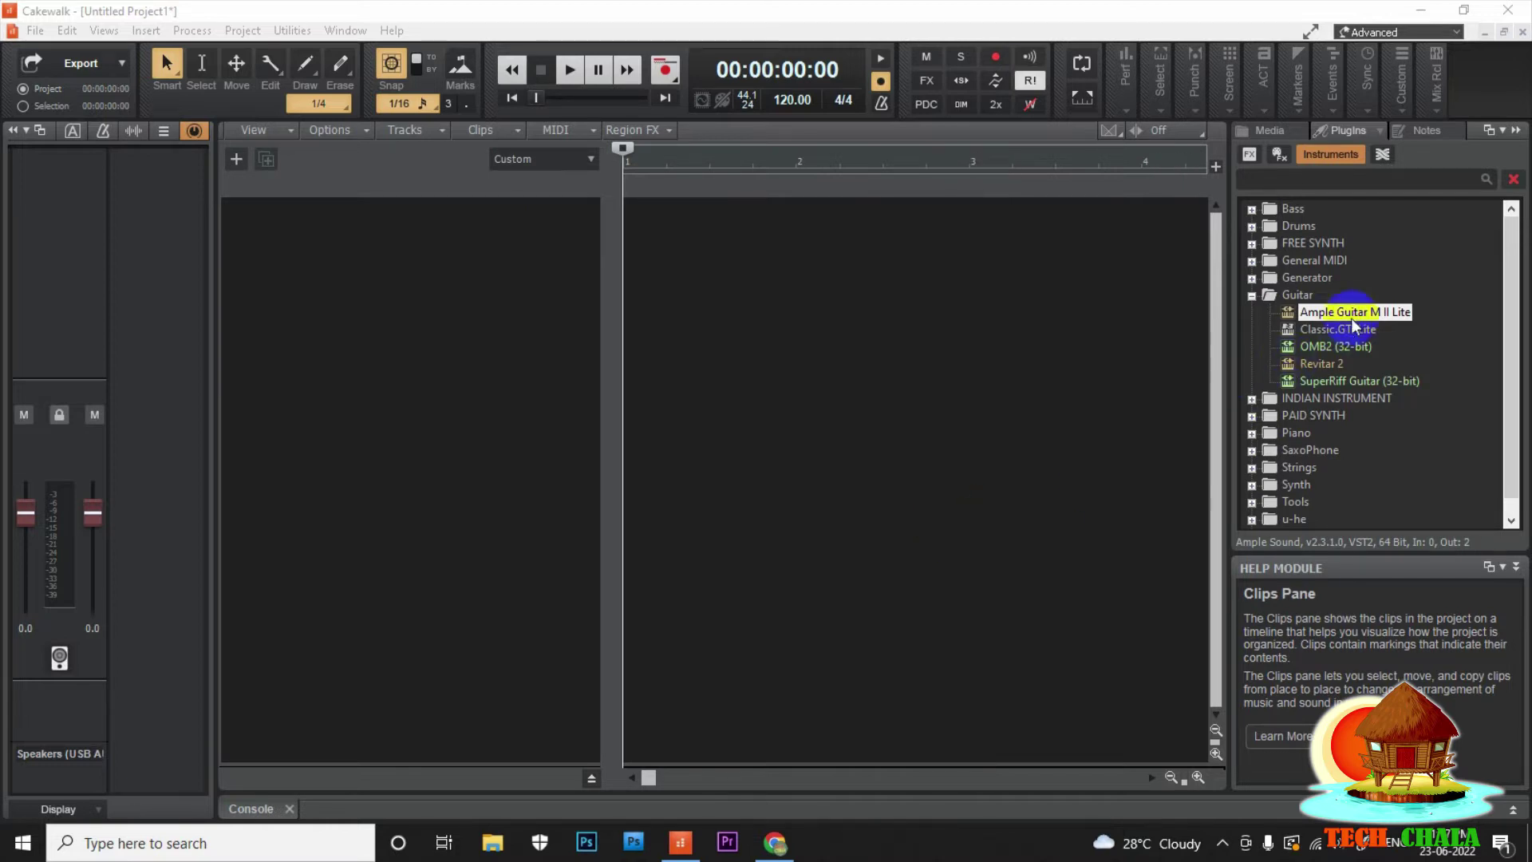
# Insert Ample Guitar M II Lite as a simple instrument track and show its Strummer page
pyautogui.moveTo(1343, 312); pyautogui.dragTo(400, 300)
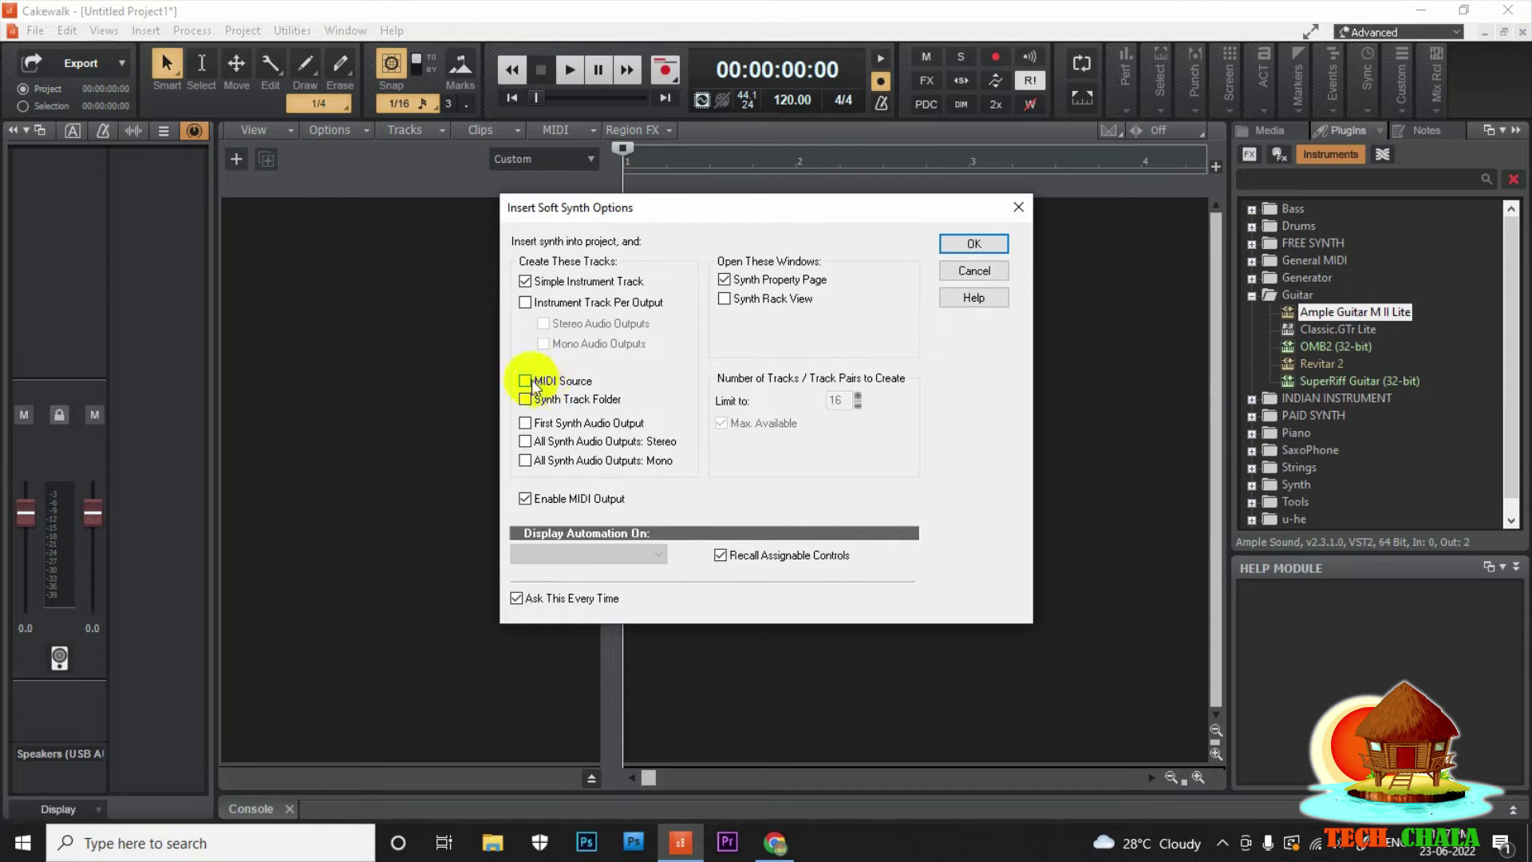
pyautogui.click(973, 244)
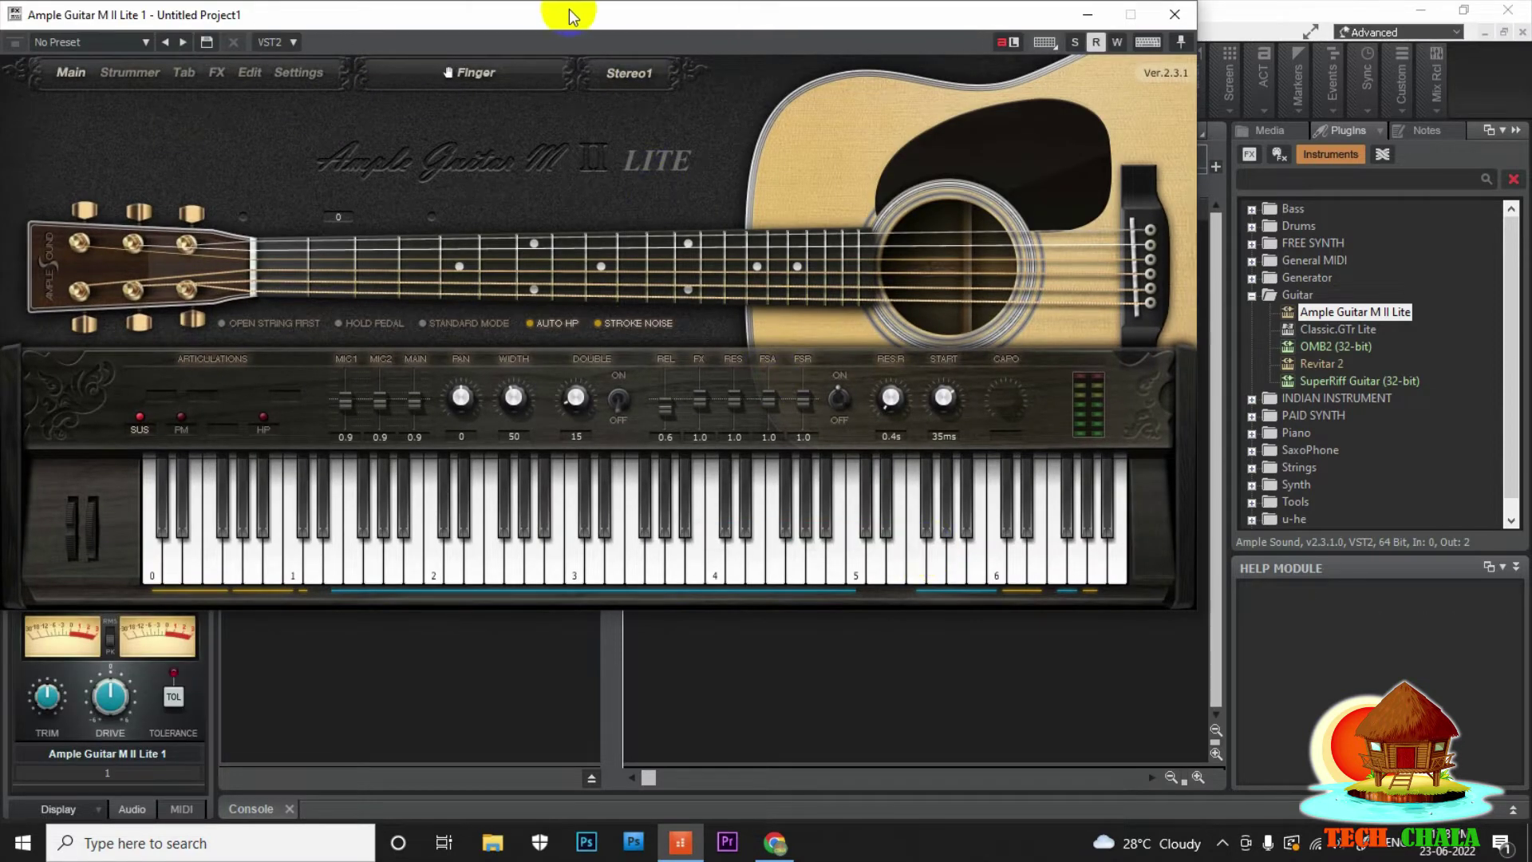
pyautogui.moveTo(550, 13); pyautogui.dragTo(649, 70)
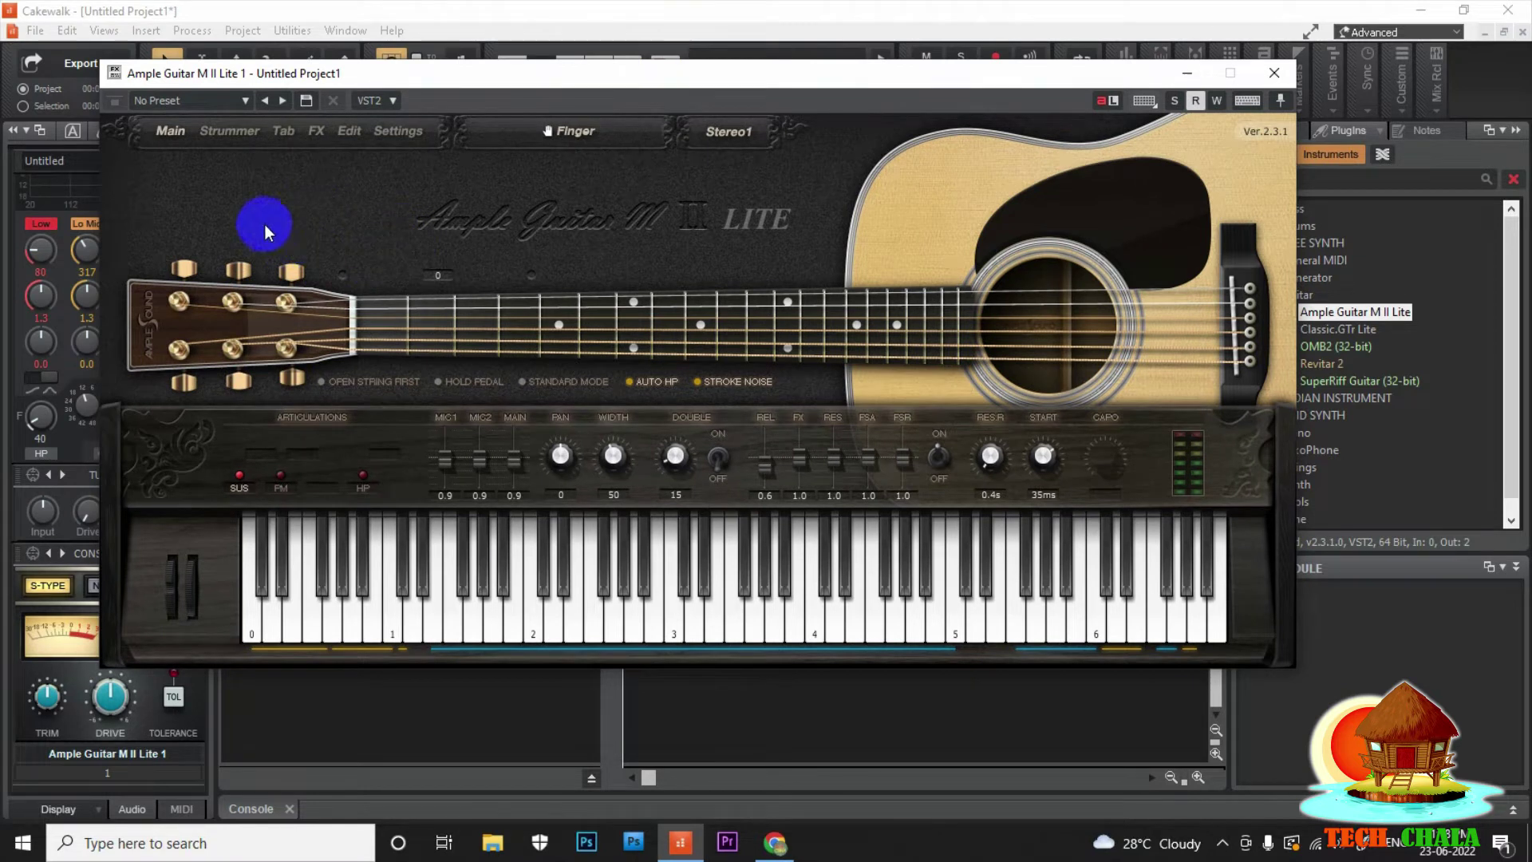
pyautogui.click(223, 132)
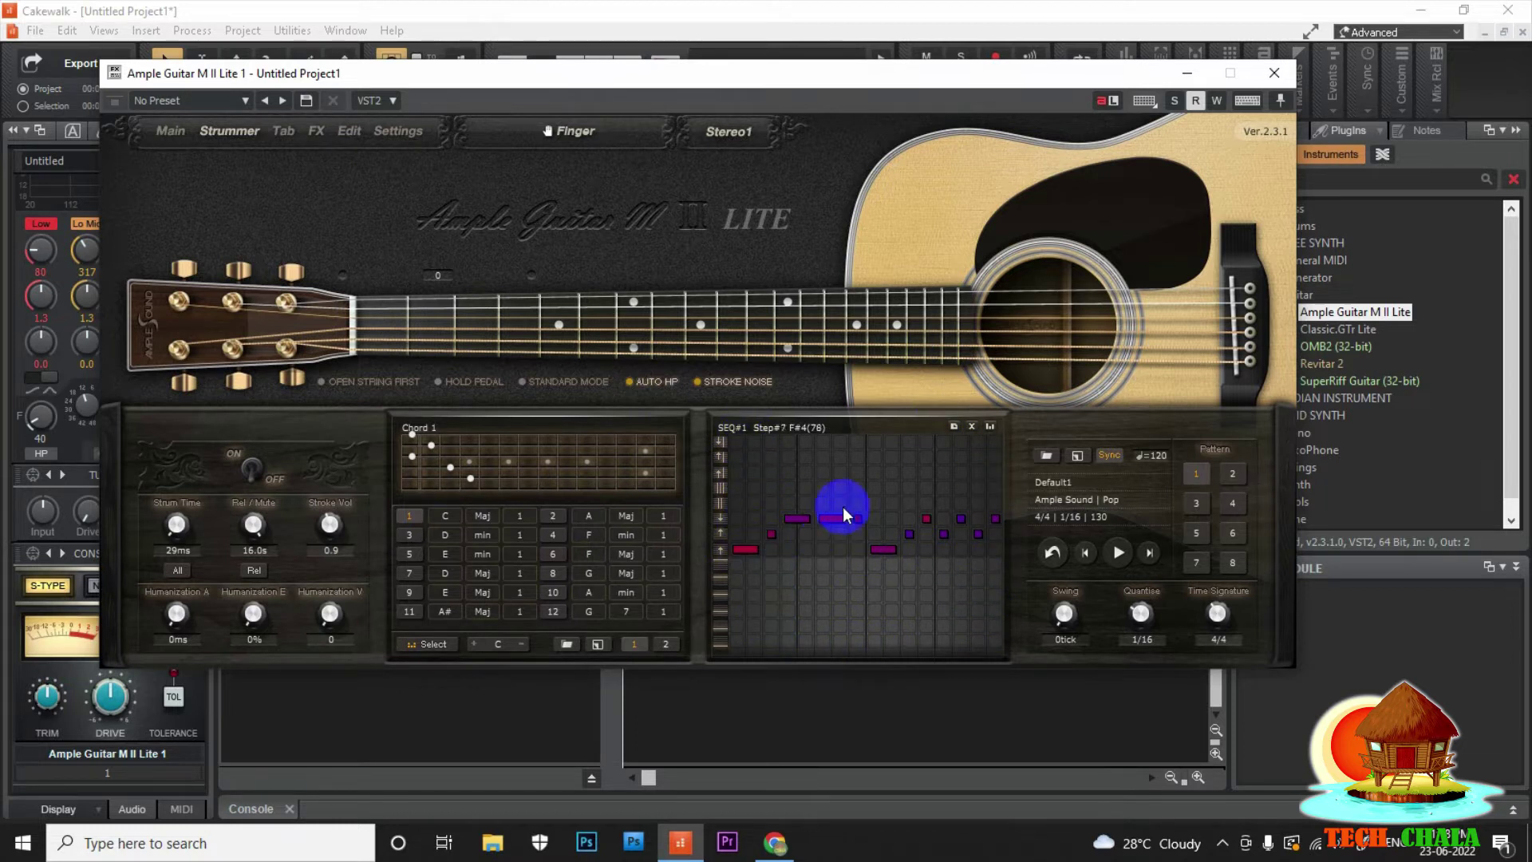
# Replace the strum at step 1 of pattern 1 with a single D3 note
pyautogui.click(733, 545)
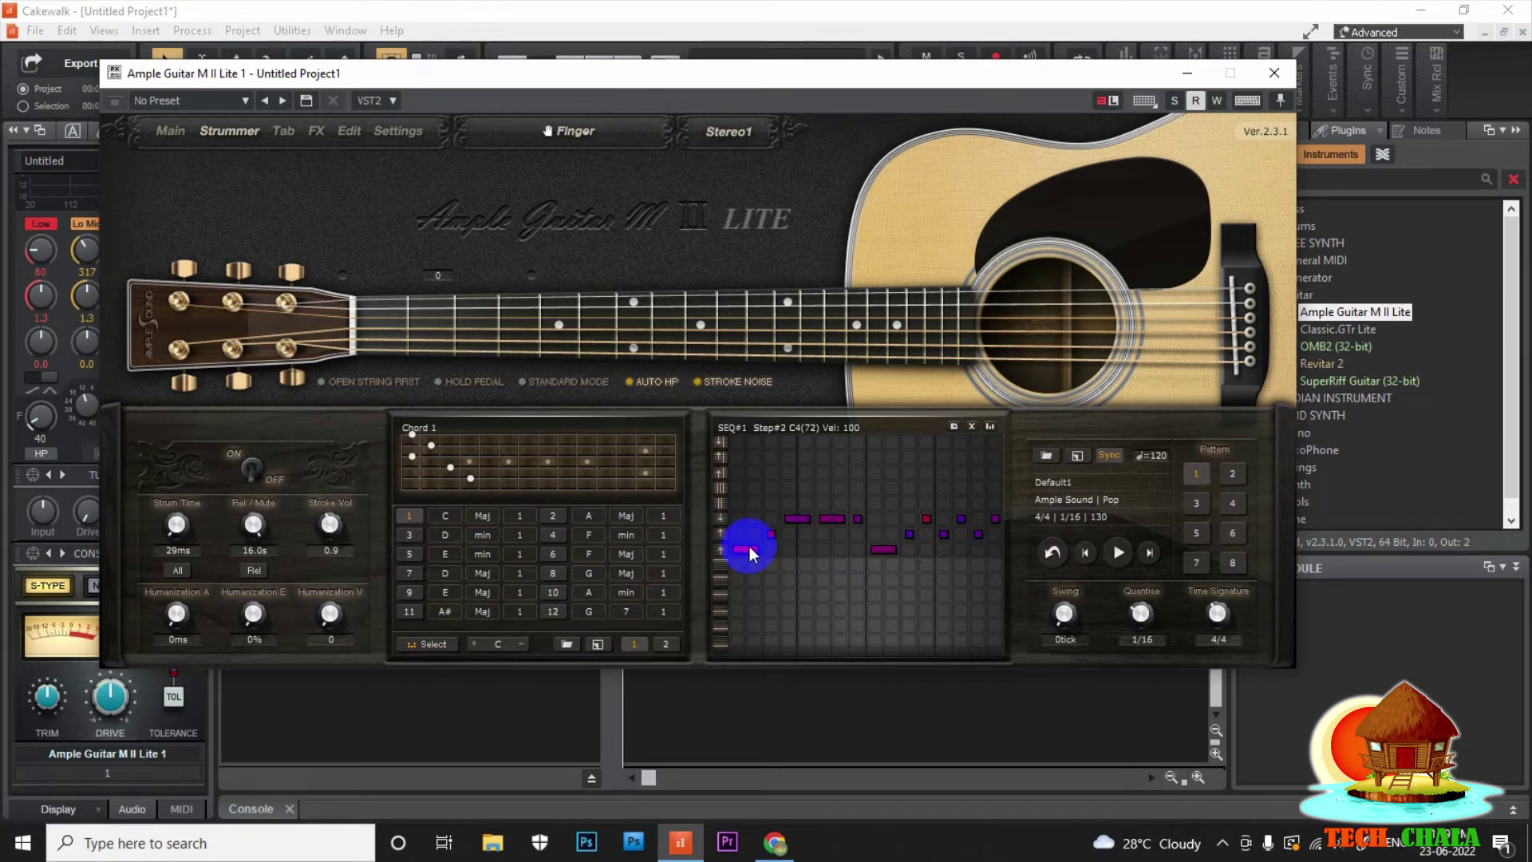
pyautogui.click(737, 638)
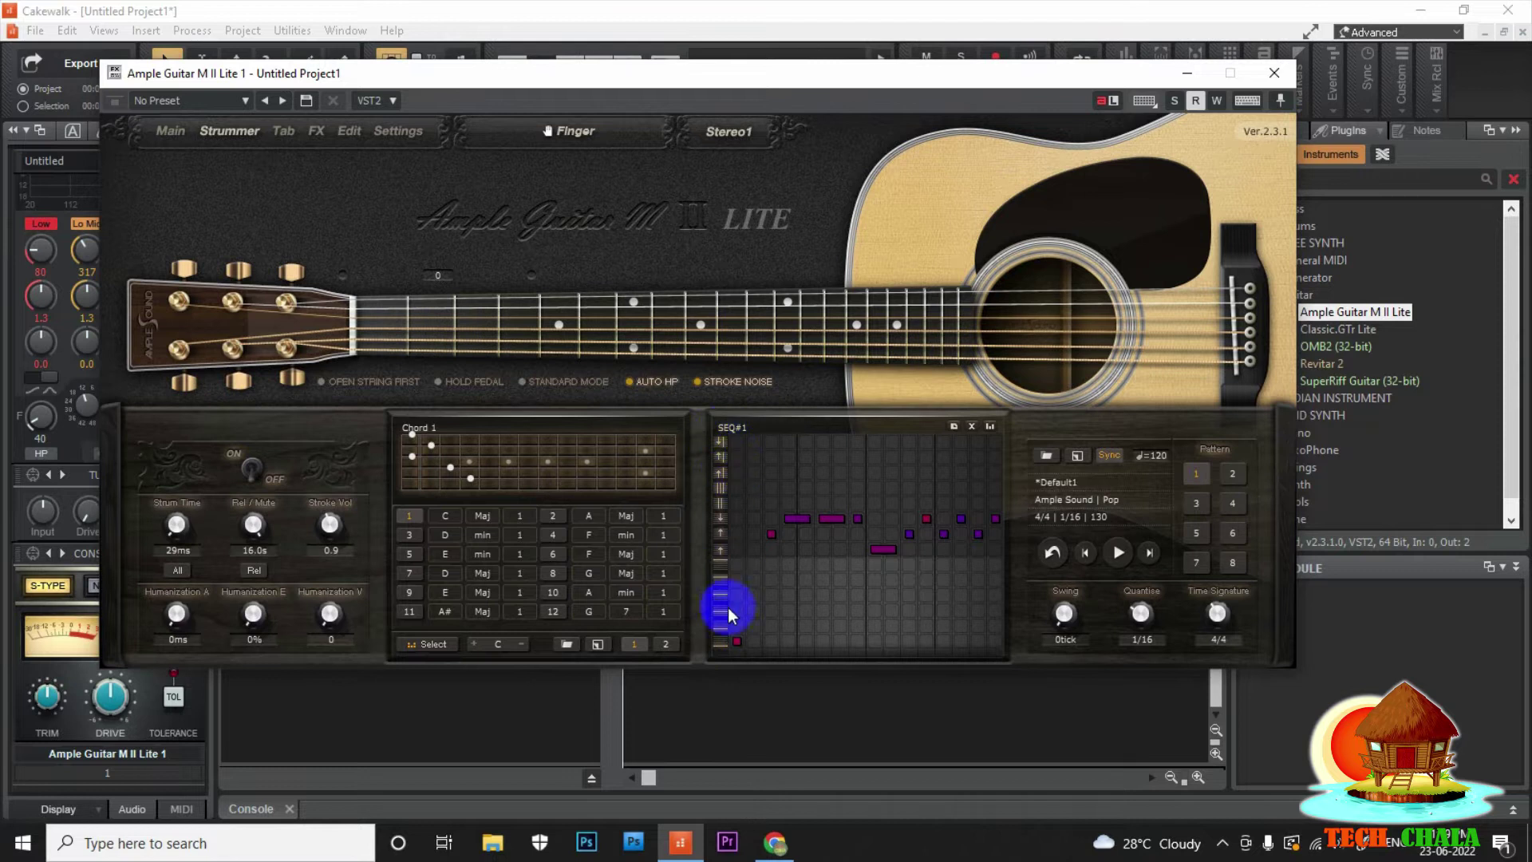
pyautogui.click(736, 489)
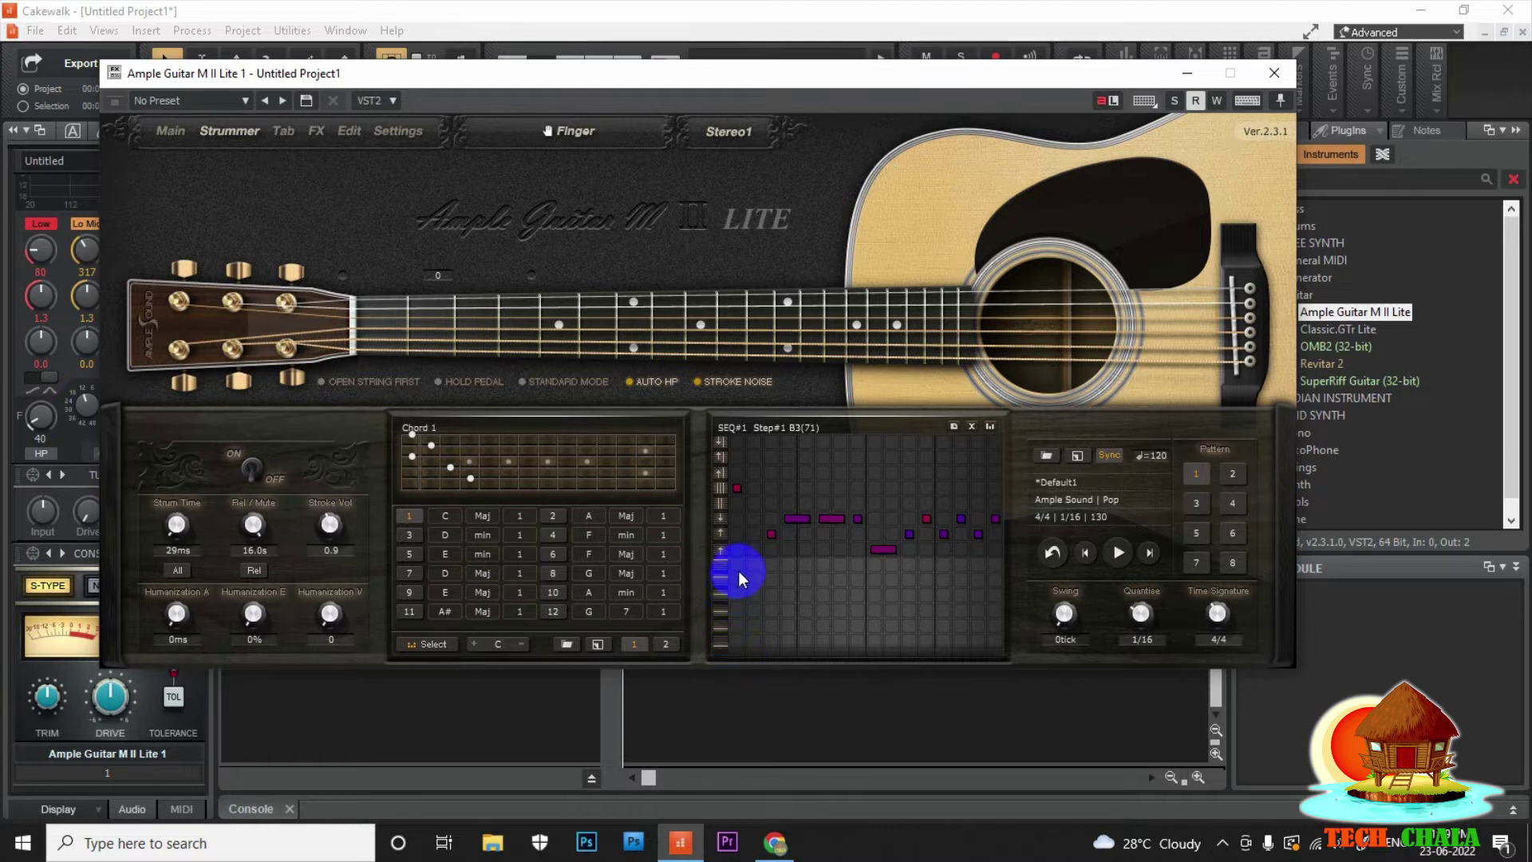
pyautogui.click(739, 643)
# Add single notes to pattern 1: E3 at step 3, F3 at 5, B3 at 7, G3 at 9, F3 at 11 and B3 at 13
pyautogui.click(771, 624)
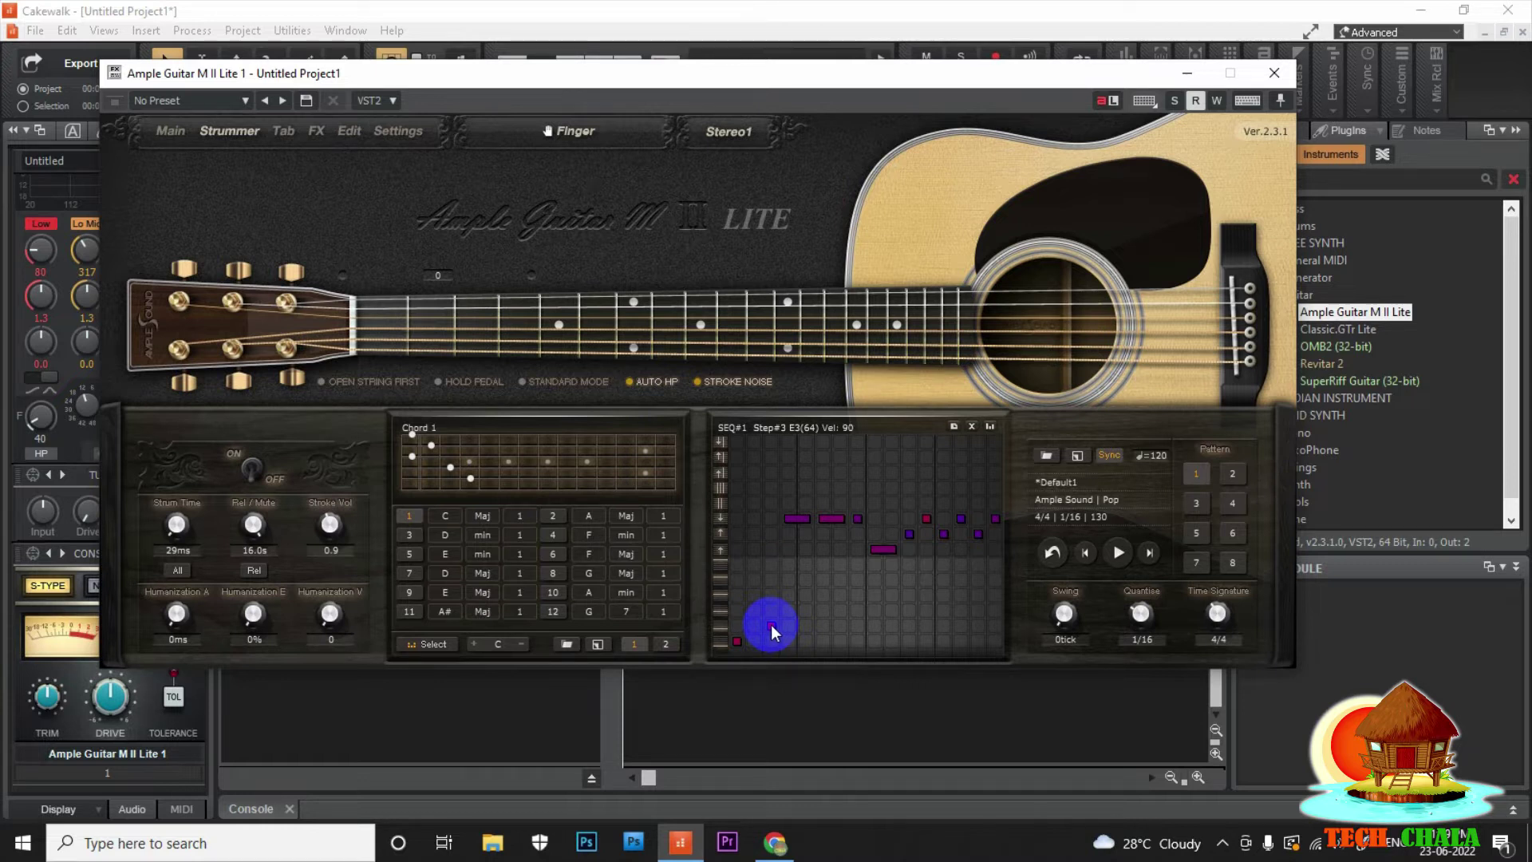
pyautogui.click(804, 606)
pyautogui.click(836, 563)
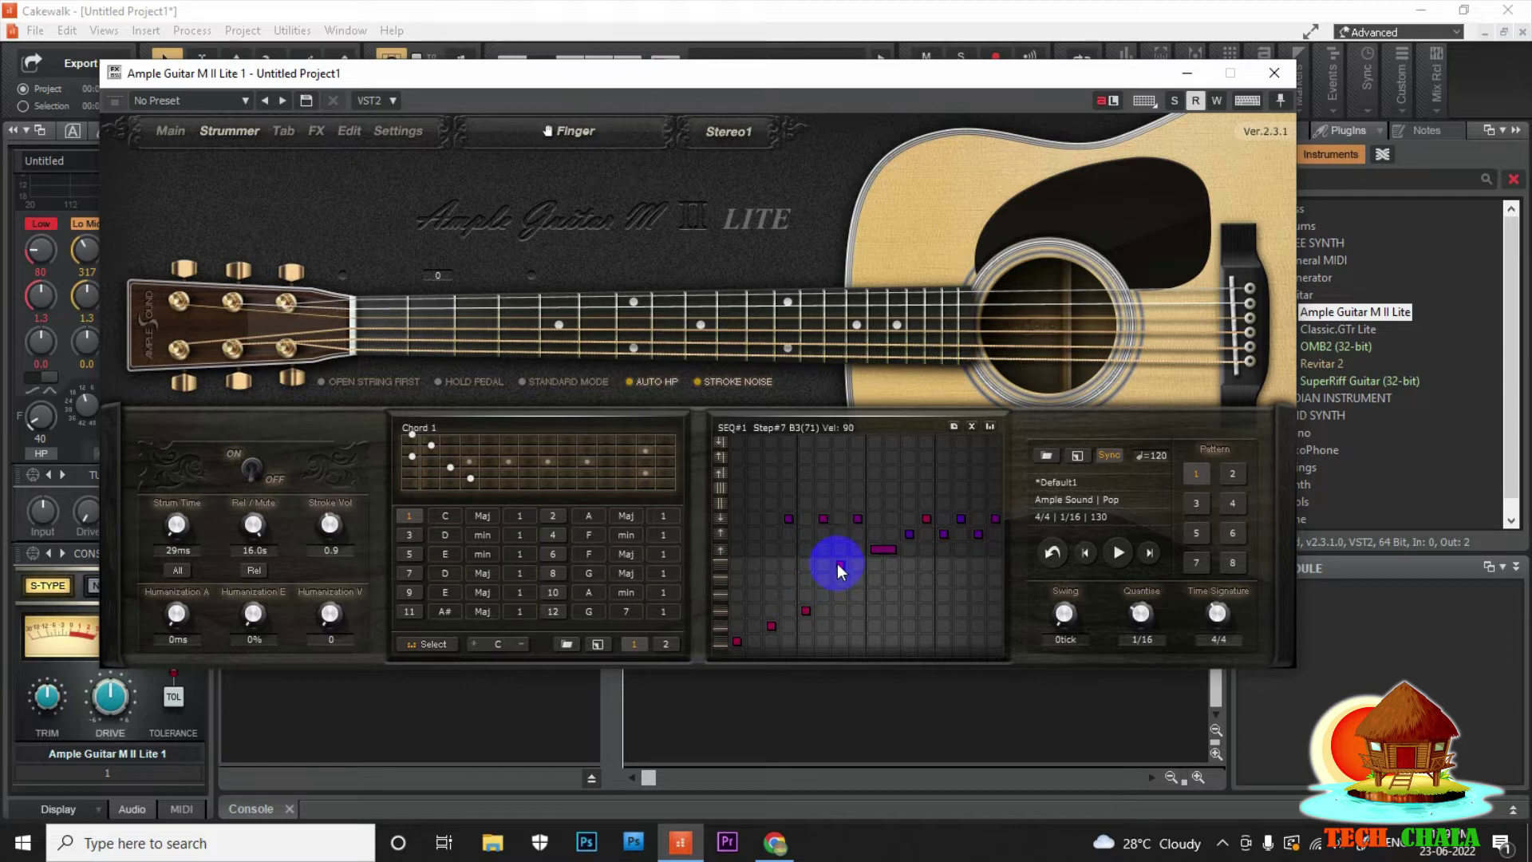
pyautogui.click(875, 592)
pyautogui.click(910, 611)
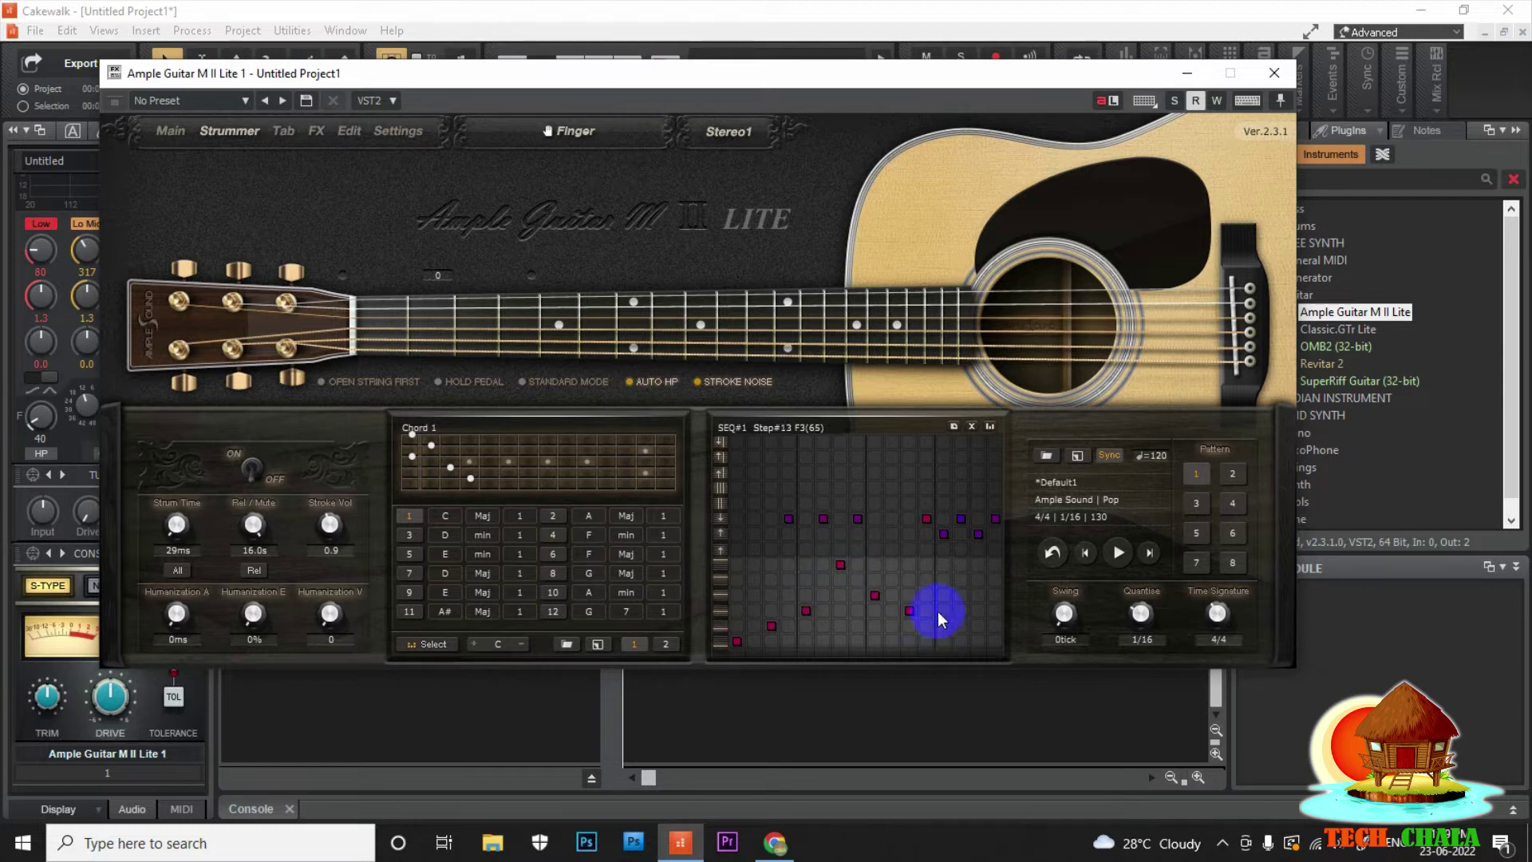
pyautogui.click(944, 565)
# Replace step 9's note with E3 and A3, change step 11 to G3, and add G3 at step 14 and B3 at step 16
pyautogui.click(873, 622)
pyautogui.click(876, 595)
pyautogui.click(875, 580)
pyautogui.moveTo(911, 612); pyautogui.dragTo(908, 596)
pyautogui.click(962, 596)
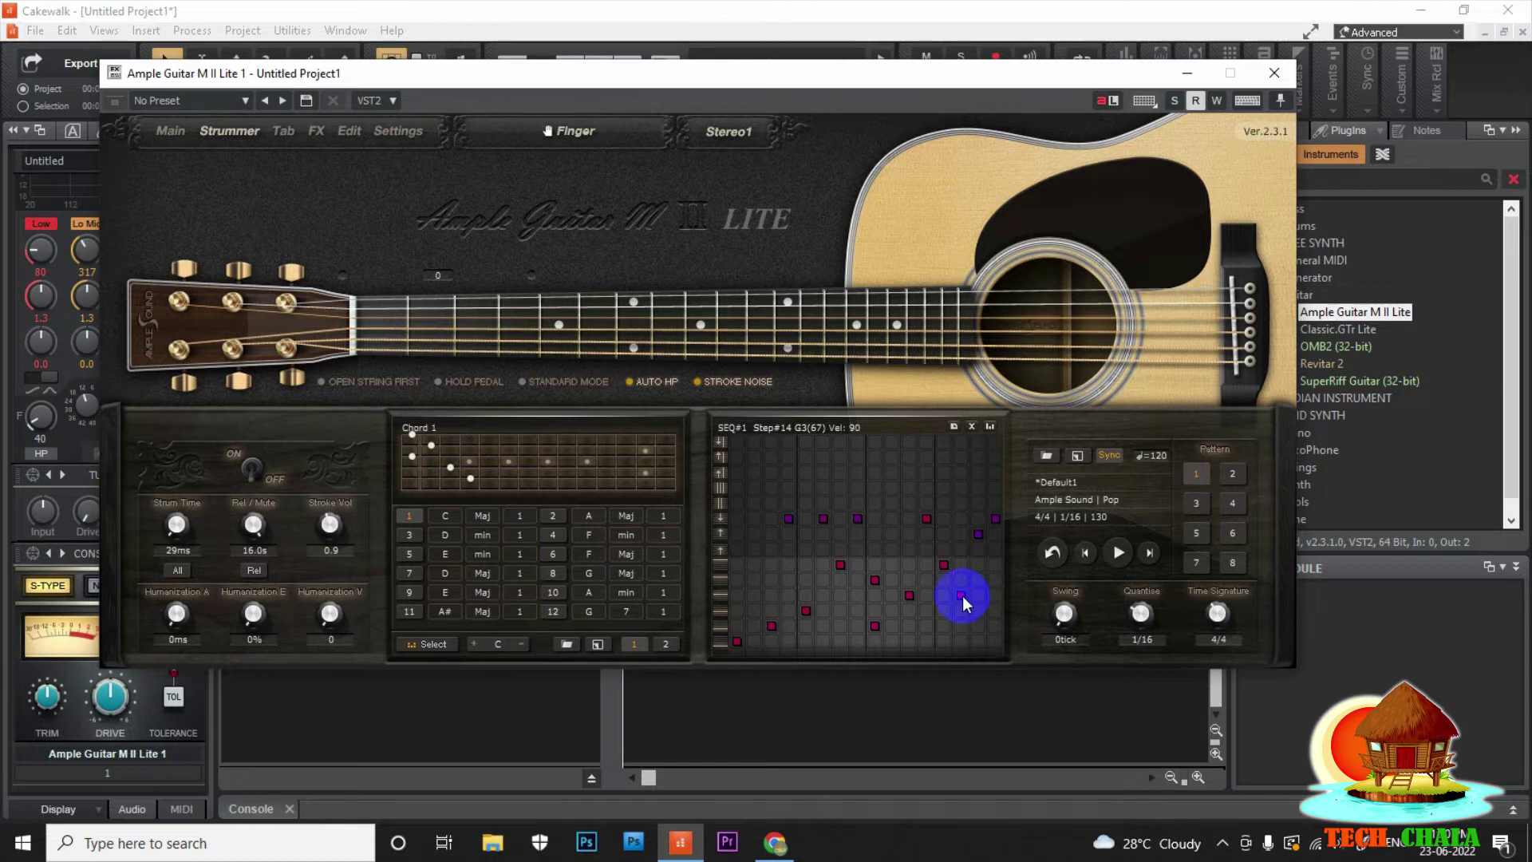
pyautogui.click(994, 565)
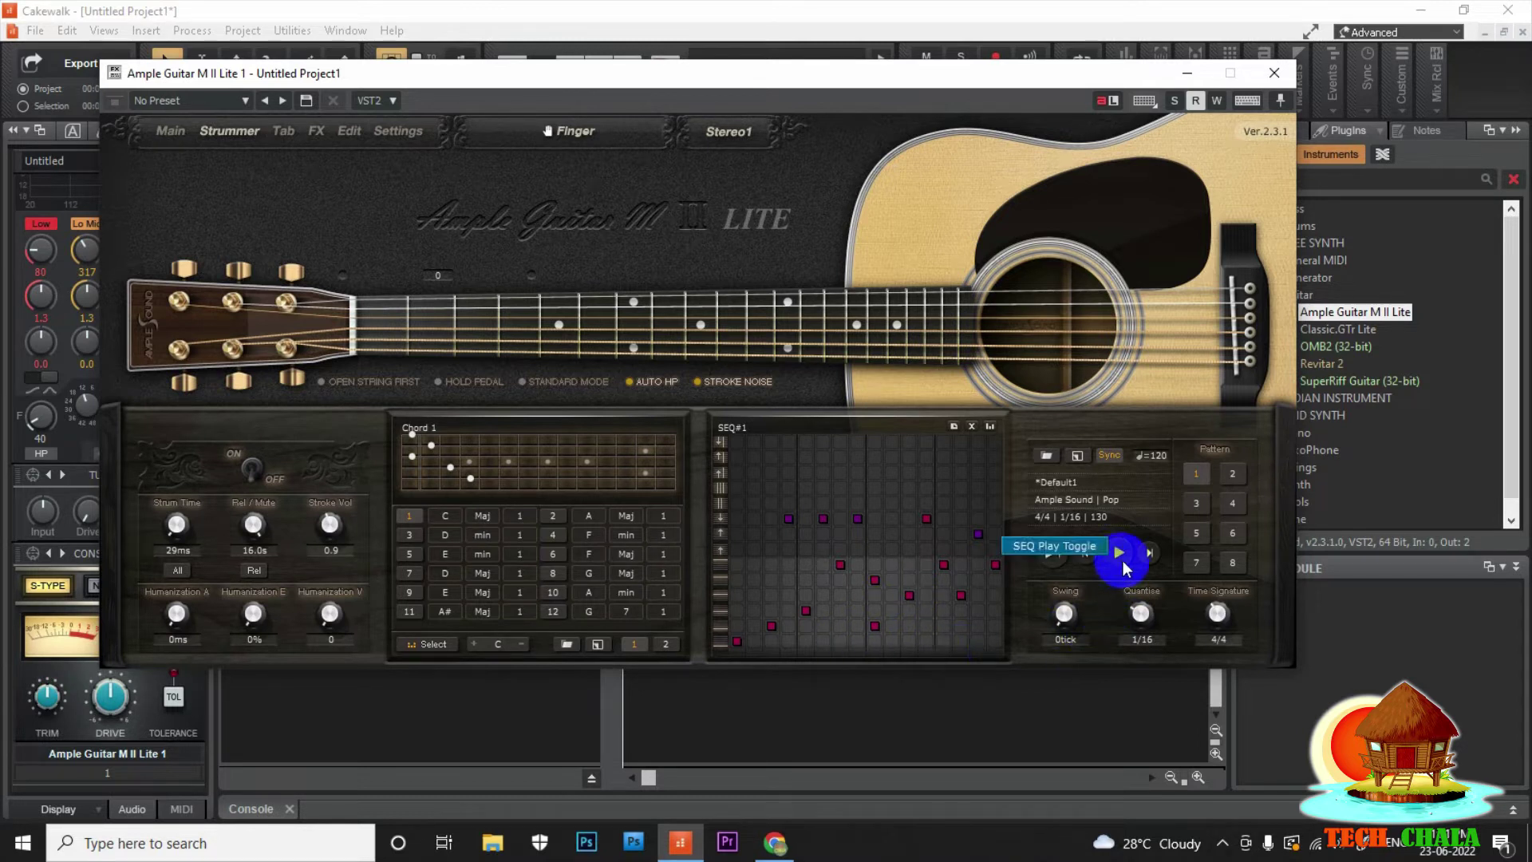
# Set the project tempo to 80, reopen the guitar instrument and audition pattern 1
pyautogui.click(1274, 73)
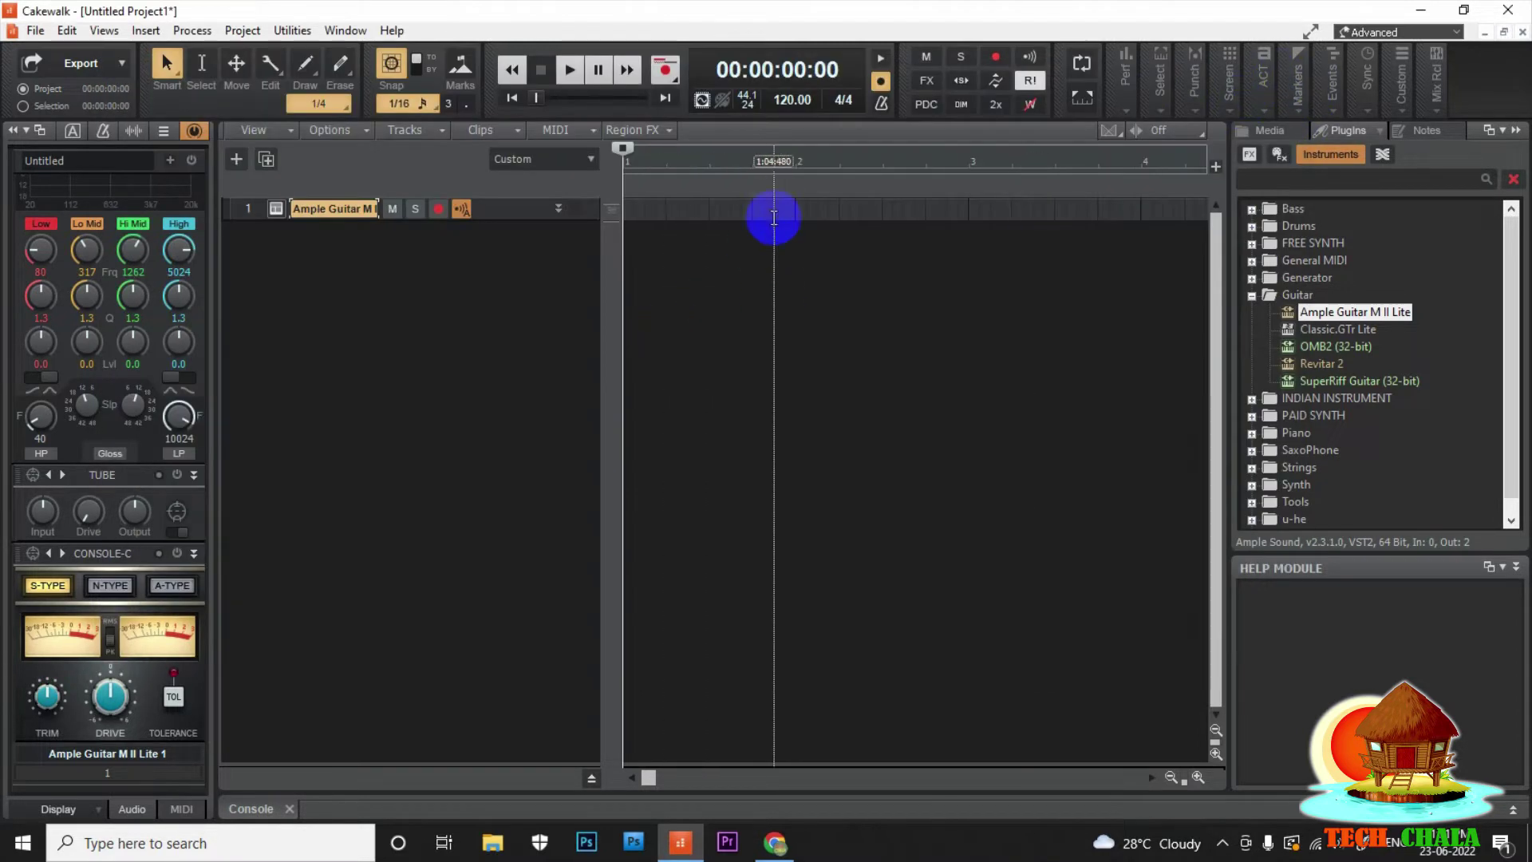
pyautogui.click(793, 99)
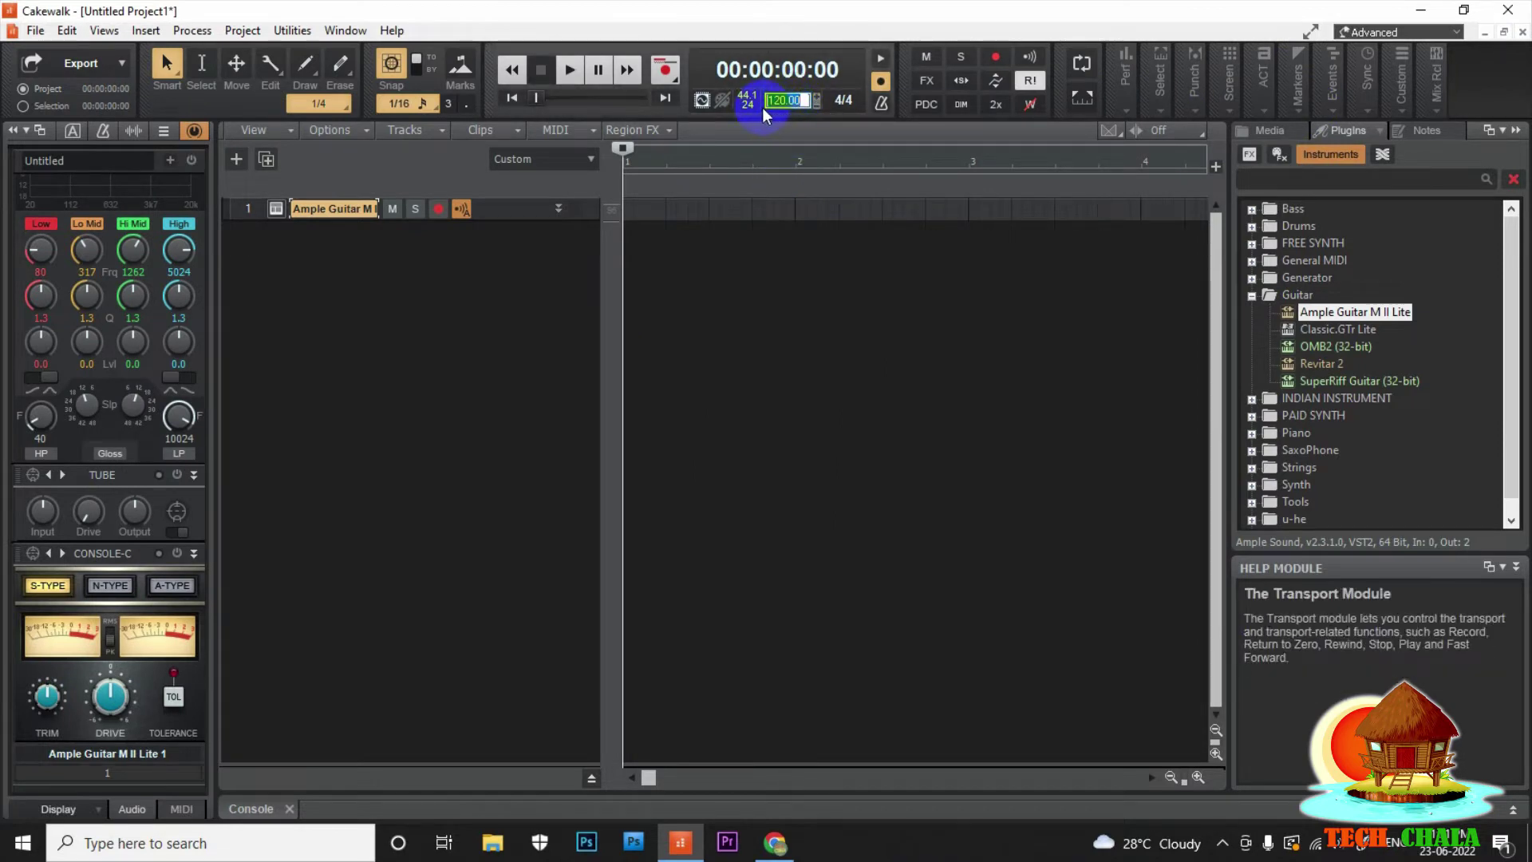
pyautogui.write('80')
pyautogui.press('Return')
pyautogui.click(274, 211)
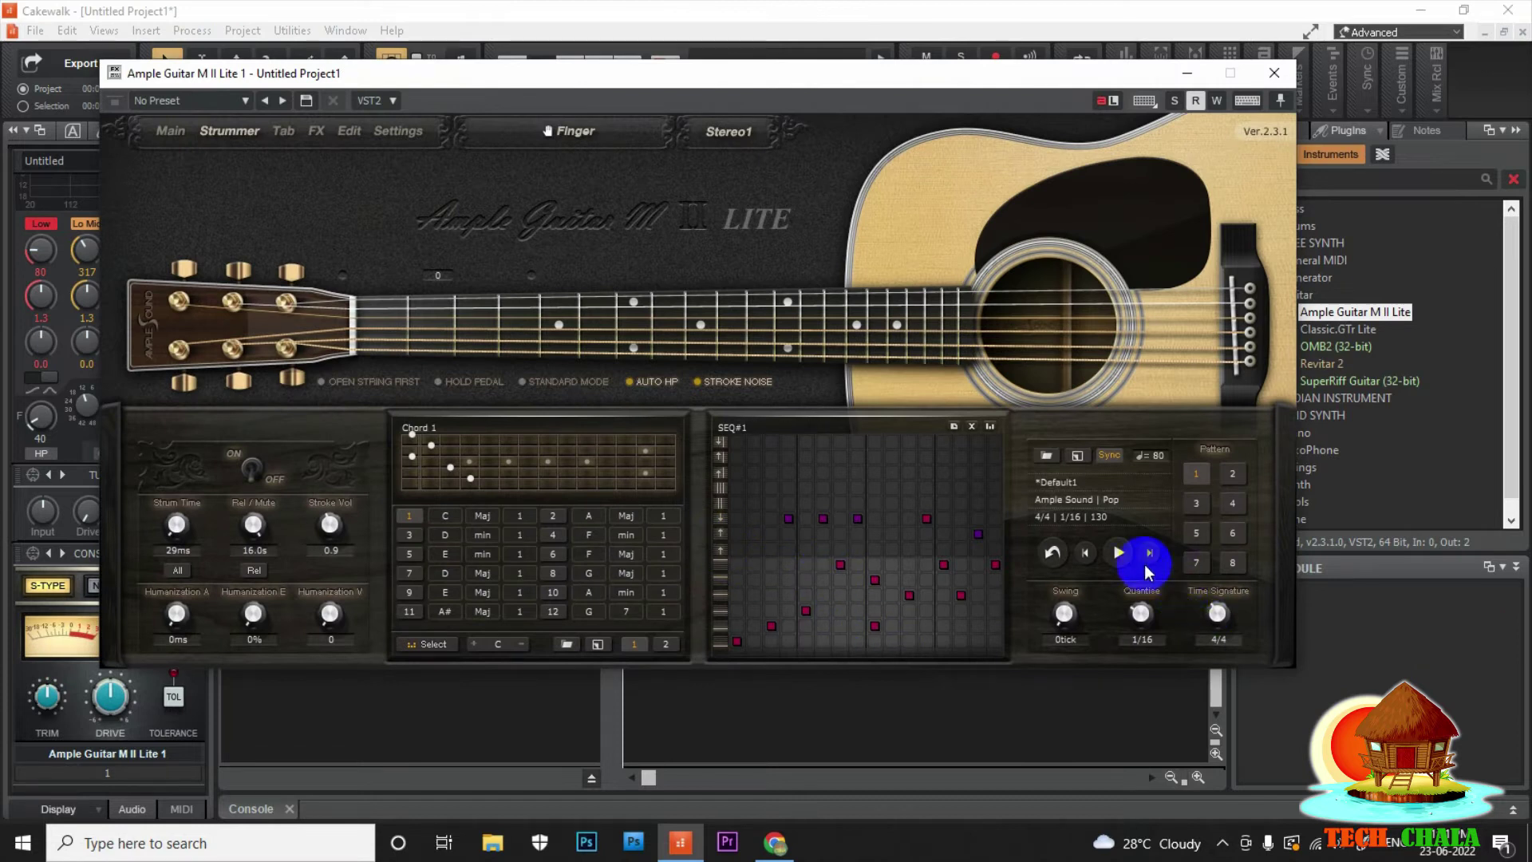
pyautogui.click(1119, 562)
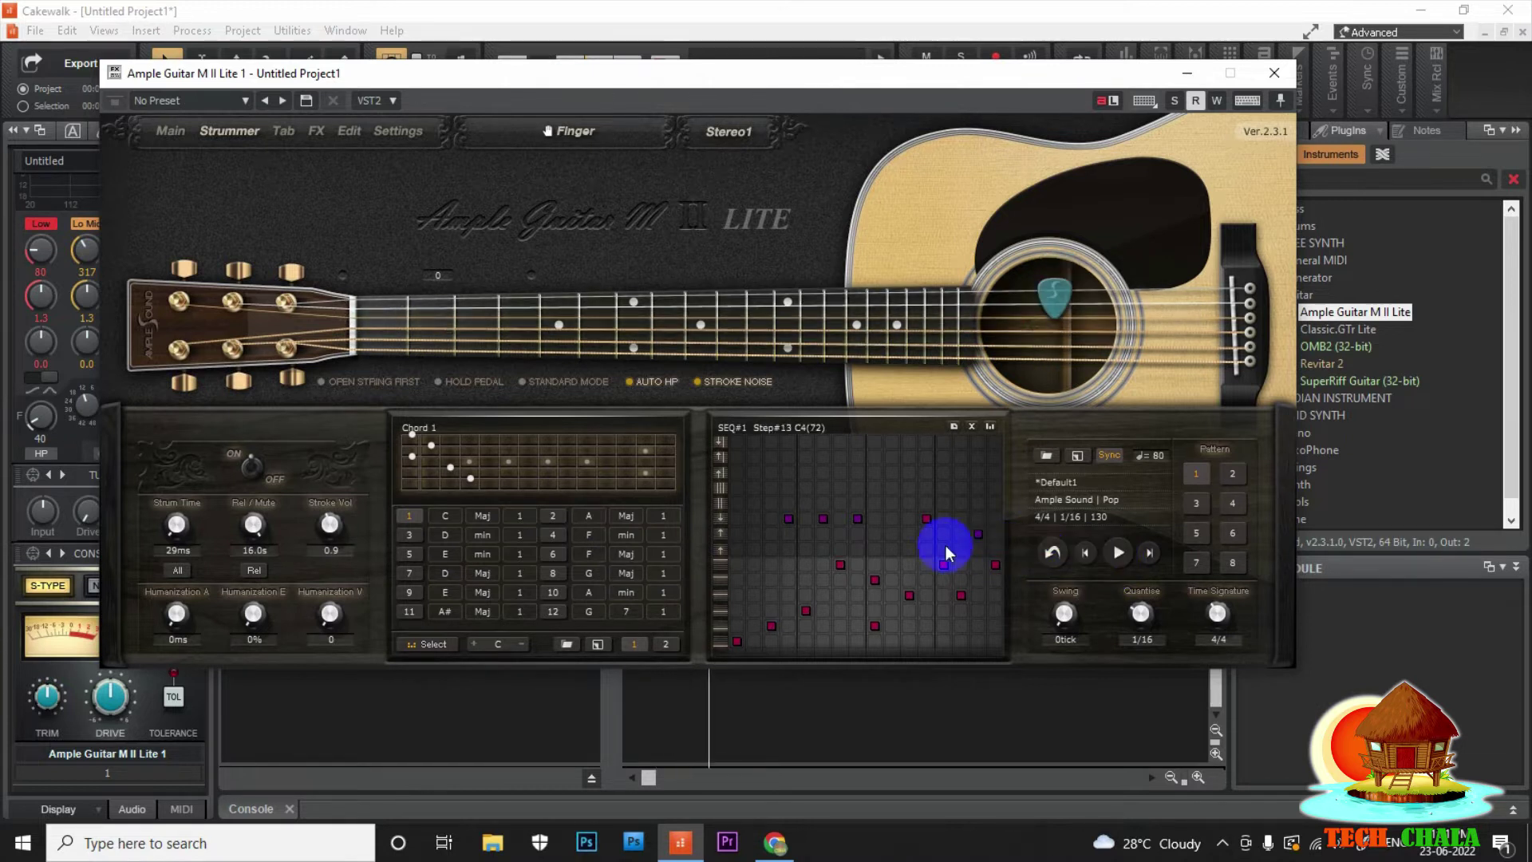
# Remove the remaining strums above the single-string notes in pattern 1 and audition the pattern
pyautogui.moveTo(792, 521); pyautogui.dragTo(975, 535)
pyautogui.click(976, 533)
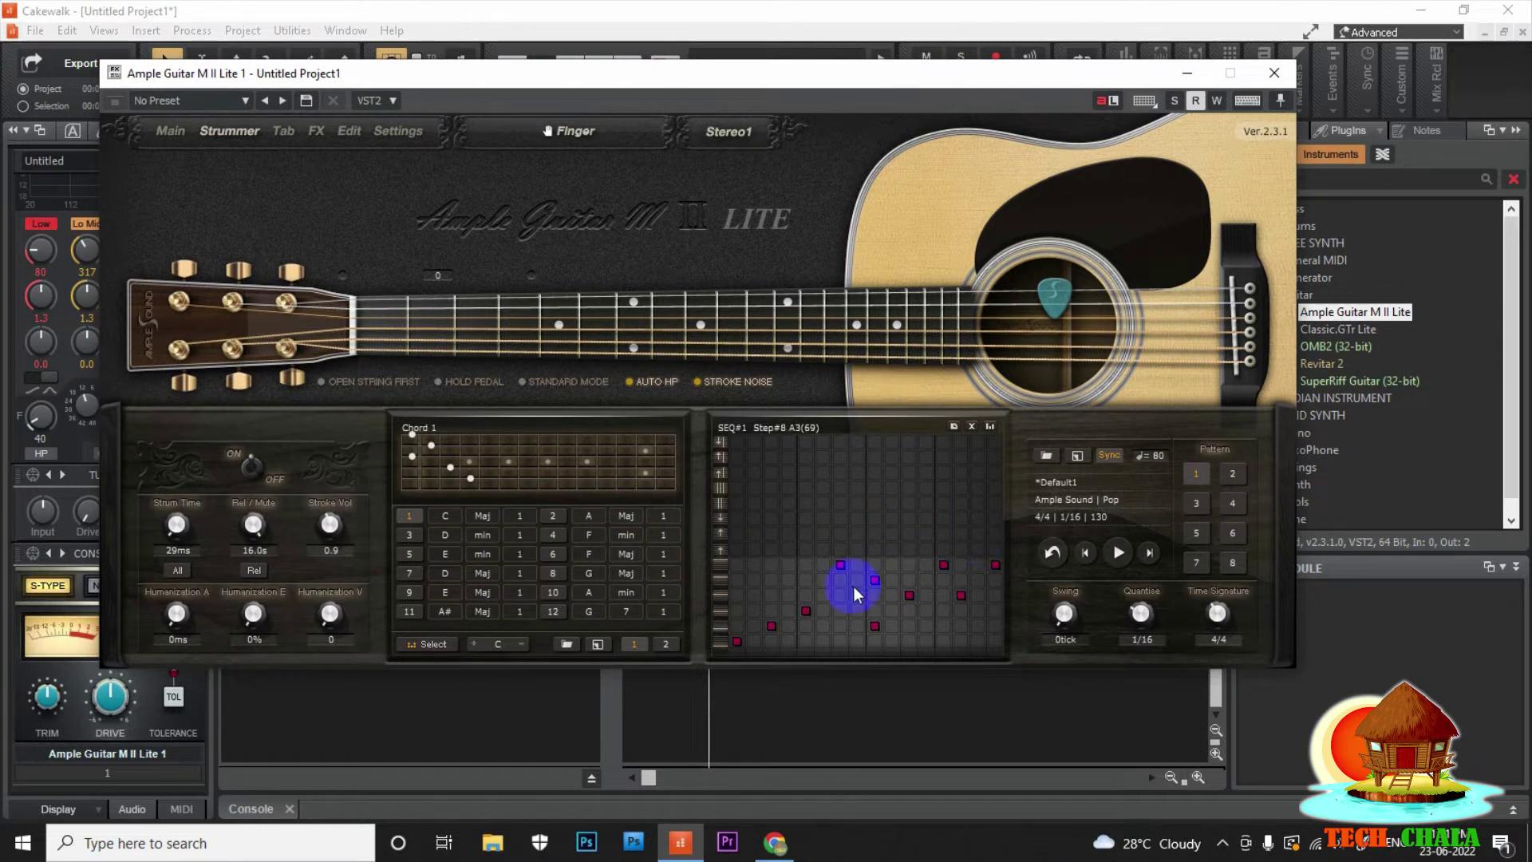
pyautogui.click(1118, 552)
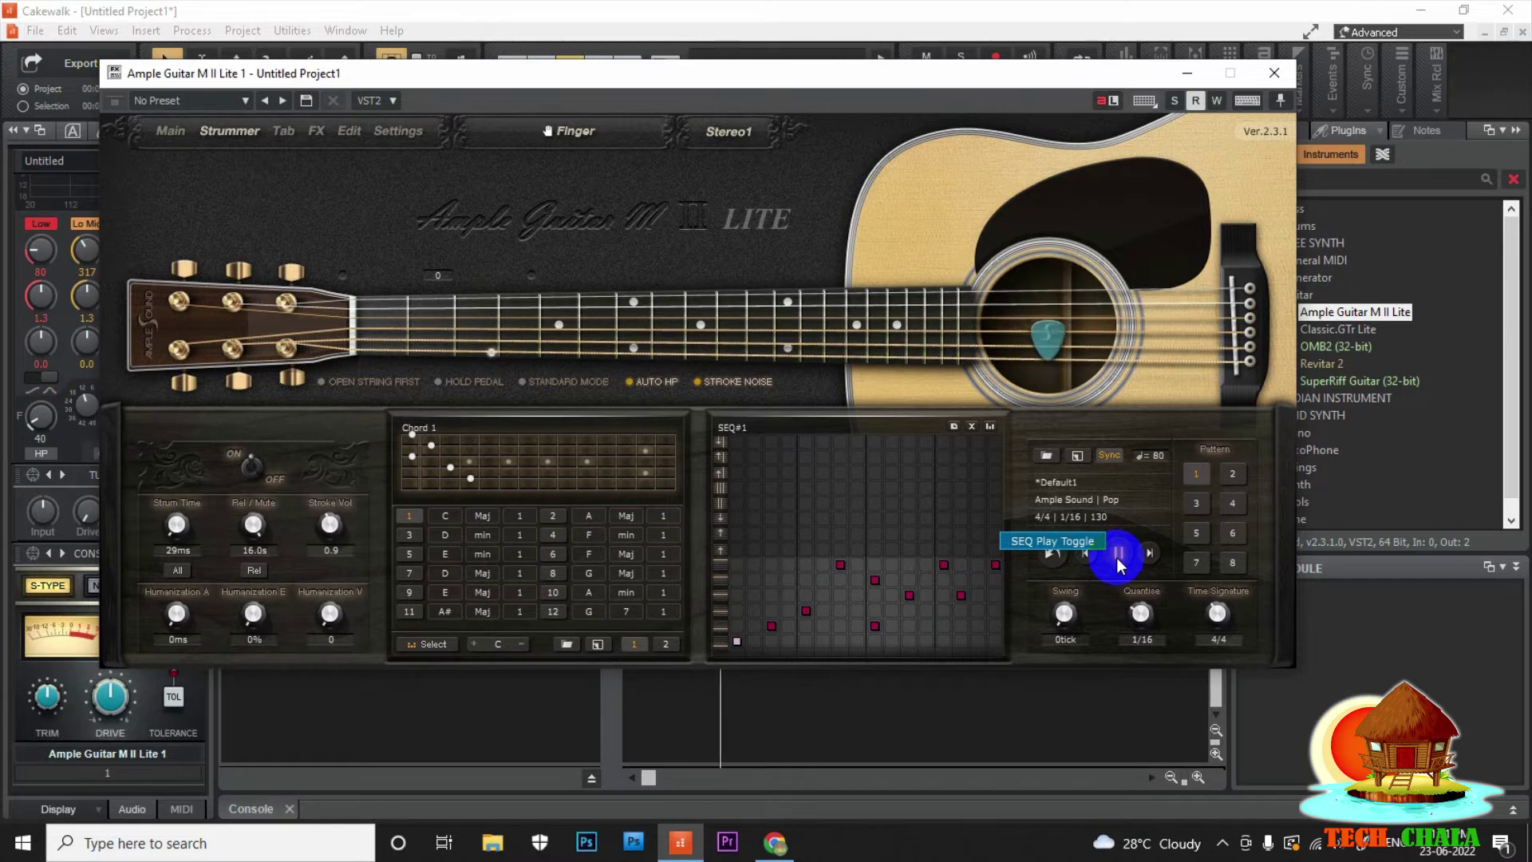
pyautogui.click(1117, 555)
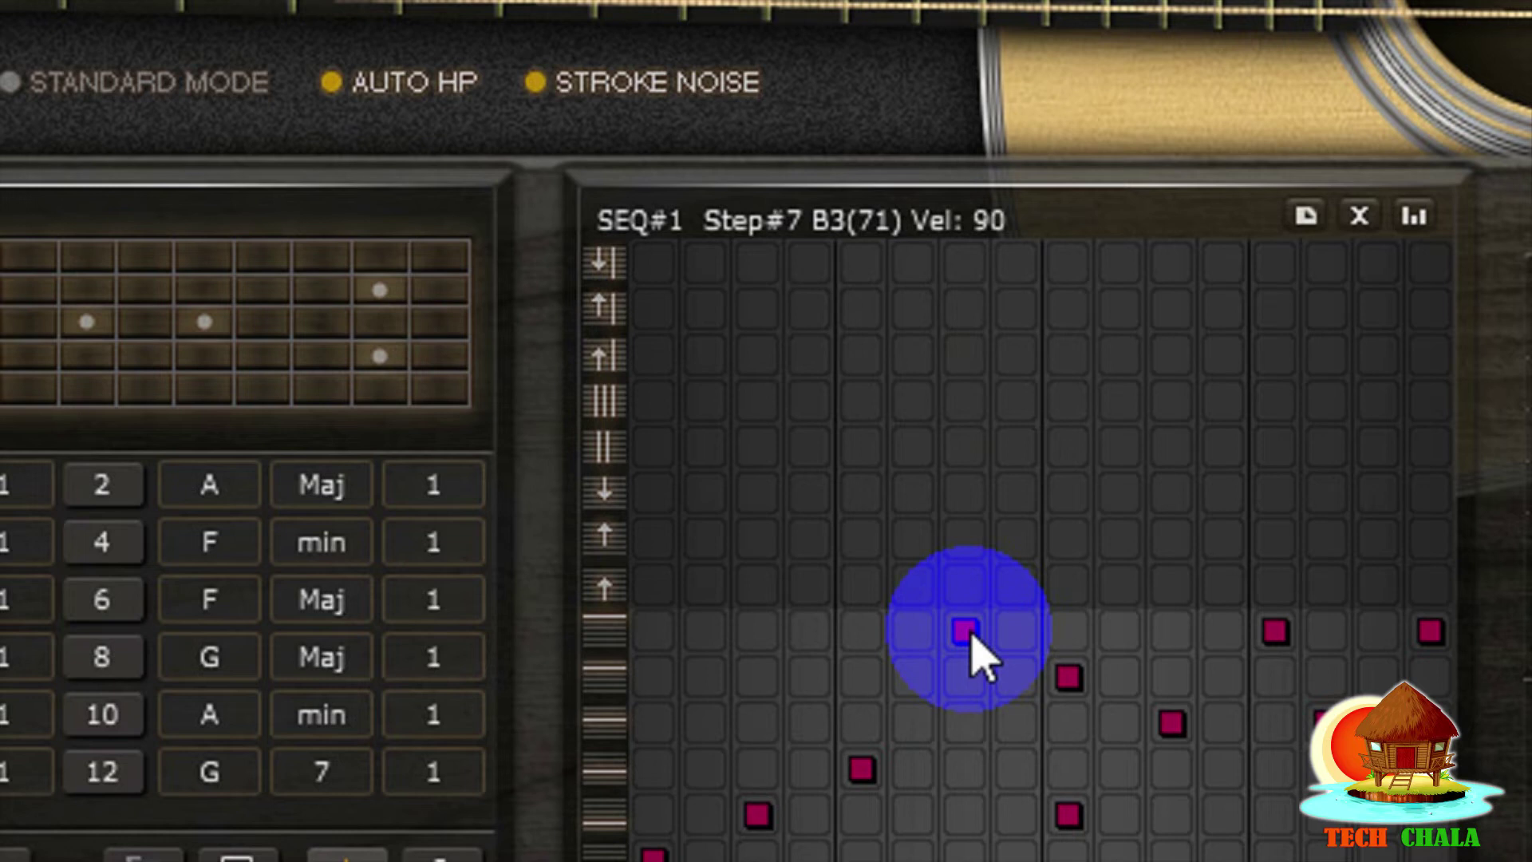
# Try an additional A3 note at step 7 with velocity 64 and audition the pattern
pyautogui.click(968, 678)
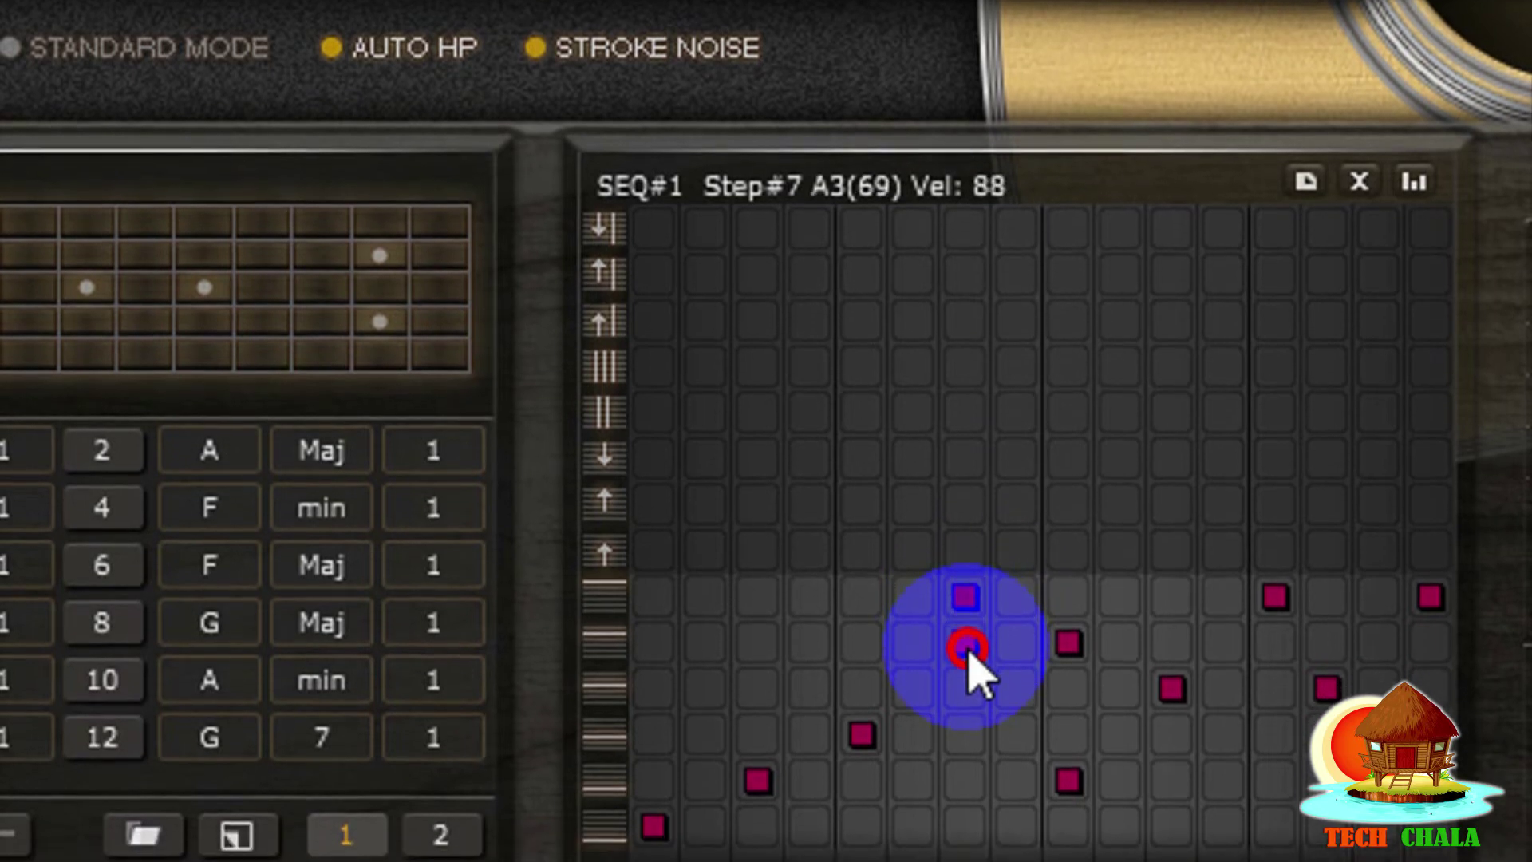
pyautogui.moveTo(968, 650)
pyautogui.mouseDown()
pyautogui.moveTo(966, 705)
pyautogui.moveTo(966, 669)
pyautogui.mouseUp()
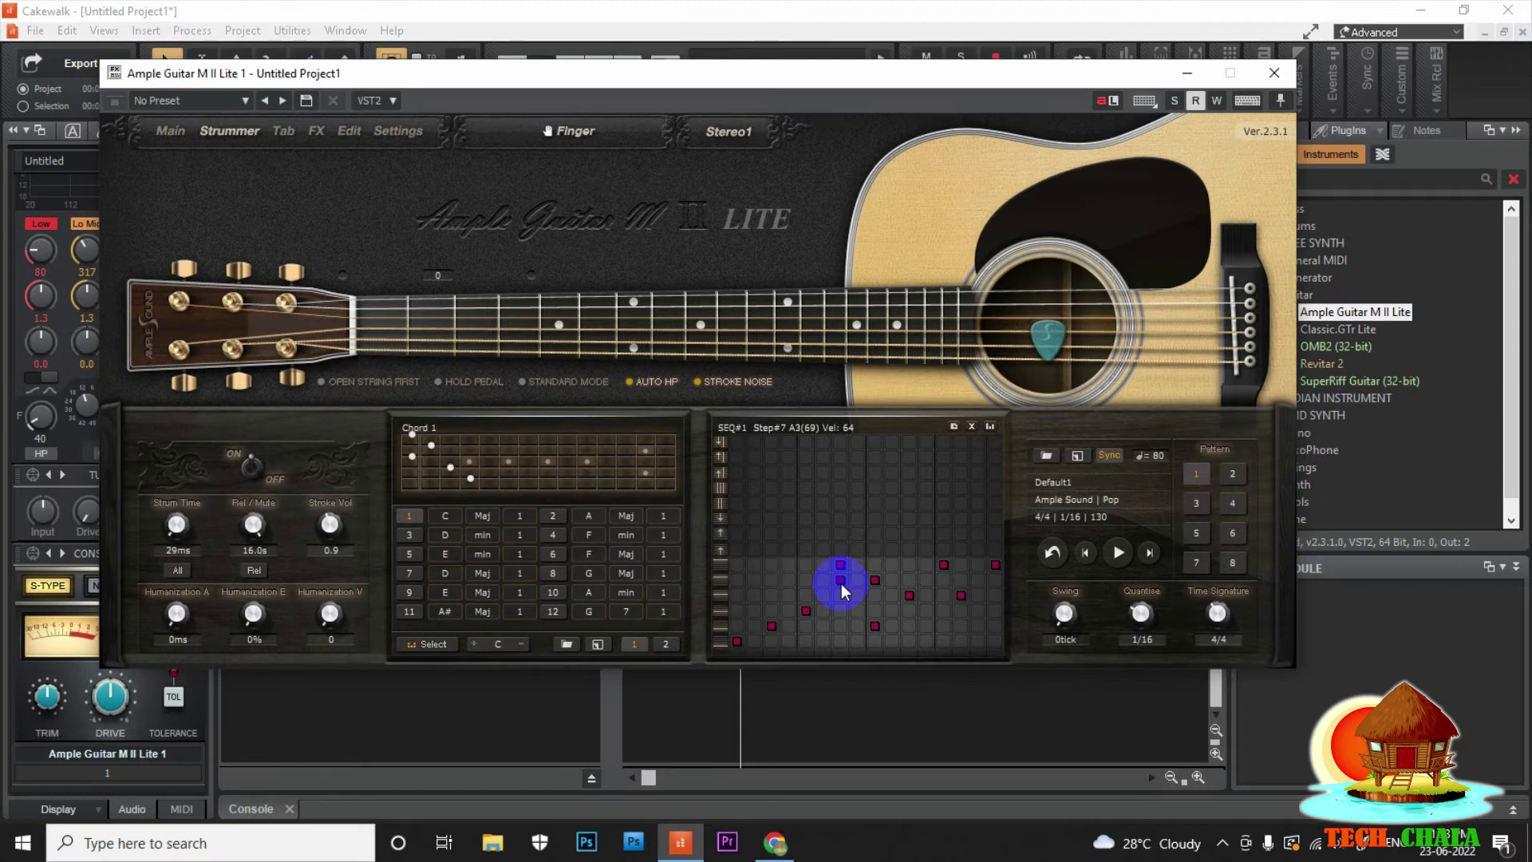
pyautogui.click(1117, 553)
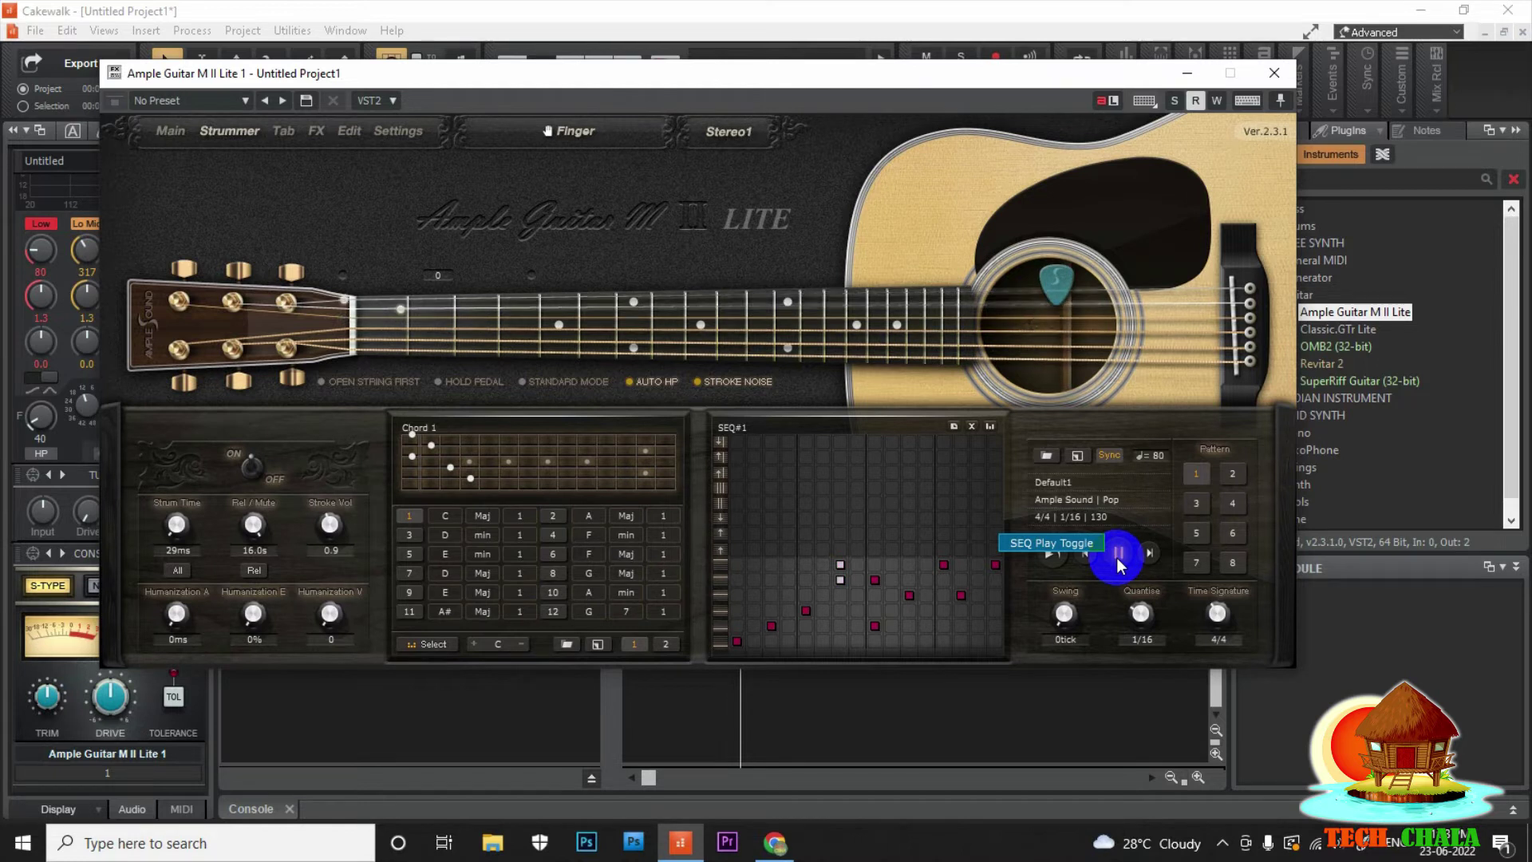
pyautogui.click(1117, 554)
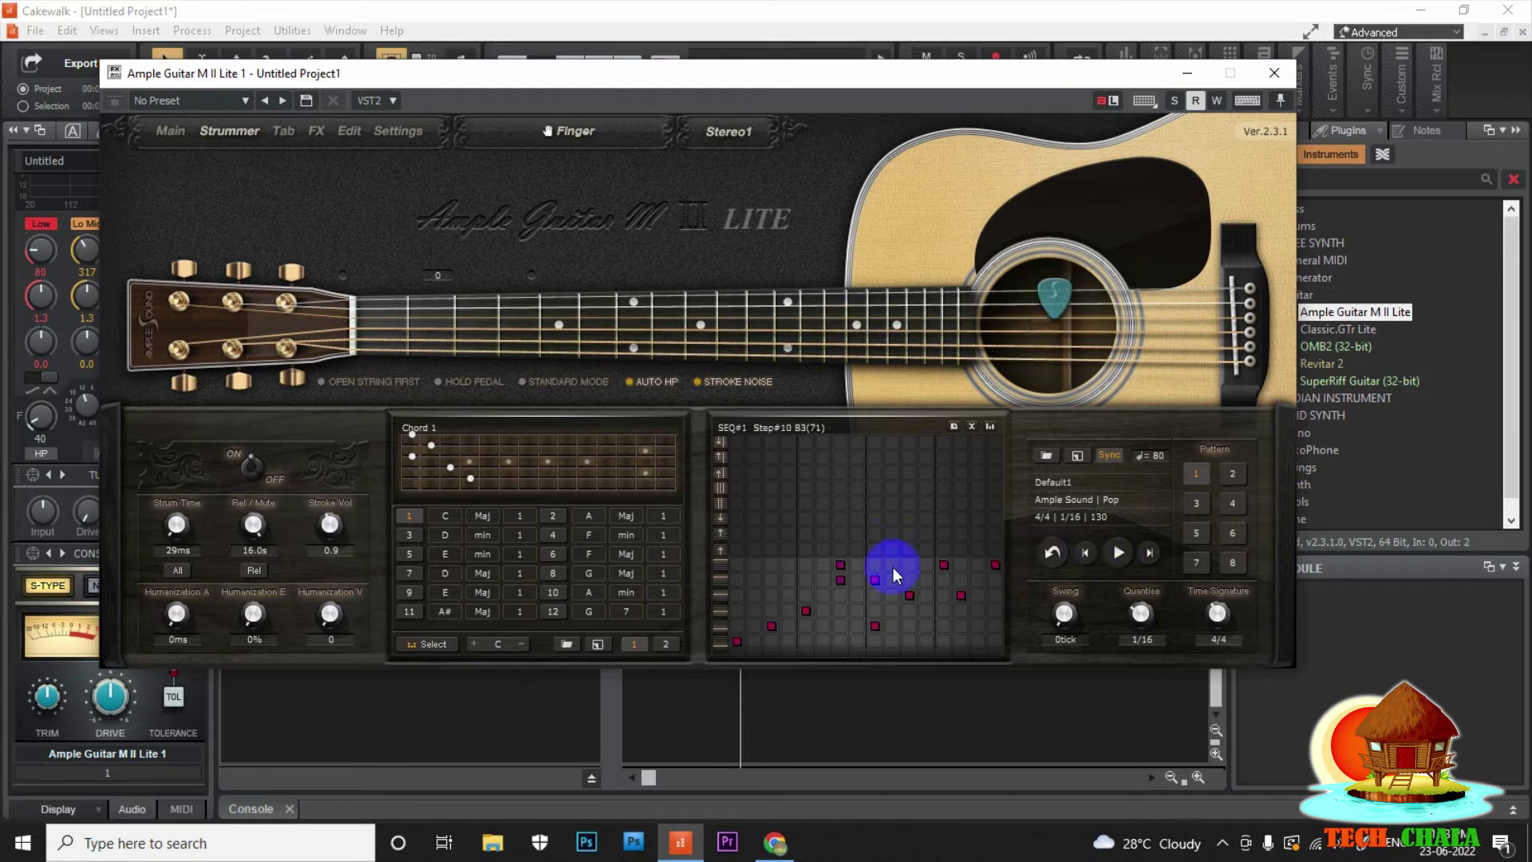
# Replace the A3 note at step 7 with E3 and lower the velocities of the notes at steps 3 and 7
pyautogui.click(840, 626)
pyautogui.click(843, 581)
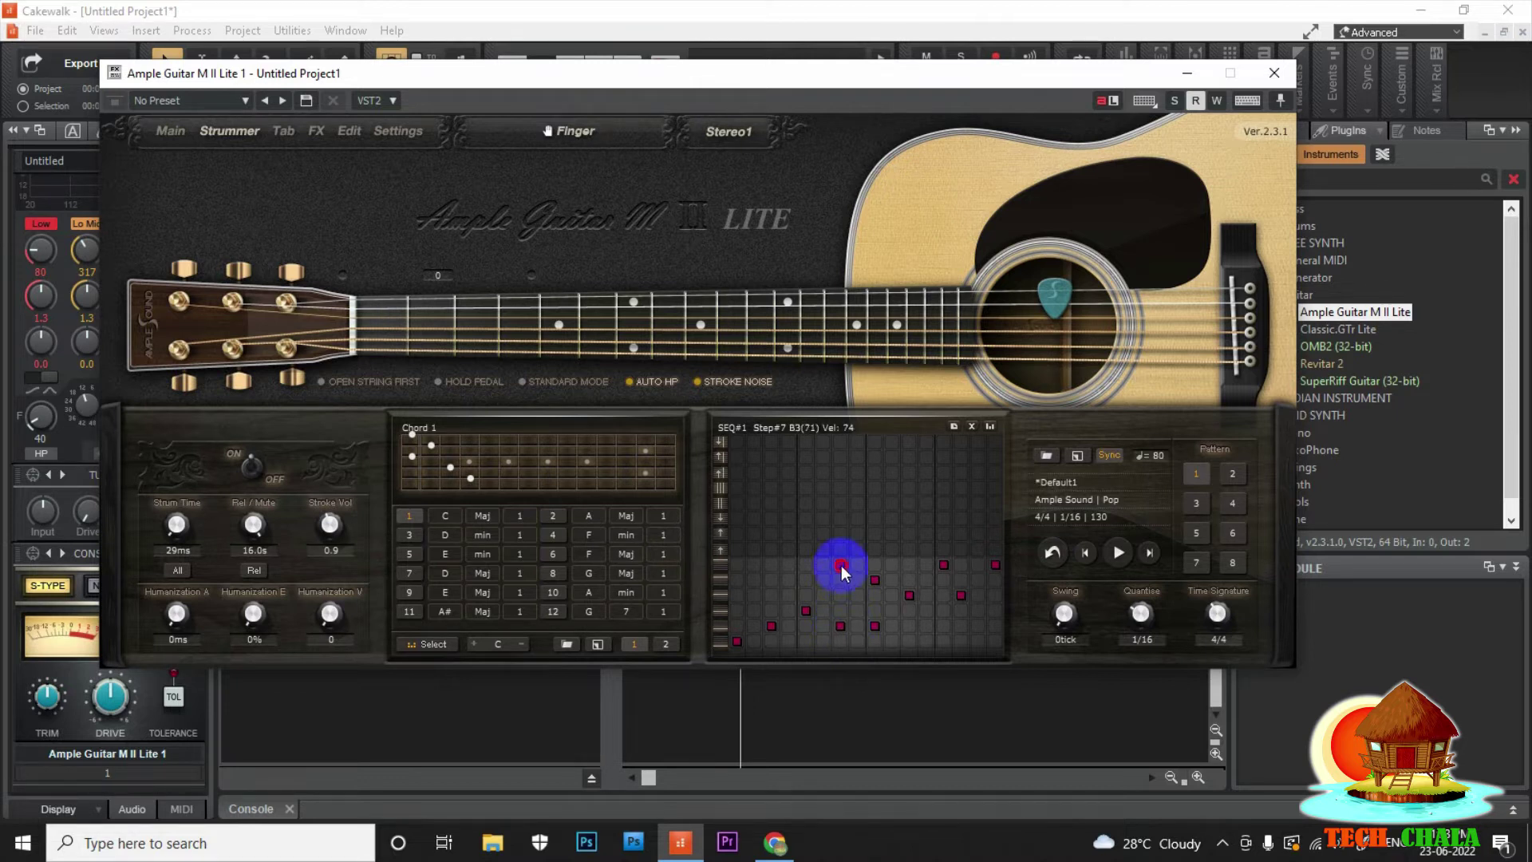
pyautogui.moveTo(842, 570); pyautogui.dragTo(772, 647)
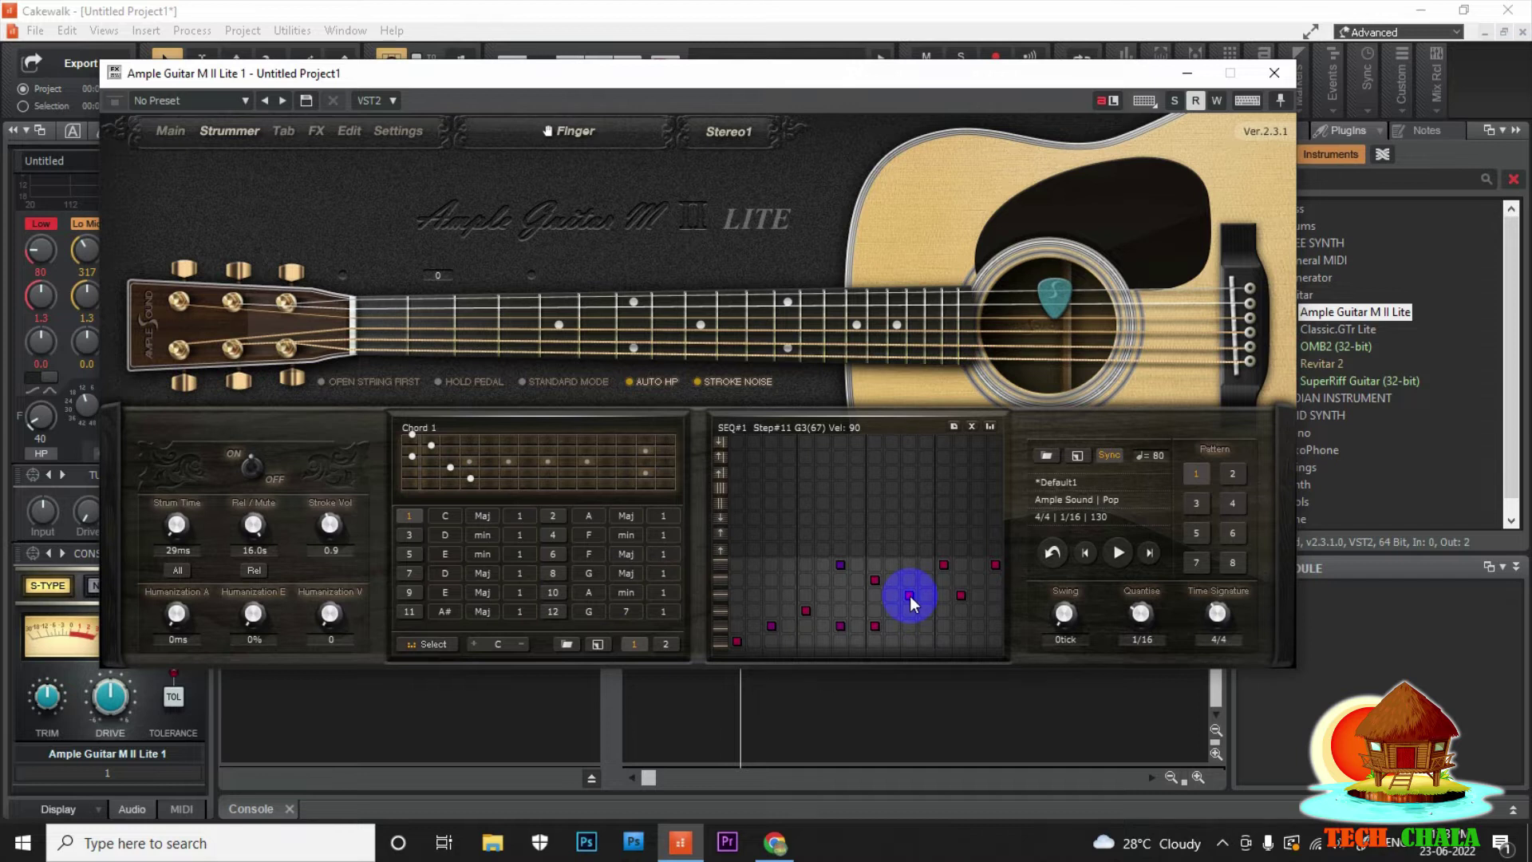
# Add a D3 note at step 13 of pattern 1, lower its velocity and audition the pattern
pyautogui.click(943, 643)
pyautogui.moveTo(943, 664); pyautogui.dragTo(941, 698)
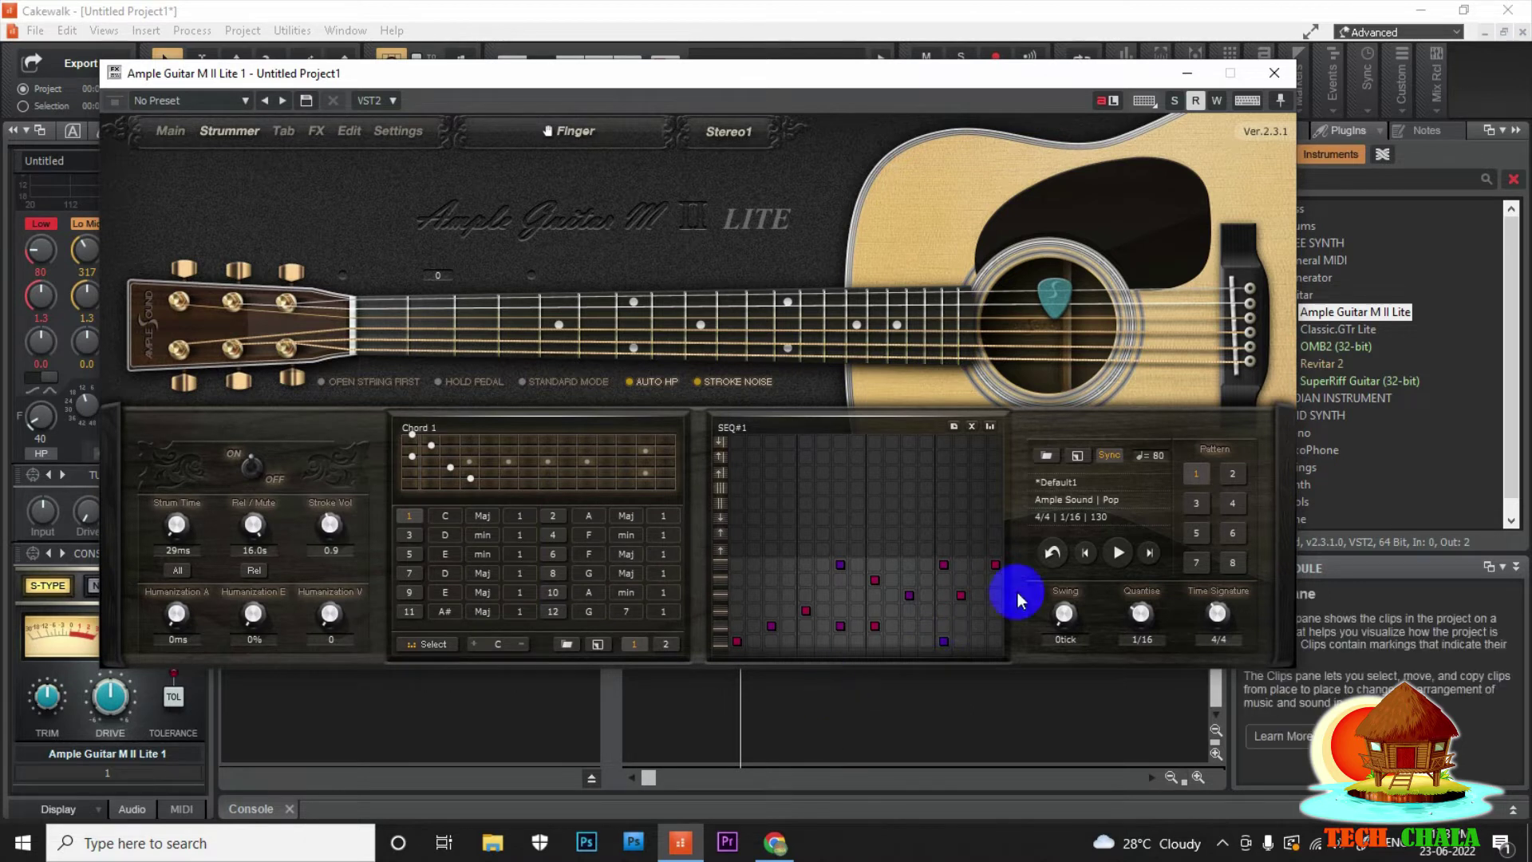
pyautogui.click(1120, 552)
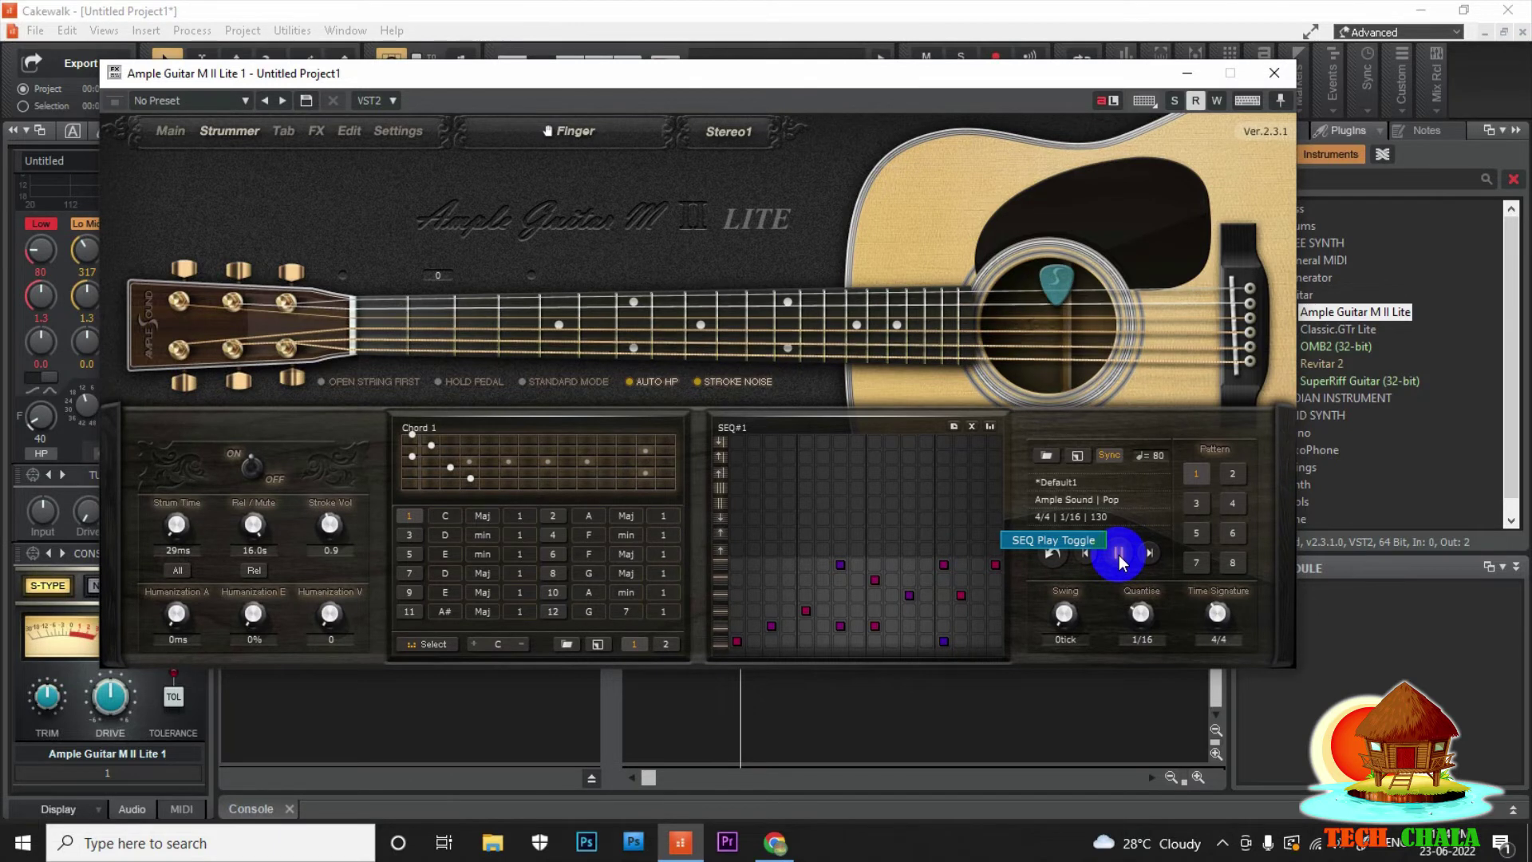
pyautogui.click(1118, 553)
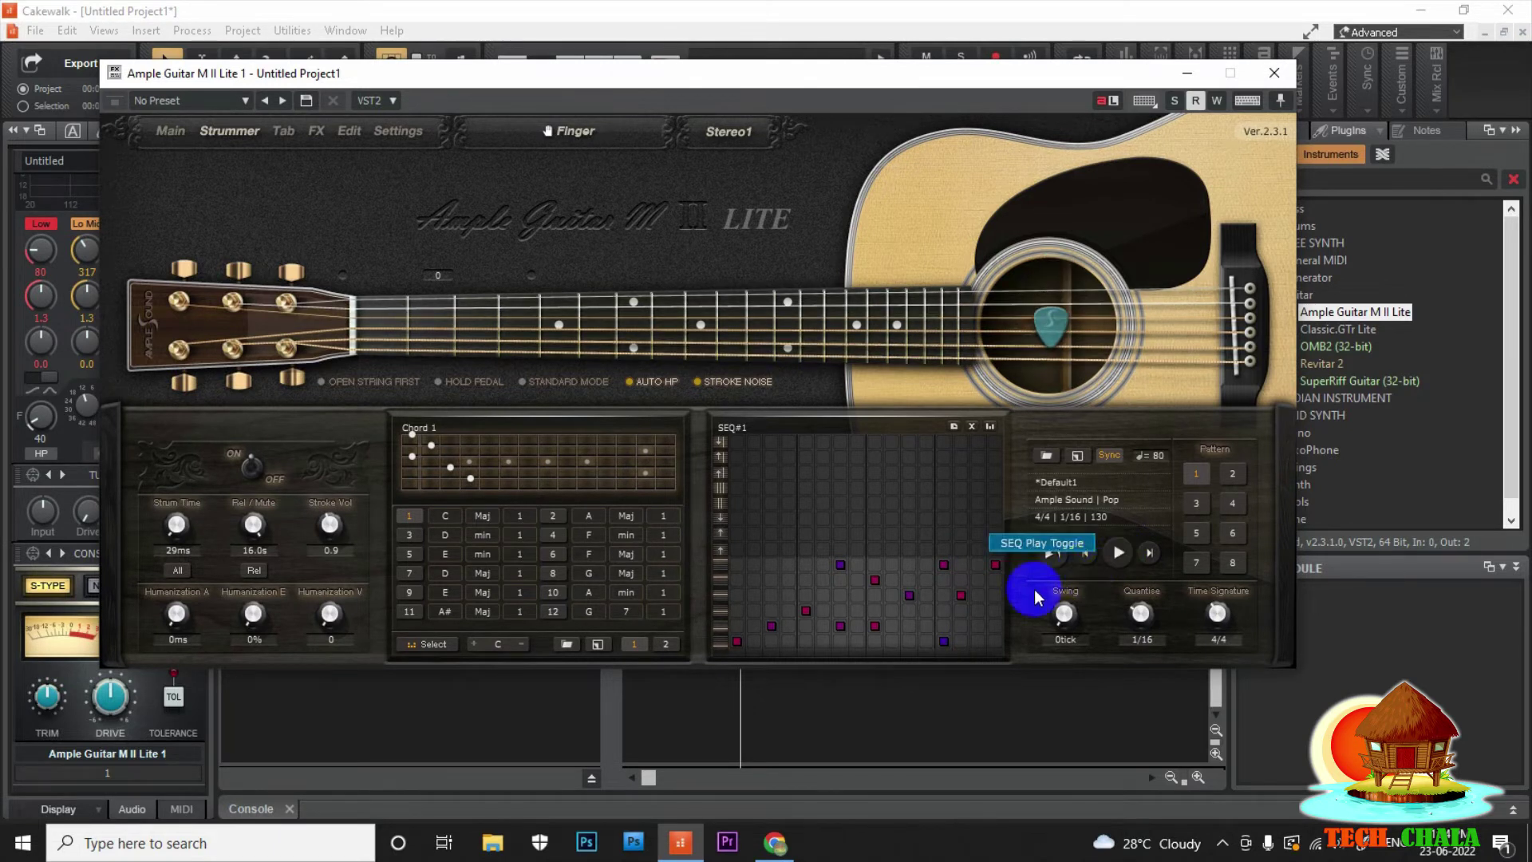
# Lower the velocity of the E3 note at step 9 and audition pattern 1 again
pyautogui.moveTo(877, 590); pyautogui.dragTo(879, 571)
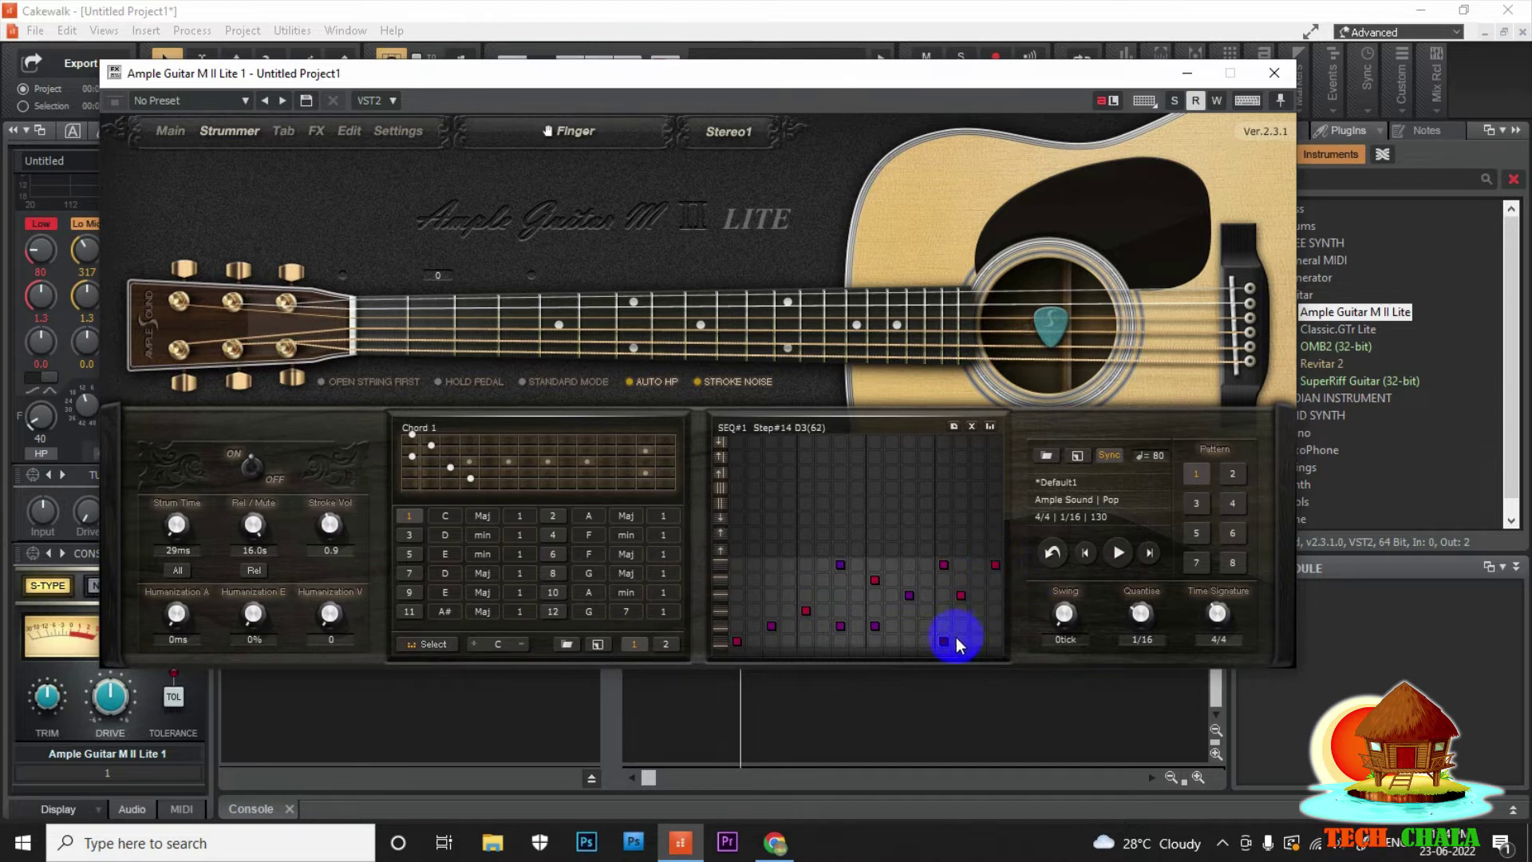
pyautogui.click(1117, 555)
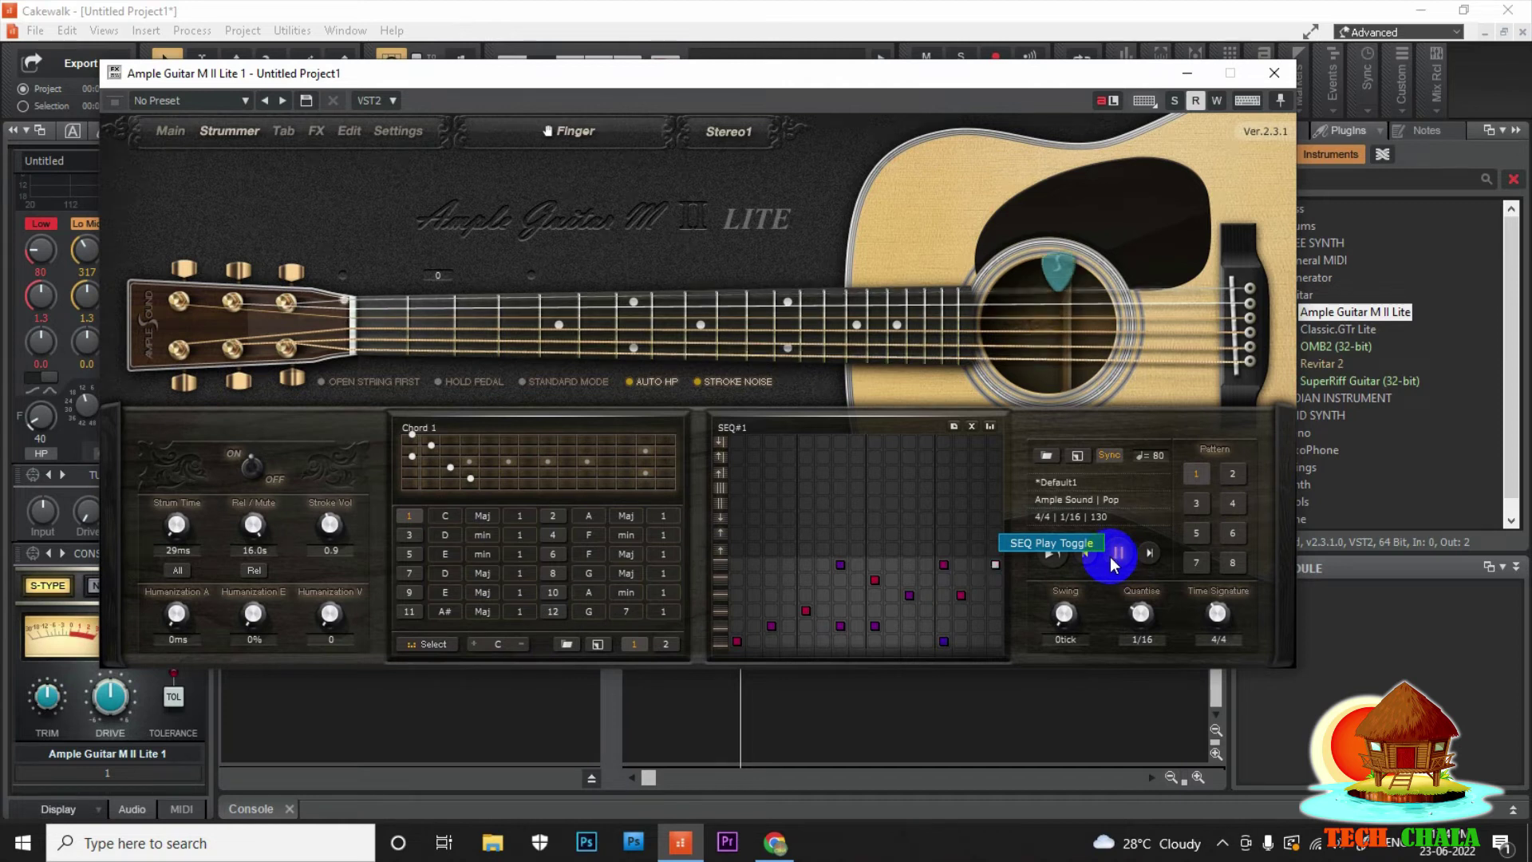
pyautogui.click(1117, 553)
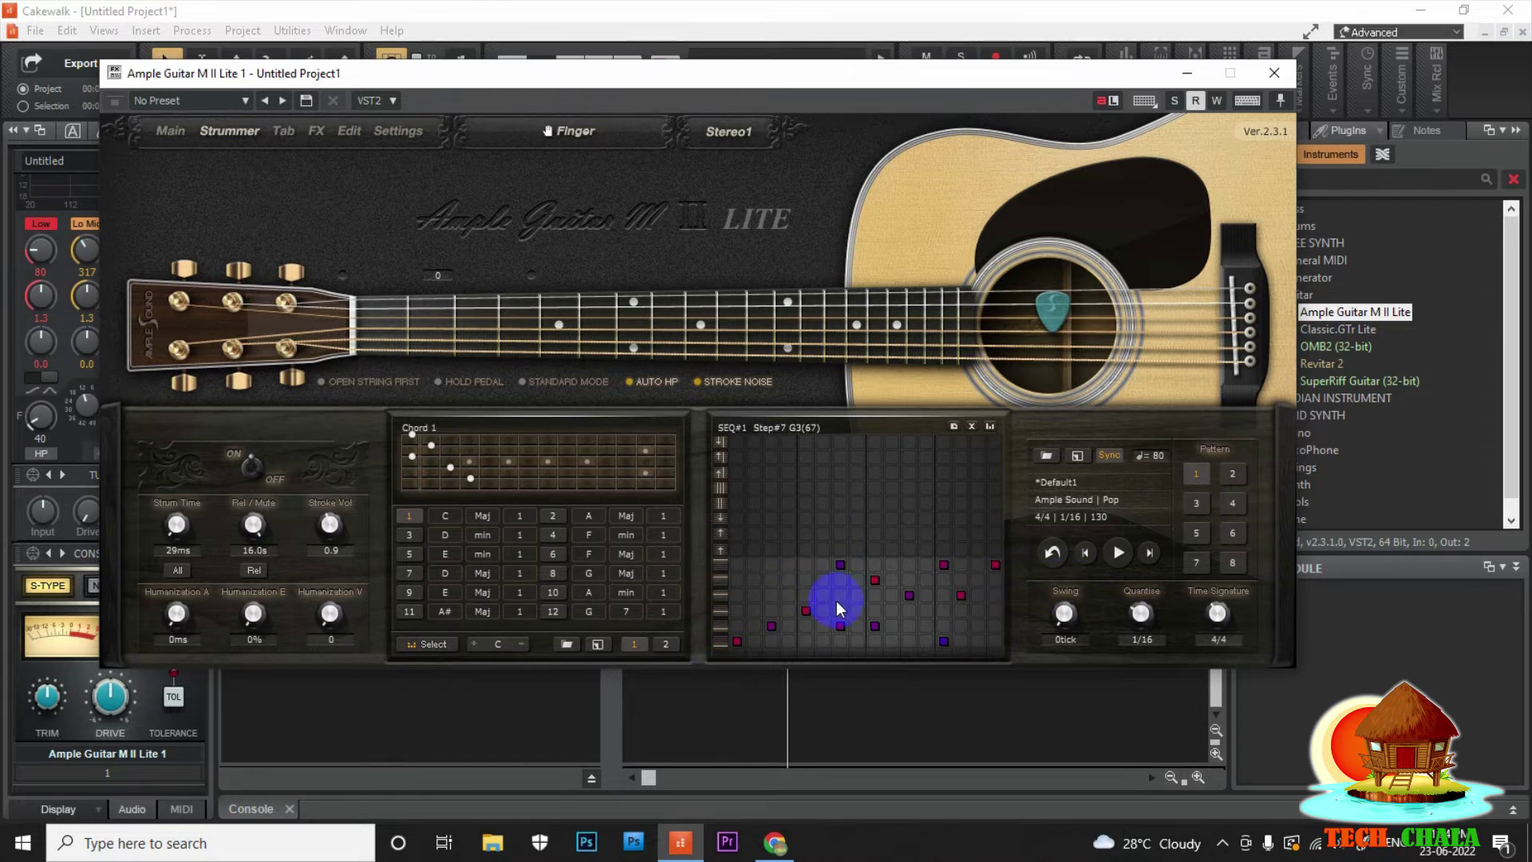
# Switch to pattern 2 and place E3 at step 1 and stacked B3, A3 and E3 notes at step 3
pyautogui.click(1229, 476)
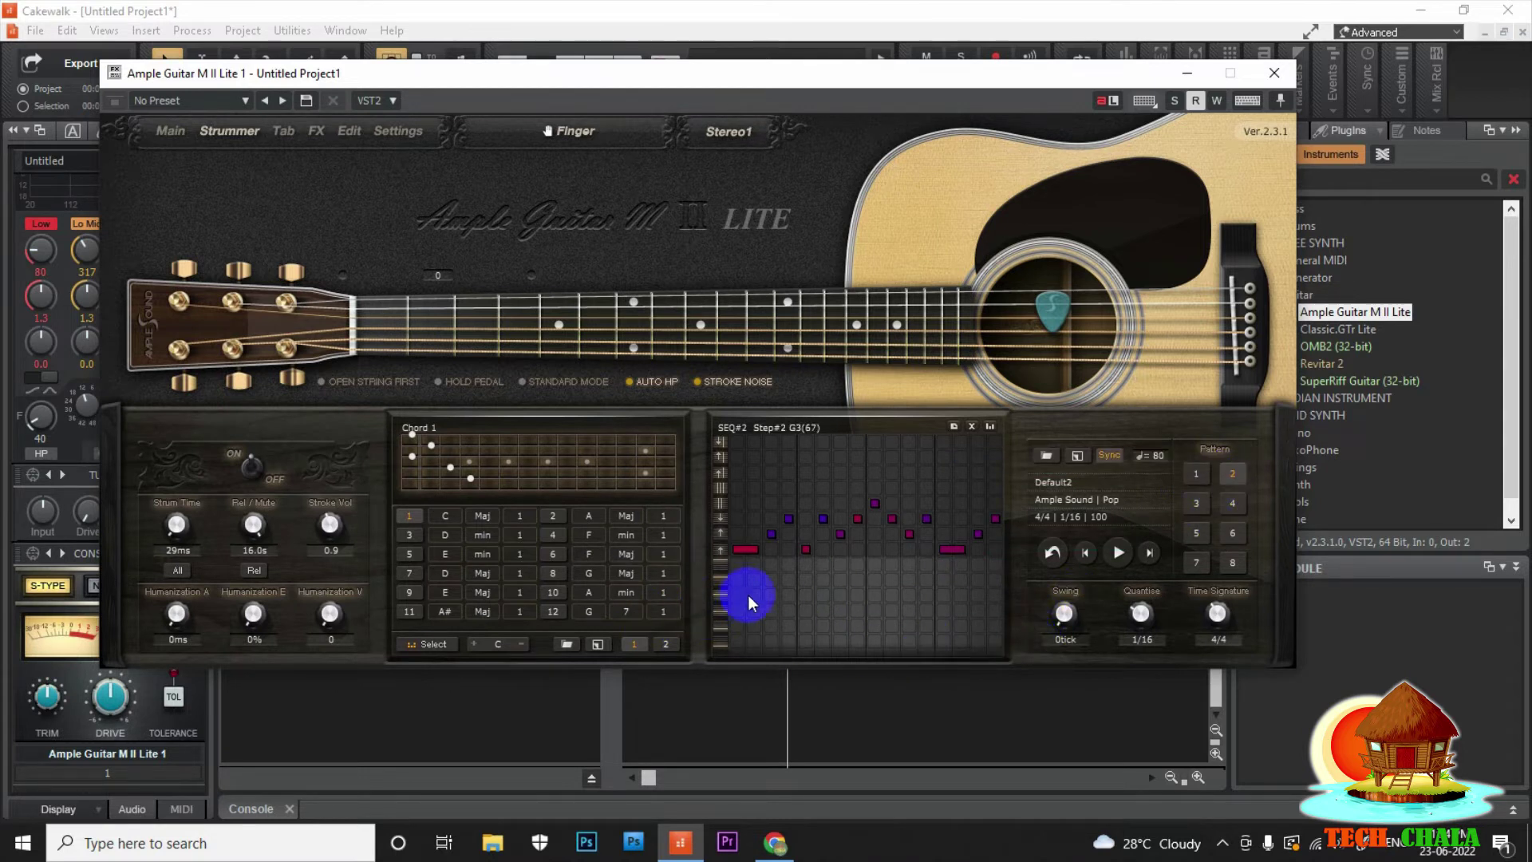
pyautogui.click(736, 630)
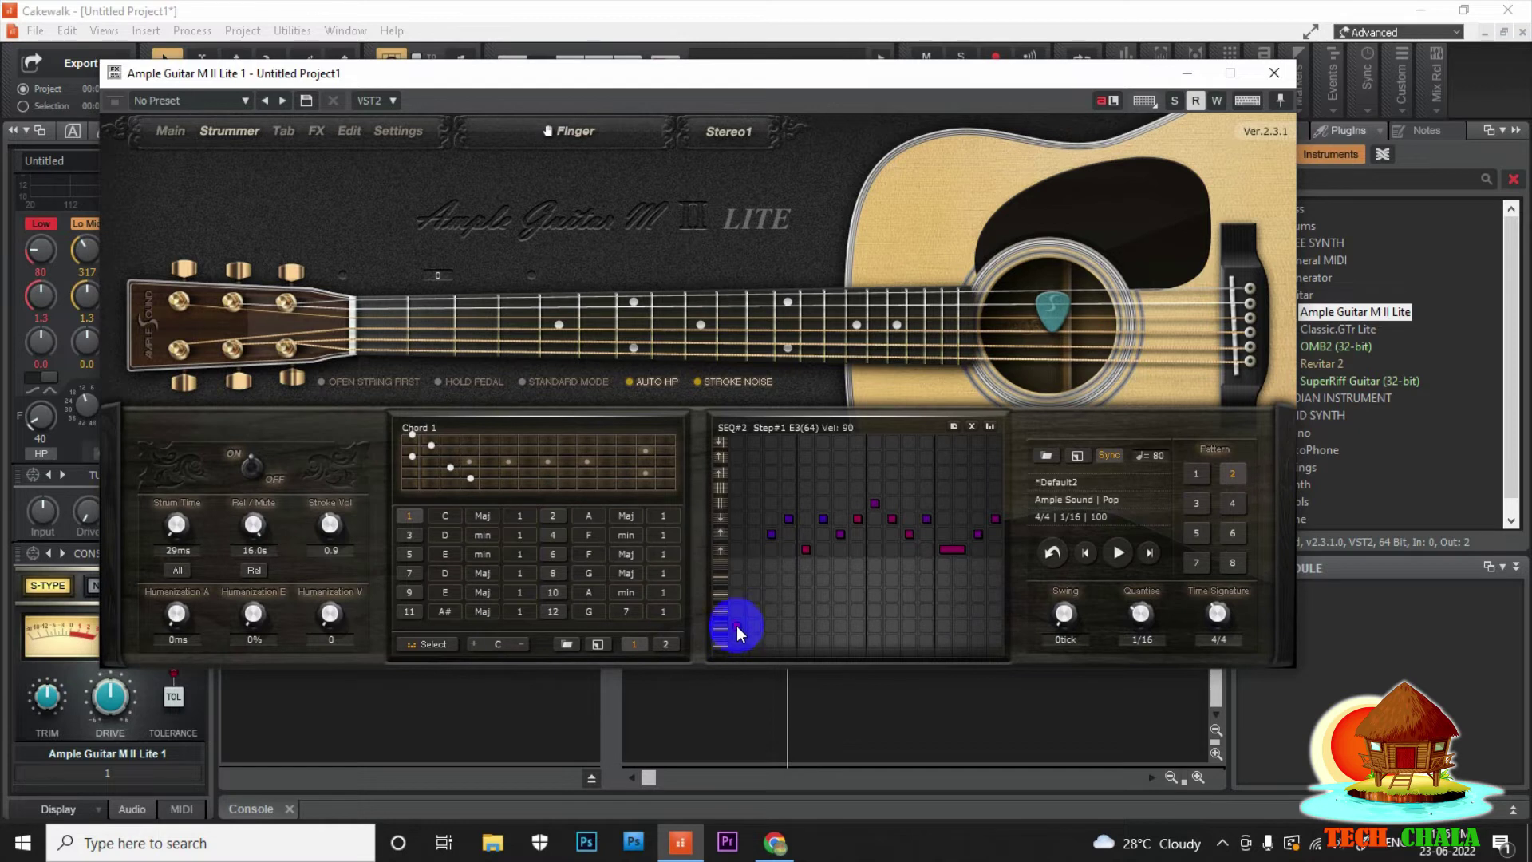
pyautogui.click(772, 566)
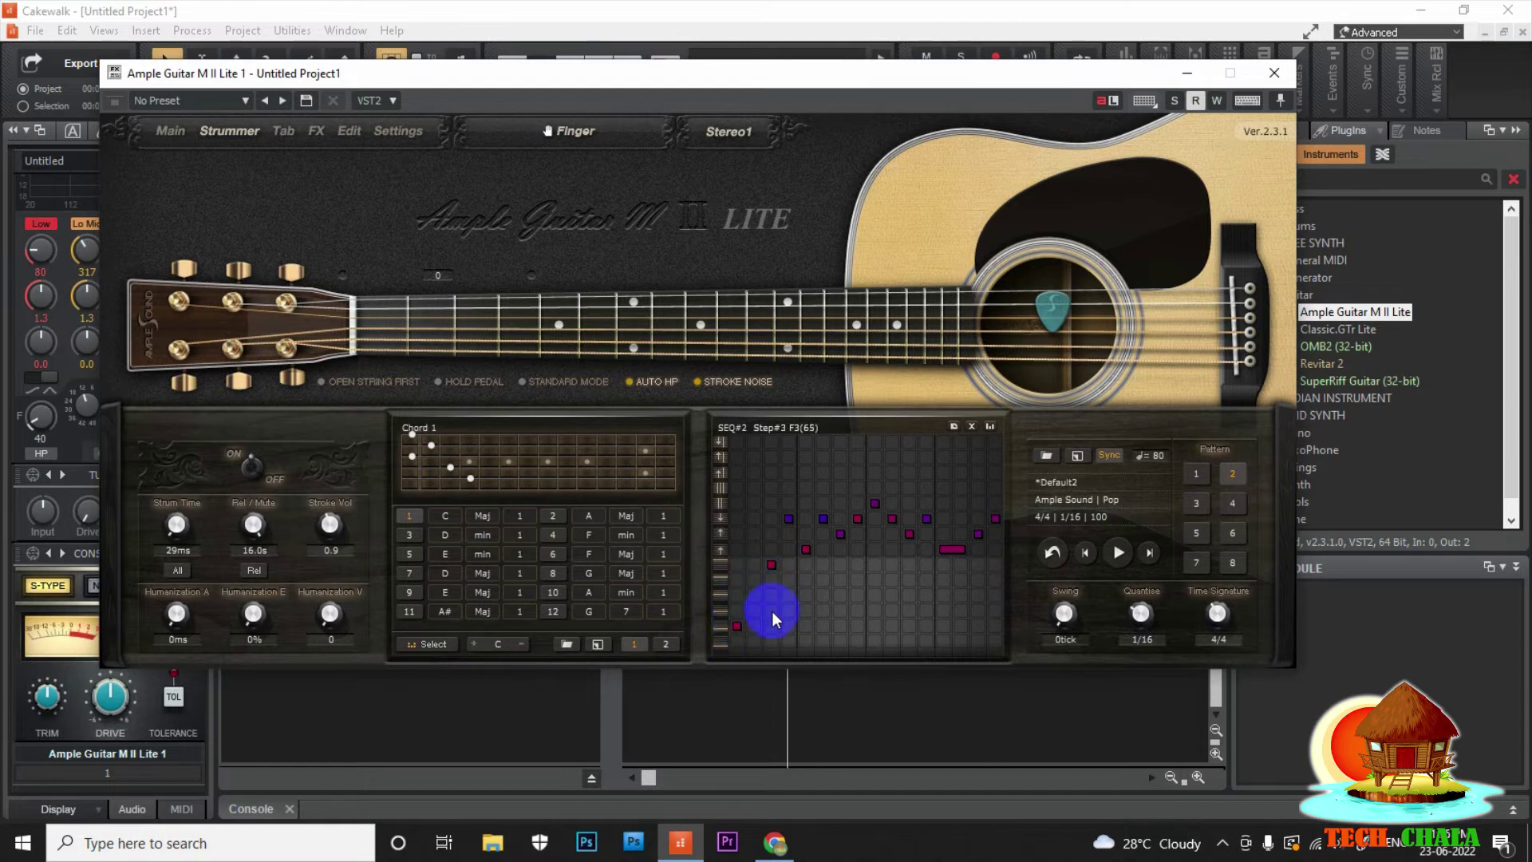
pyautogui.click(772, 581)
pyautogui.click(771, 626)
# Place G3 at steps 5 and 9, B3 at steps 7, 11 and 15, and stacked F3 and A3 at step 13 of pattern 2
pyautogui.click(805, 595)
pyautogui.click(840, 564)
pyautogui.click(874, 595)
pyautogui.click(909, 564)
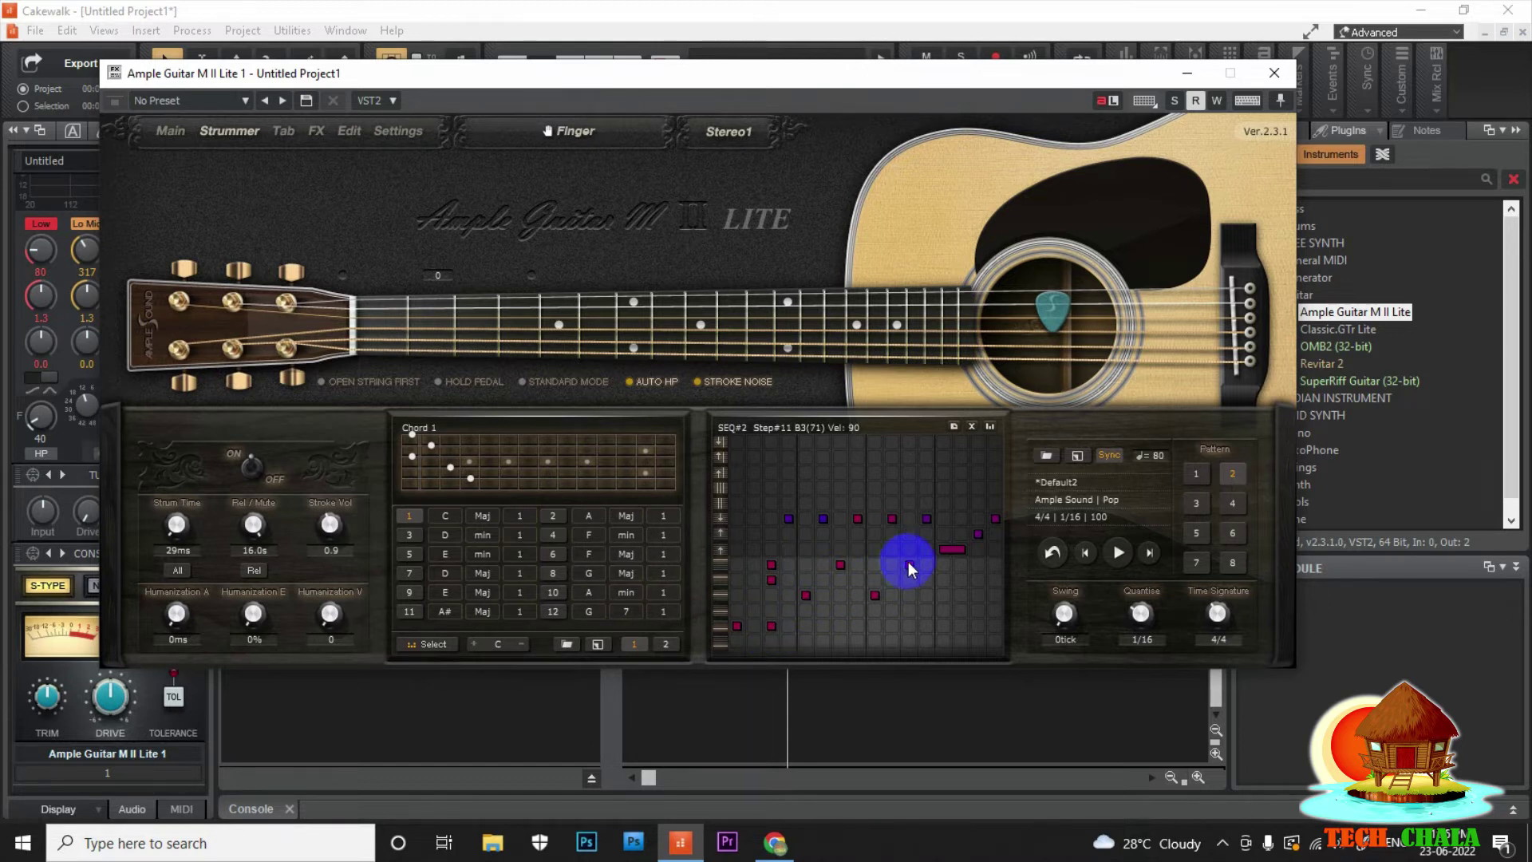
pyautogui.click(942, 610)
pyautogui.click(944, 581)
pyautogui.click(979, 565)
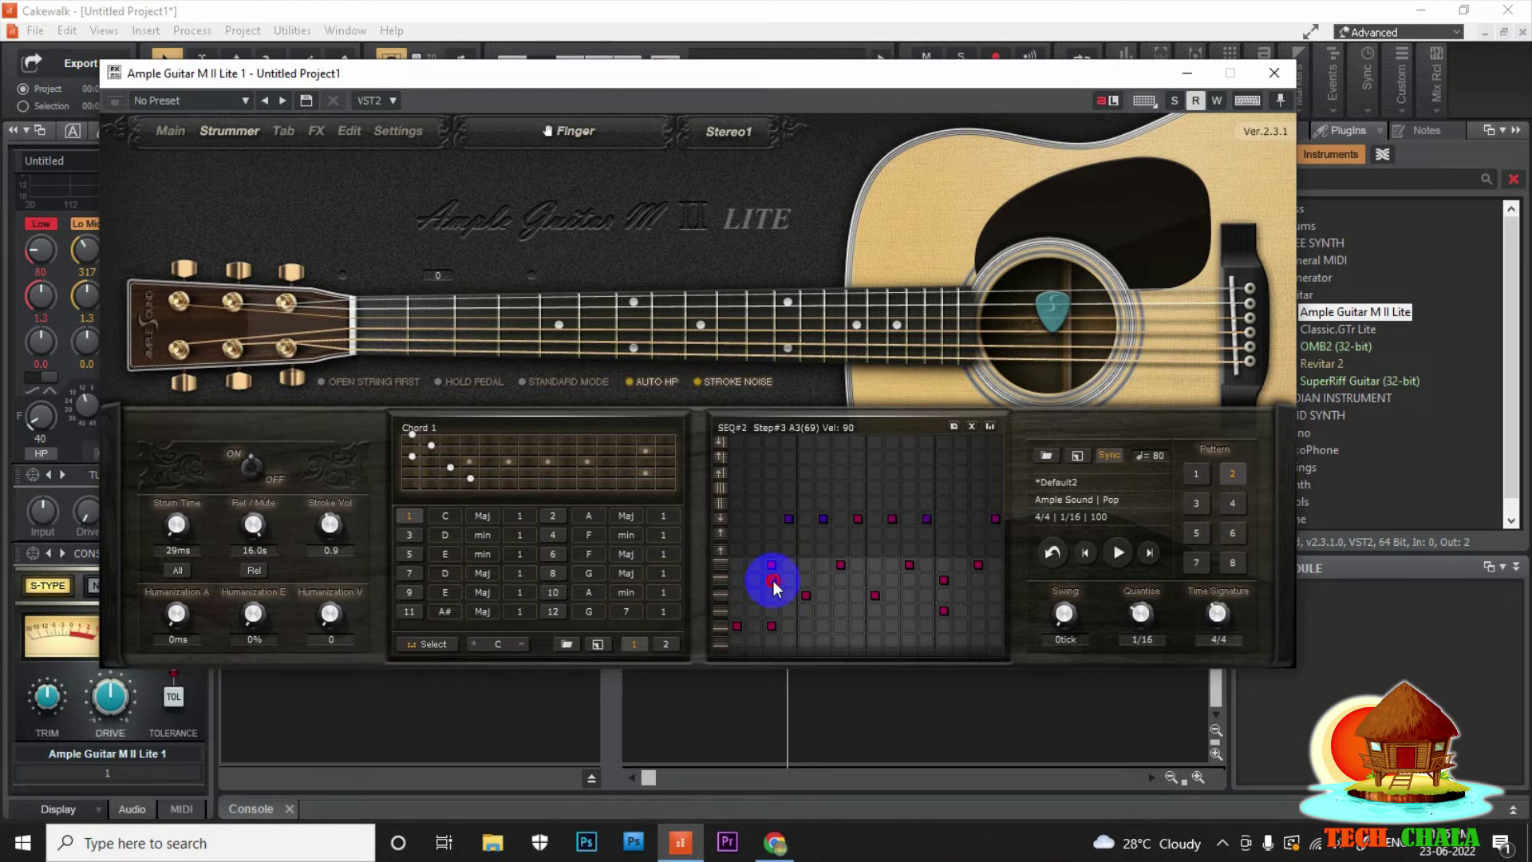
# Lower the velocities of the stacked notes at step 3 and B3 at step 7, and clear the remaining default strokes from pattern 2
pyautogui.moveTo(773, 588); pyautogui.dragTo(772, 642)
pyautogui.moveTo(773, 566); pyautogui.dragTo(774, 576)
pyautogui.click(840, 566)
pyautogui.click(789, 518)
pyautogui.moveTo(825, 527); pyautogui.dragTo(993, 520)
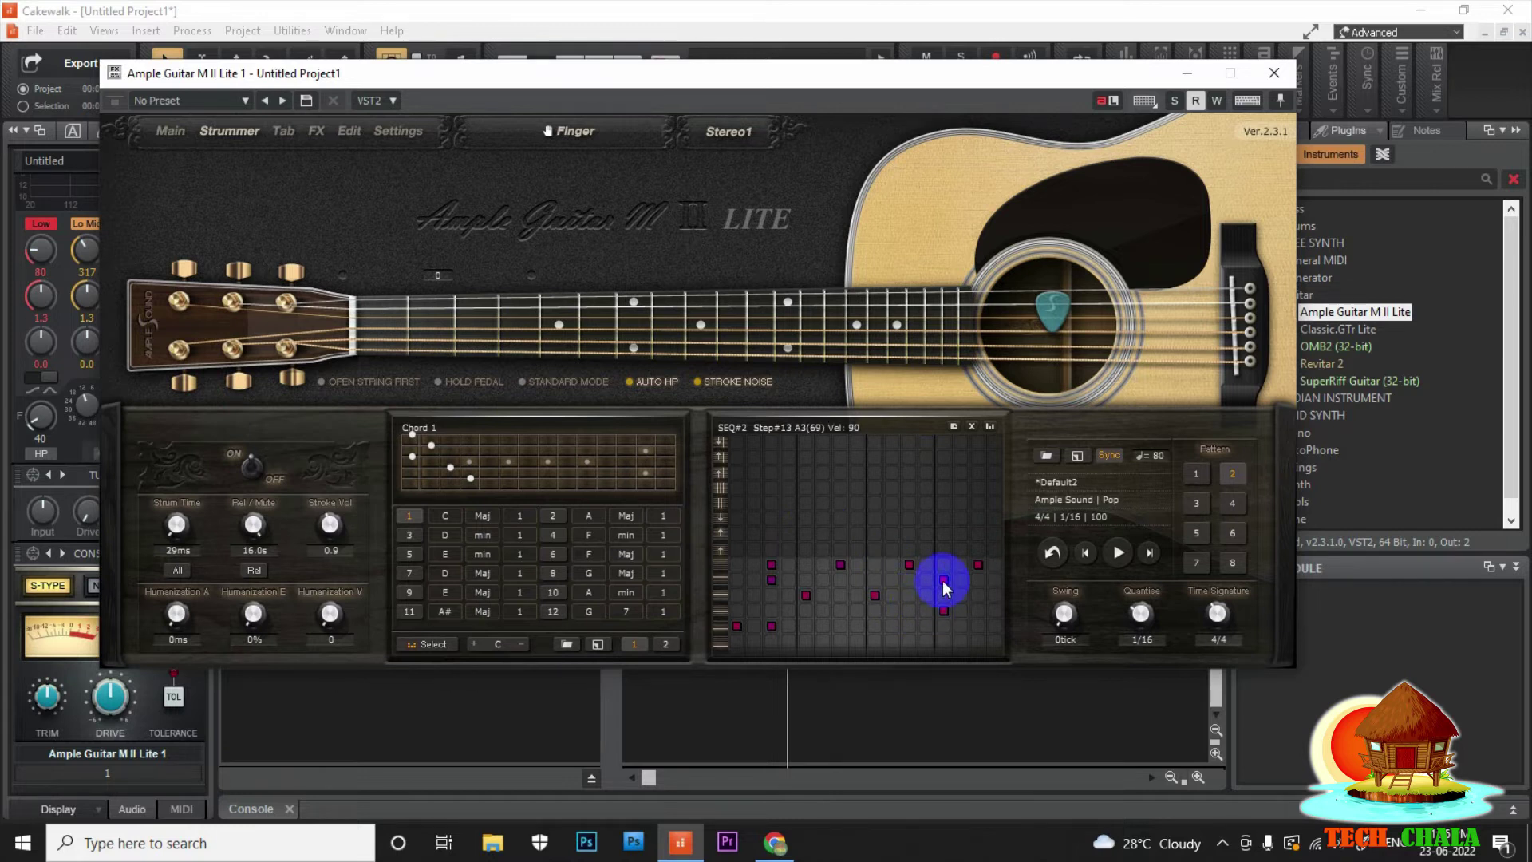
# Lower the velocities of the notes at step 13 and B3 at step 11, and audition pattern 2
pyautogui.moveTo(942, 596); pyautogui.dragTo(945, 611)
pyautogui.click(910, 572)
pyautogui.click(1121, 553)
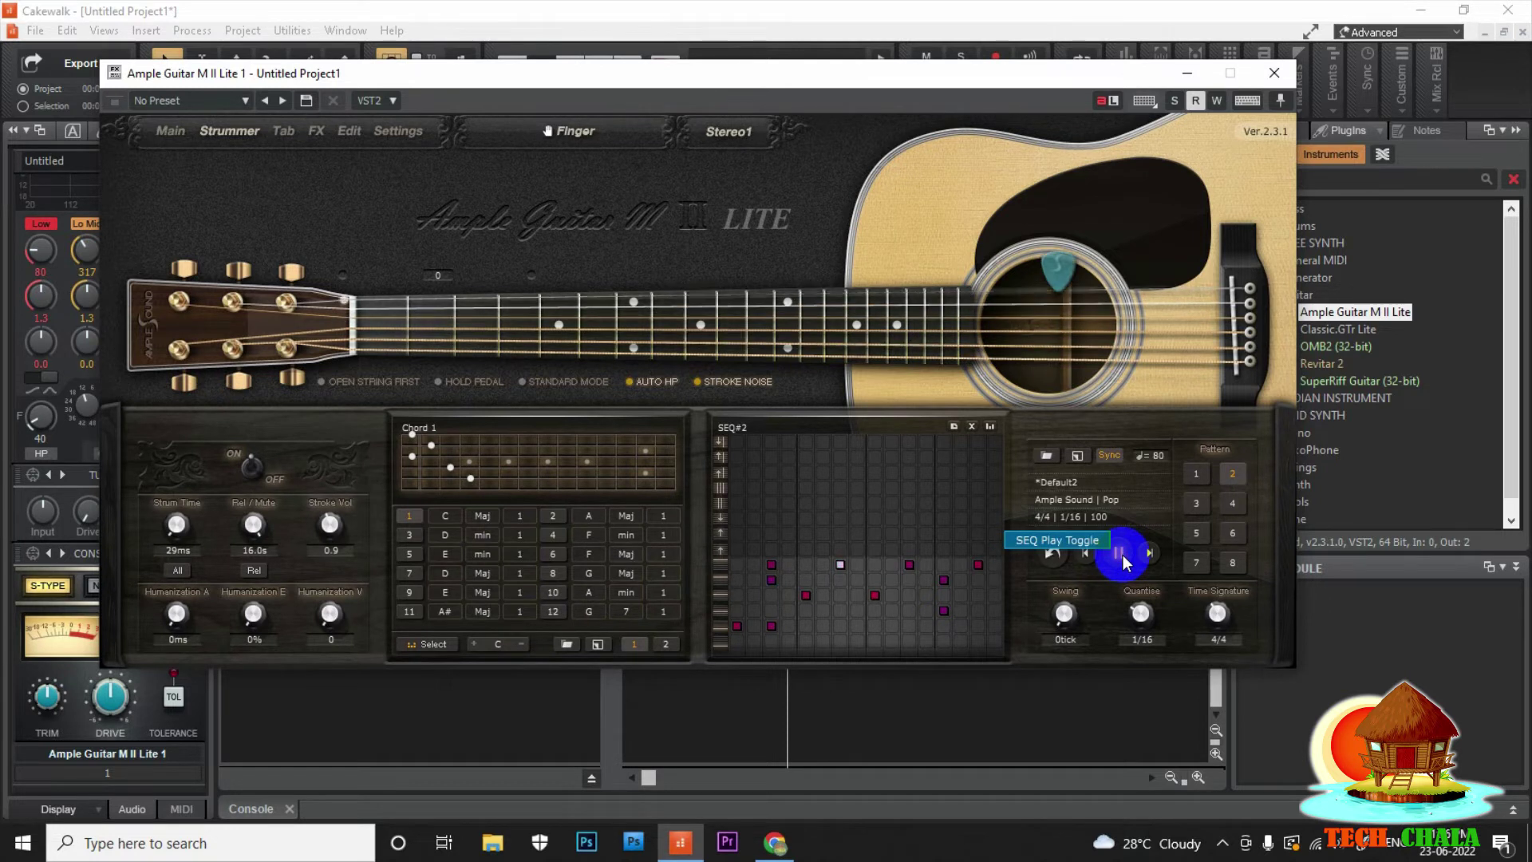
pyautogui.click(1120, 554)
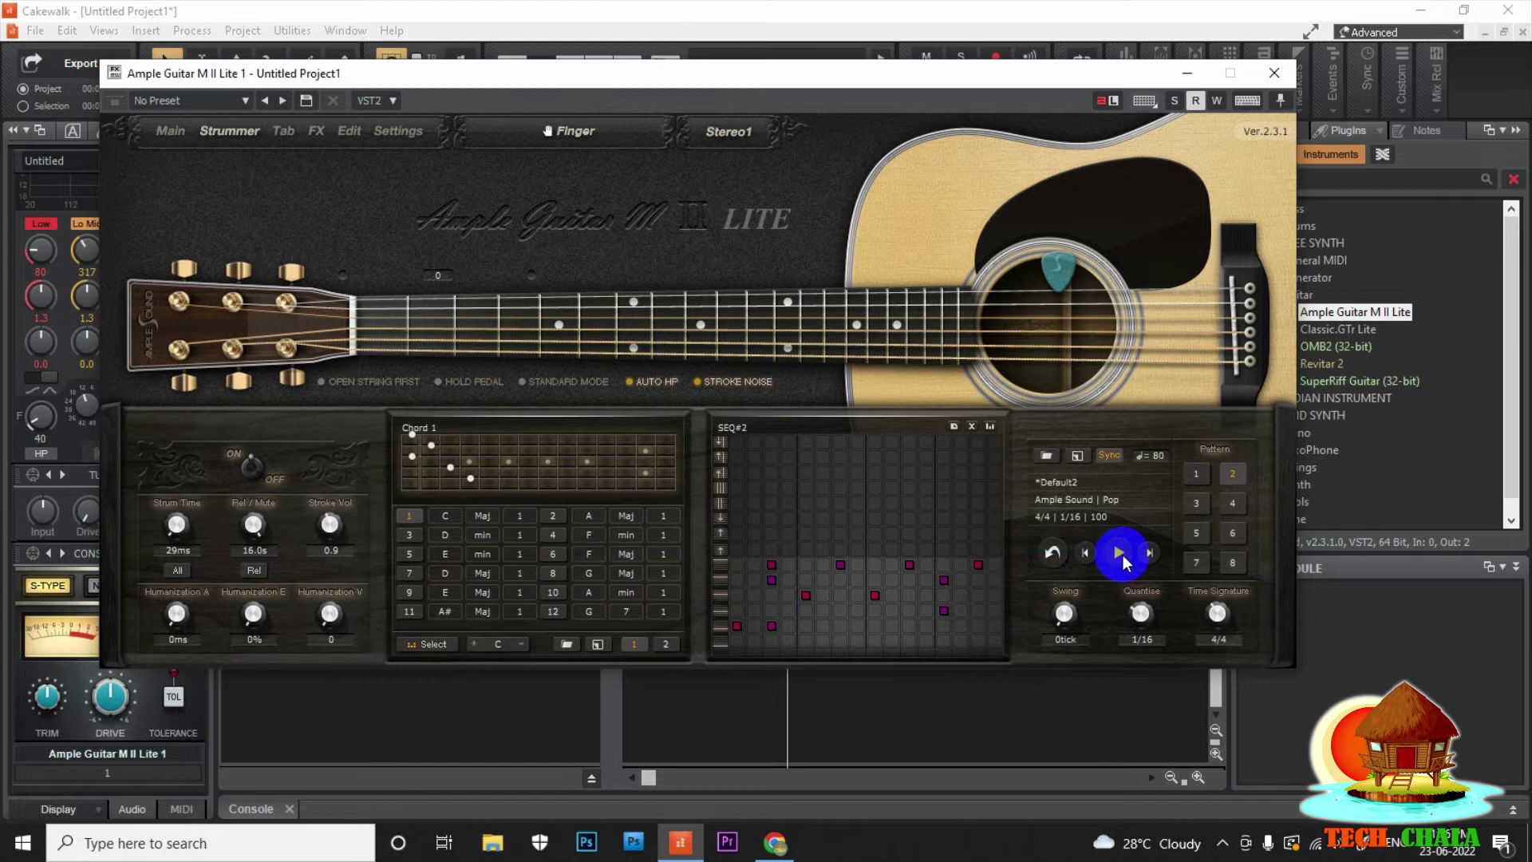
# Add an E3 note at step 11 of pattern 2 and audition the pattern
pyautogui.click(911, 627)
pyautogui.click(1118, 553)
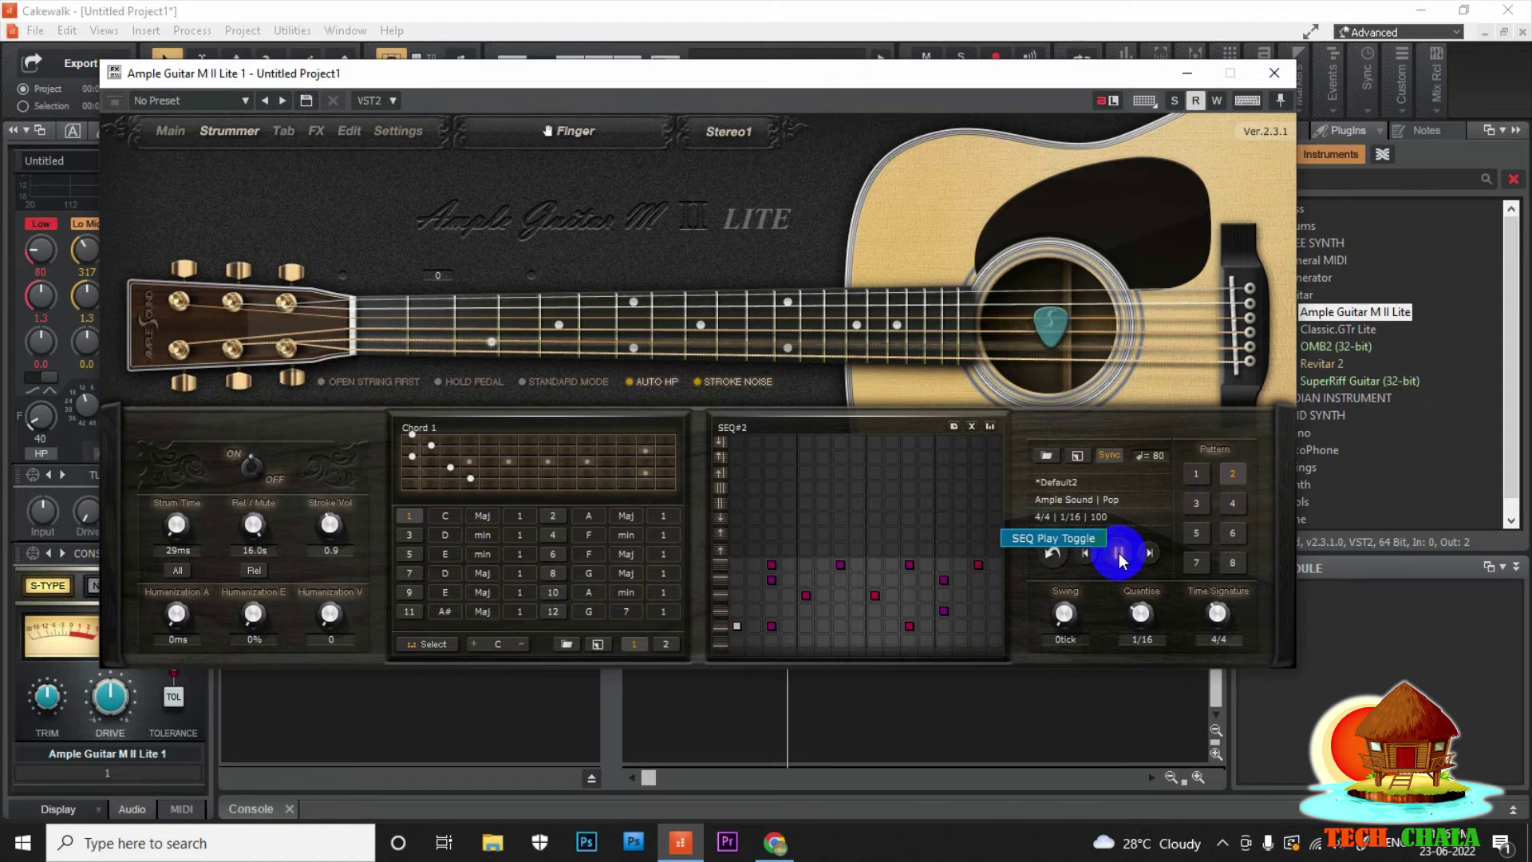
pyautogui.click(1118, 552)
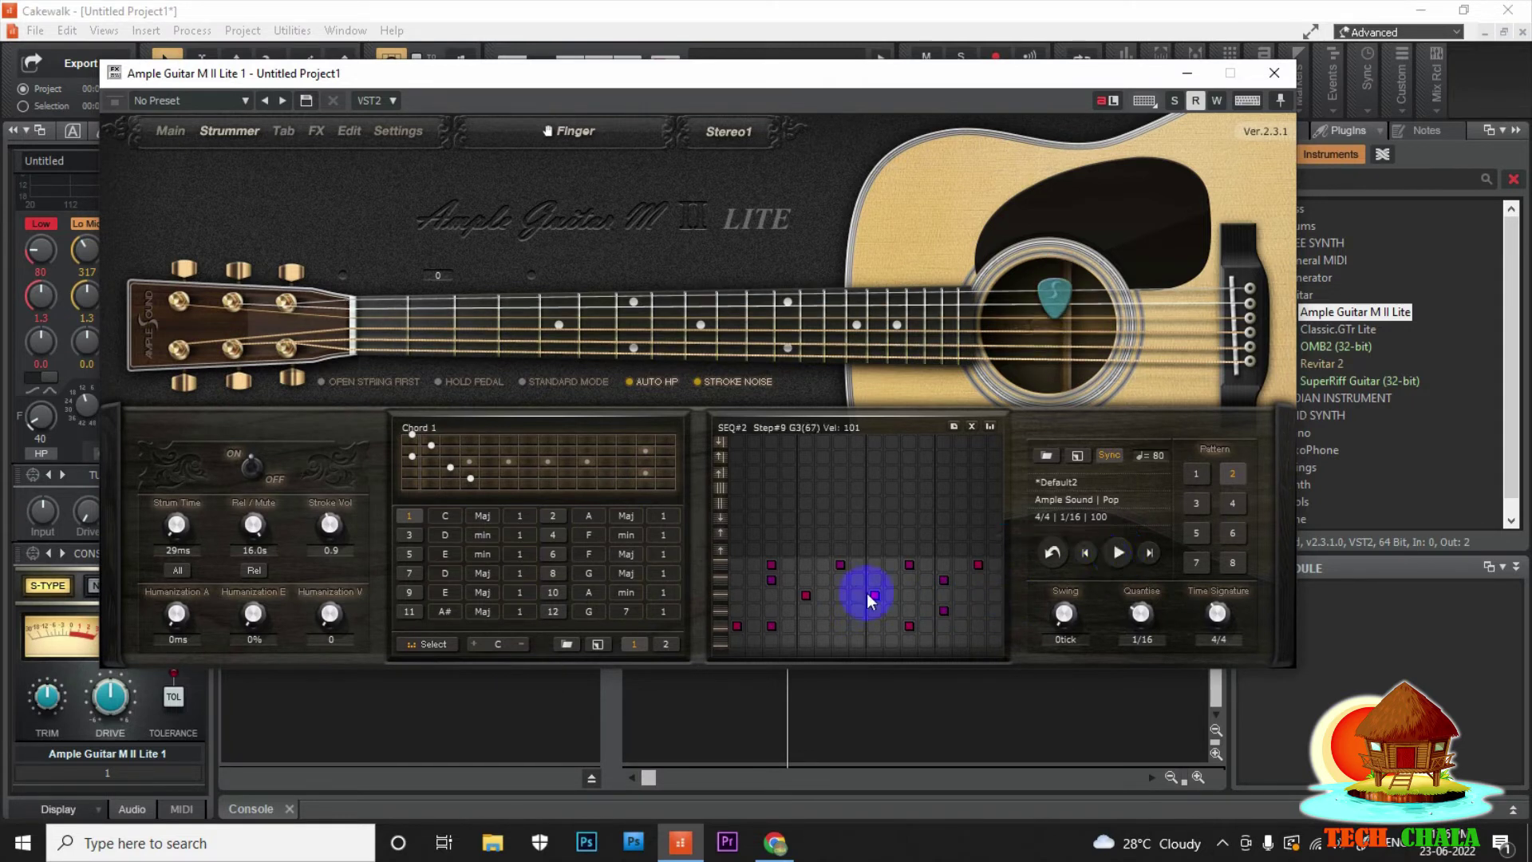
# Add an A3 note at step 10 of pattern 2 and audition the pattern again
pyautogui.click(891, 580)
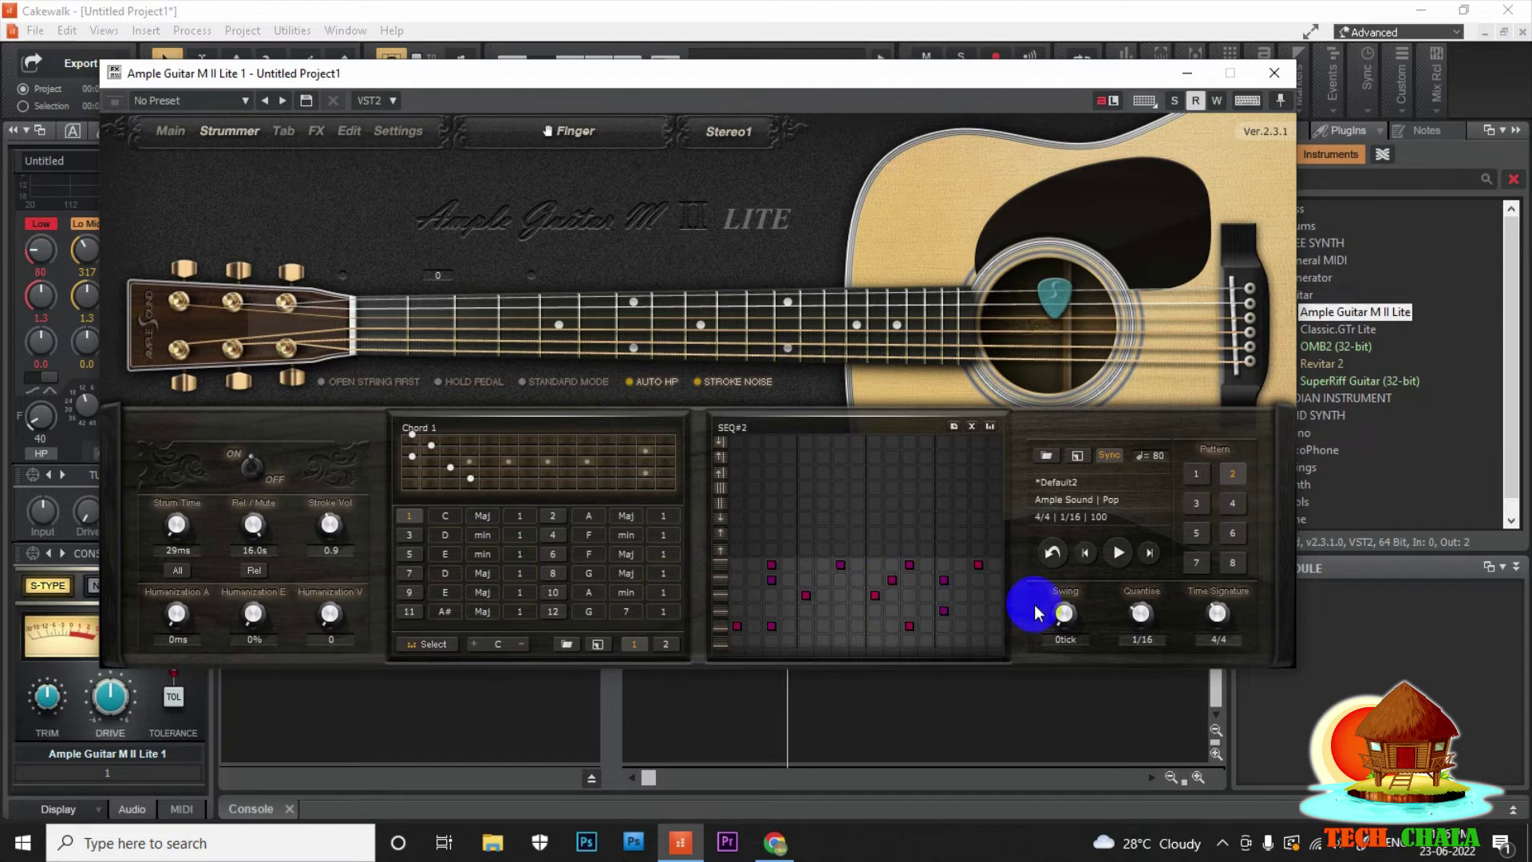
pyautogui.click(1119, 553)
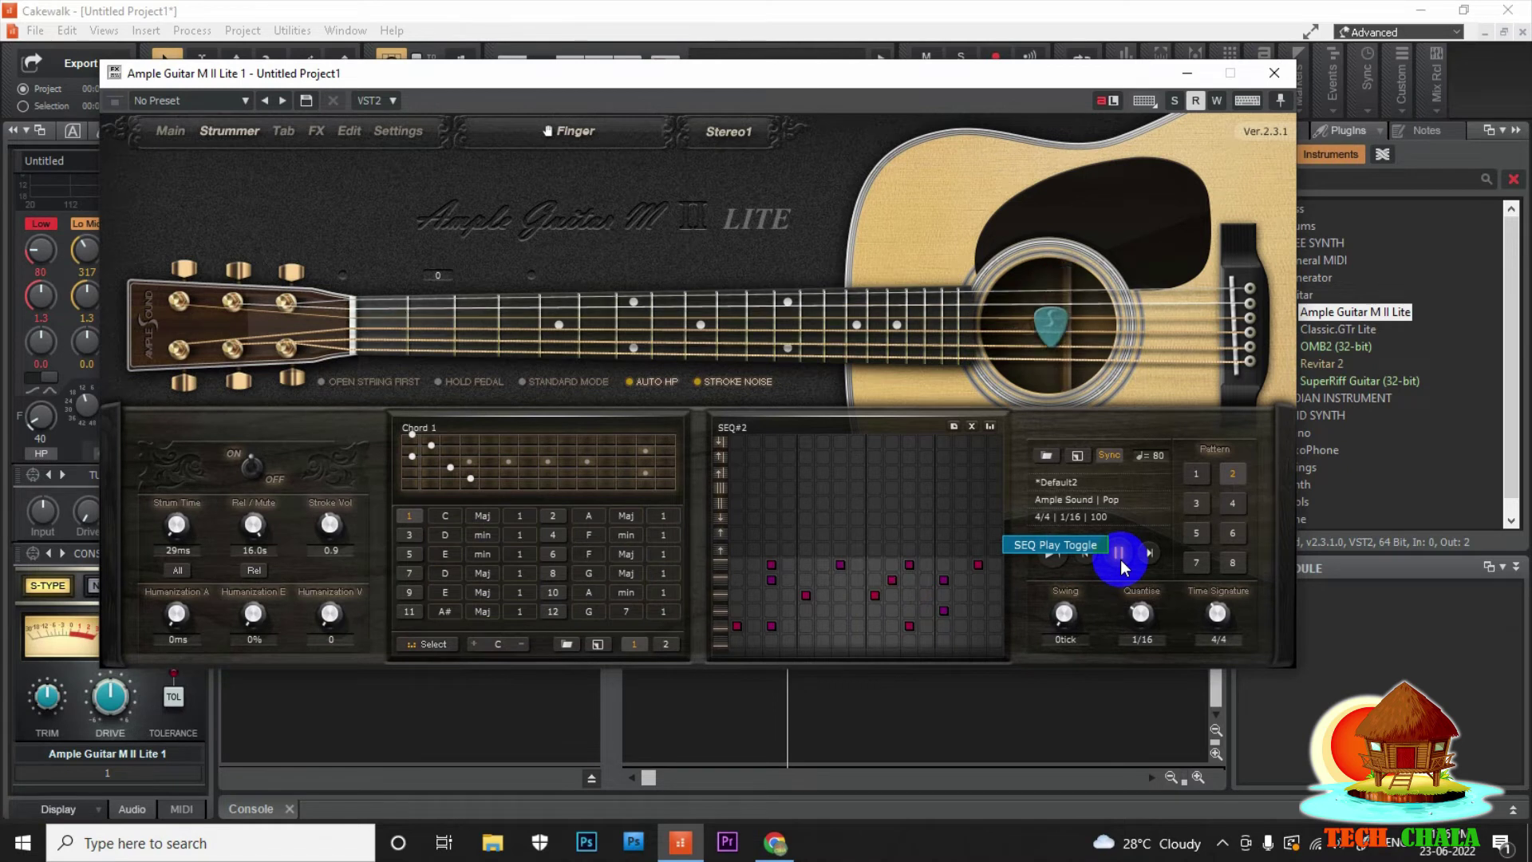
pyautogui.click(1120, 558)
# Lower the velocity of A3 at step 10, add F3 at velocity 89 to the same step and audition pattern 2
pyautogui.moveTo(892, 581); pyautogui.dragTo(897, 620)
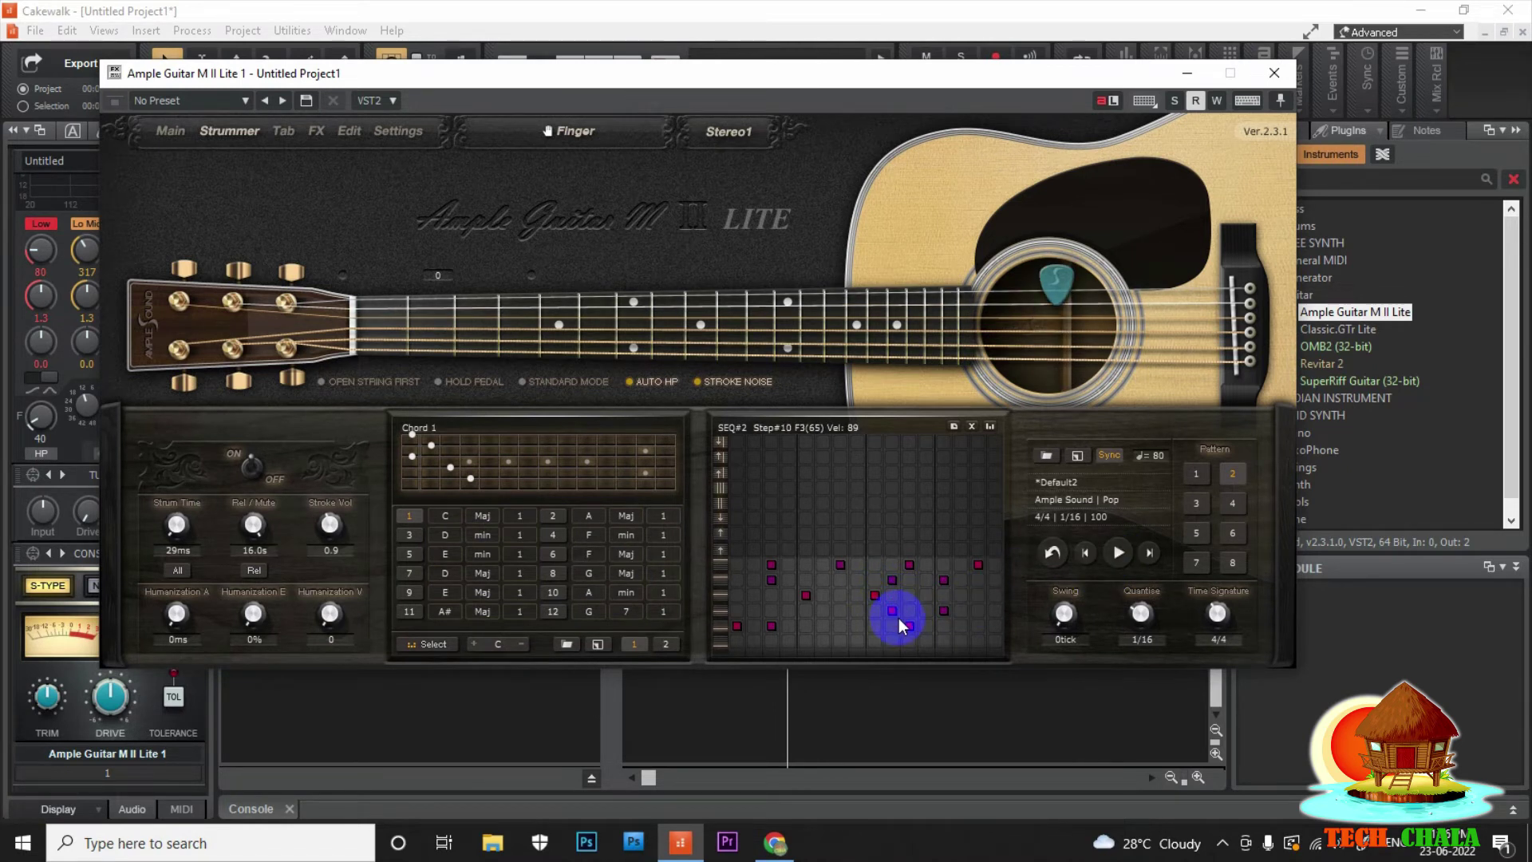
pyautogui.click(1119, 560)
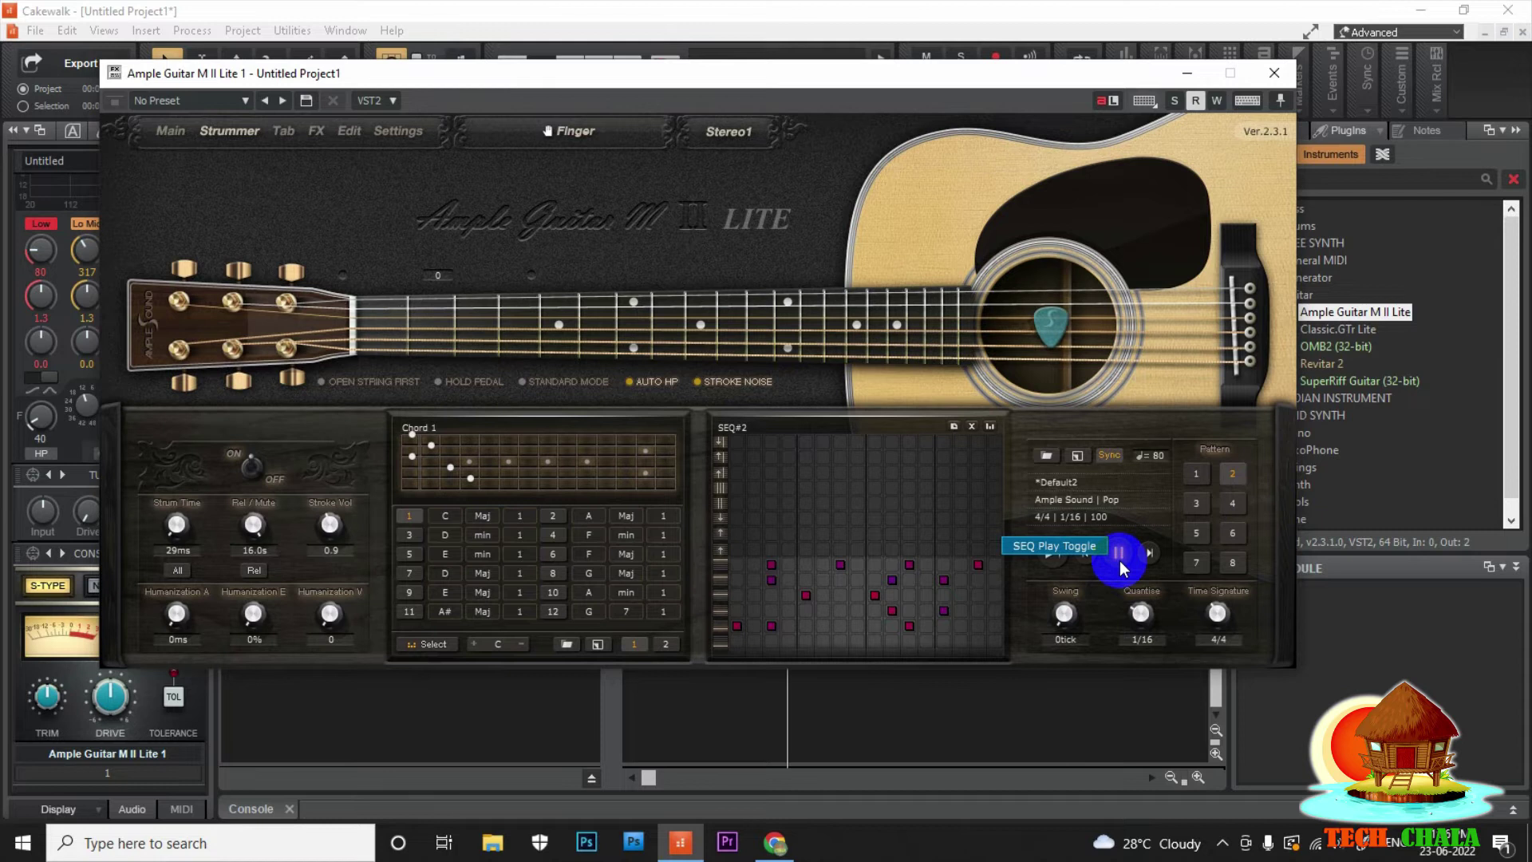
pyautogui.click(1119, 560)
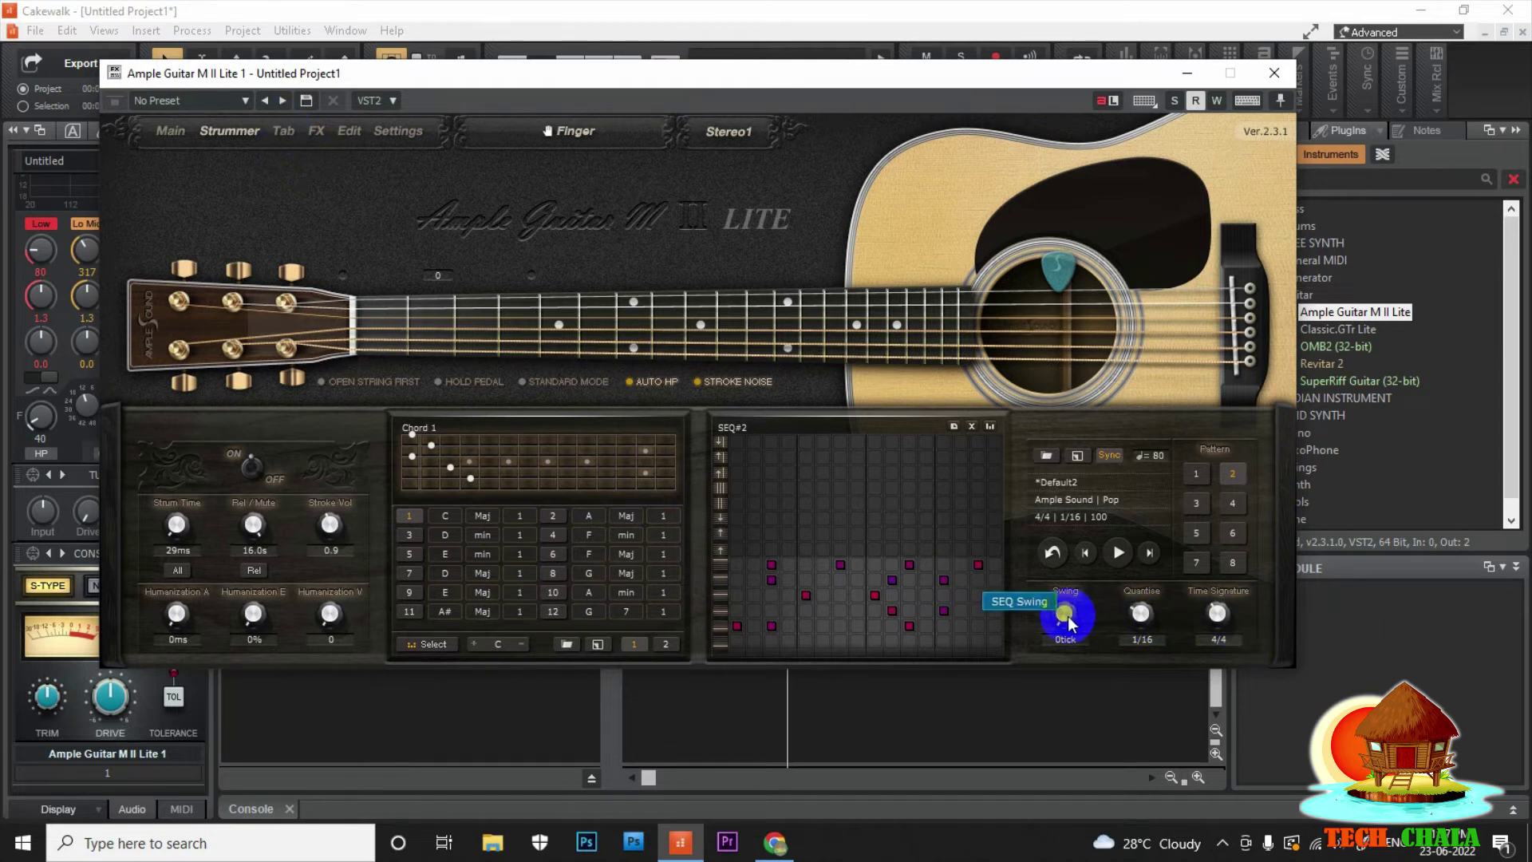
# Set the sequencer swing to 16 ticks and try pattern 2 with the quantize at 1/8
pyautogui.moveTo(1062, 615); pyautogui.dragTo(1060, 605)
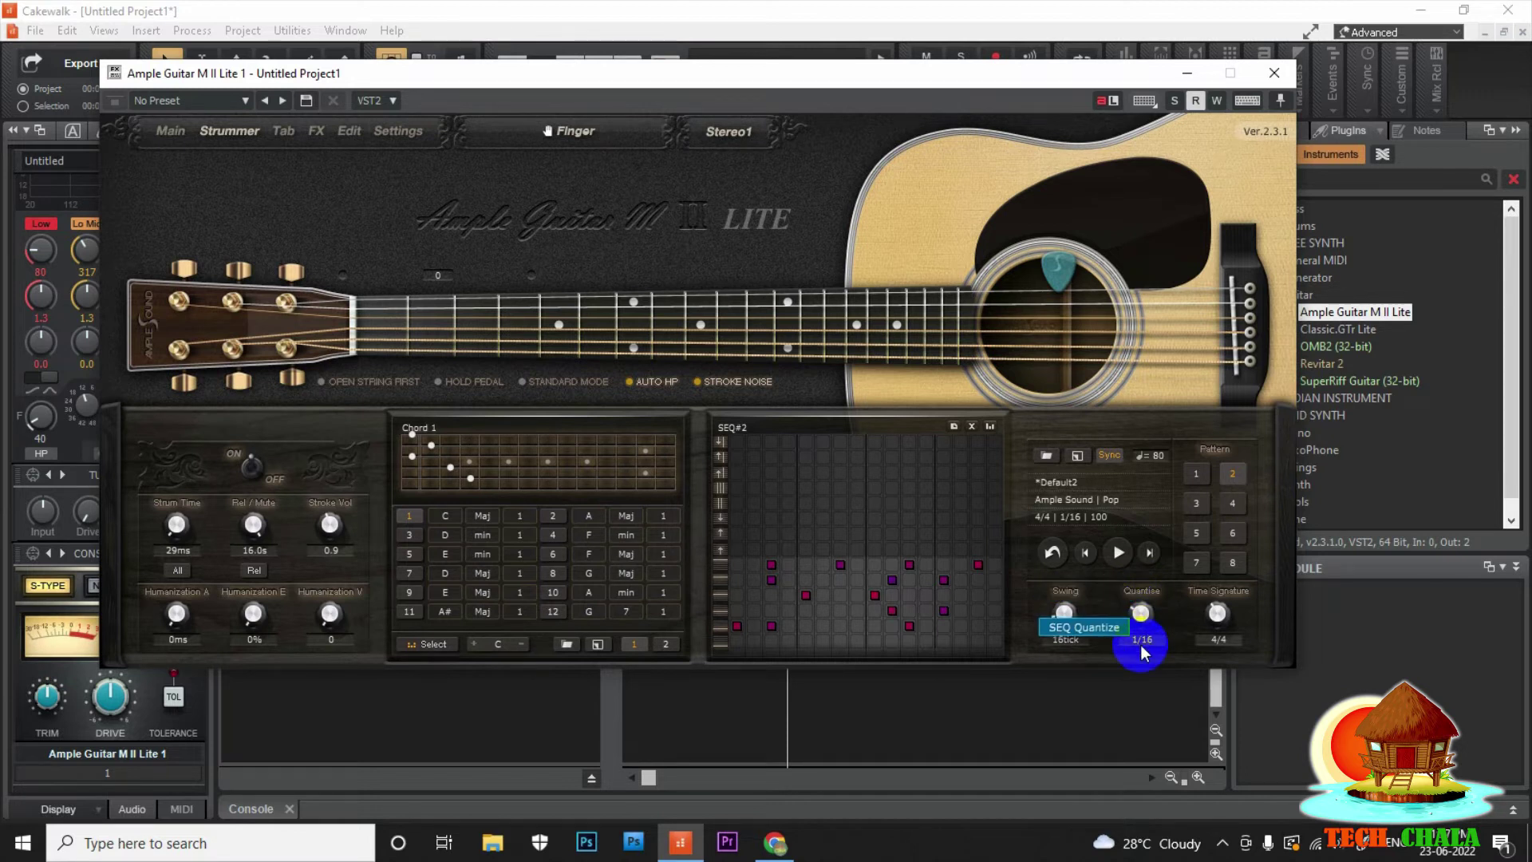
pyautogui.moveTo(1142, 648); pyautogui.dragTo(1138, 592)
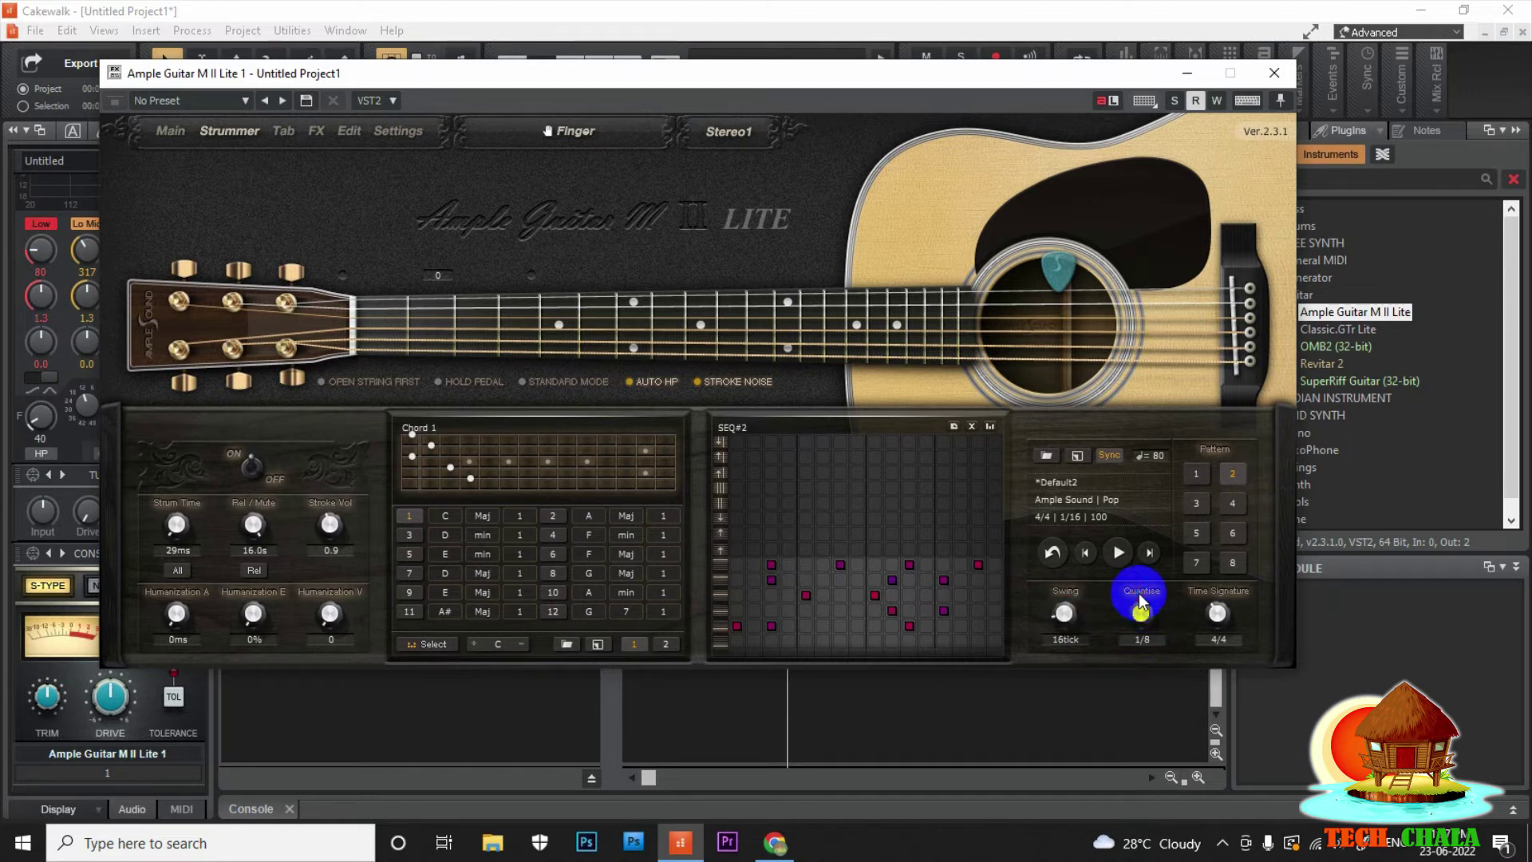
pyautogui.click(1117, 553)
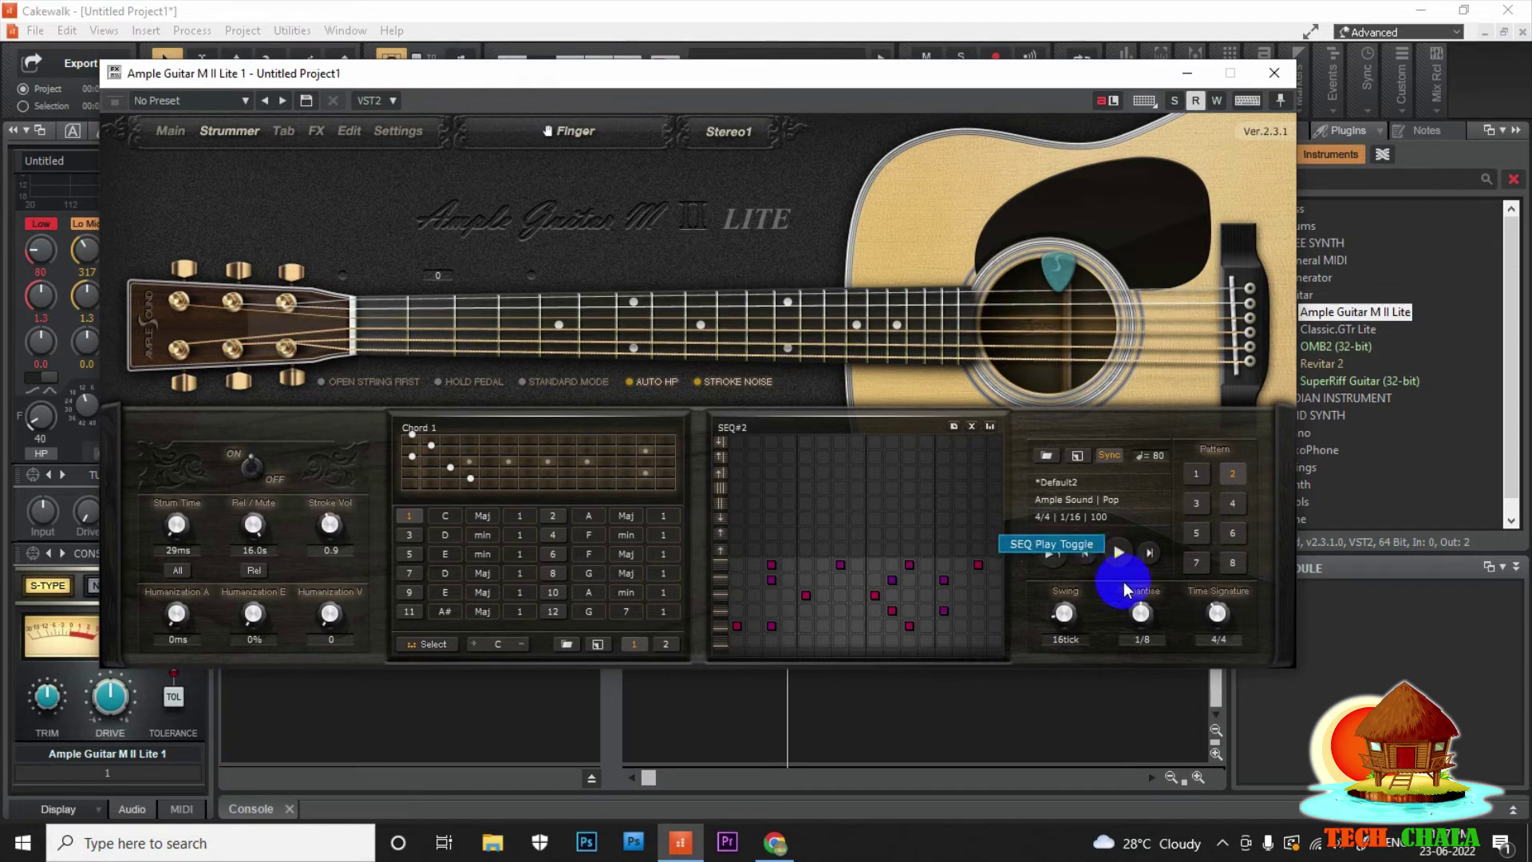
pyautogui.click(1117, 553)
# Audition pattern 2 with the quantize at 1/32, and set the quantize back to 1/16
pyautogui.click(1142, 634)
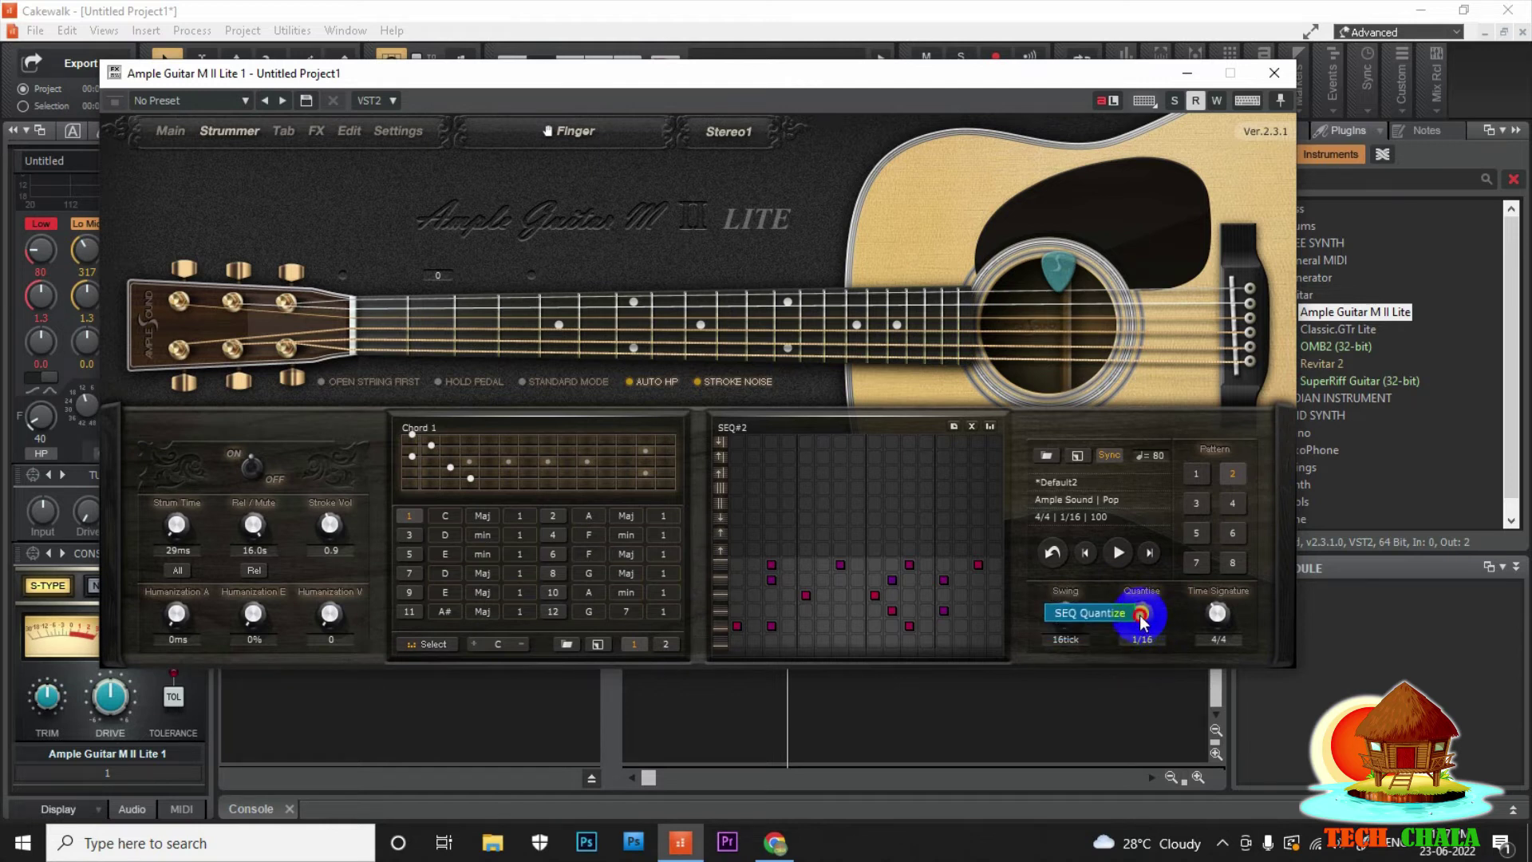
pyautogui.moveTo(1142, 621); pyautogui.dragTo(1139, 625)
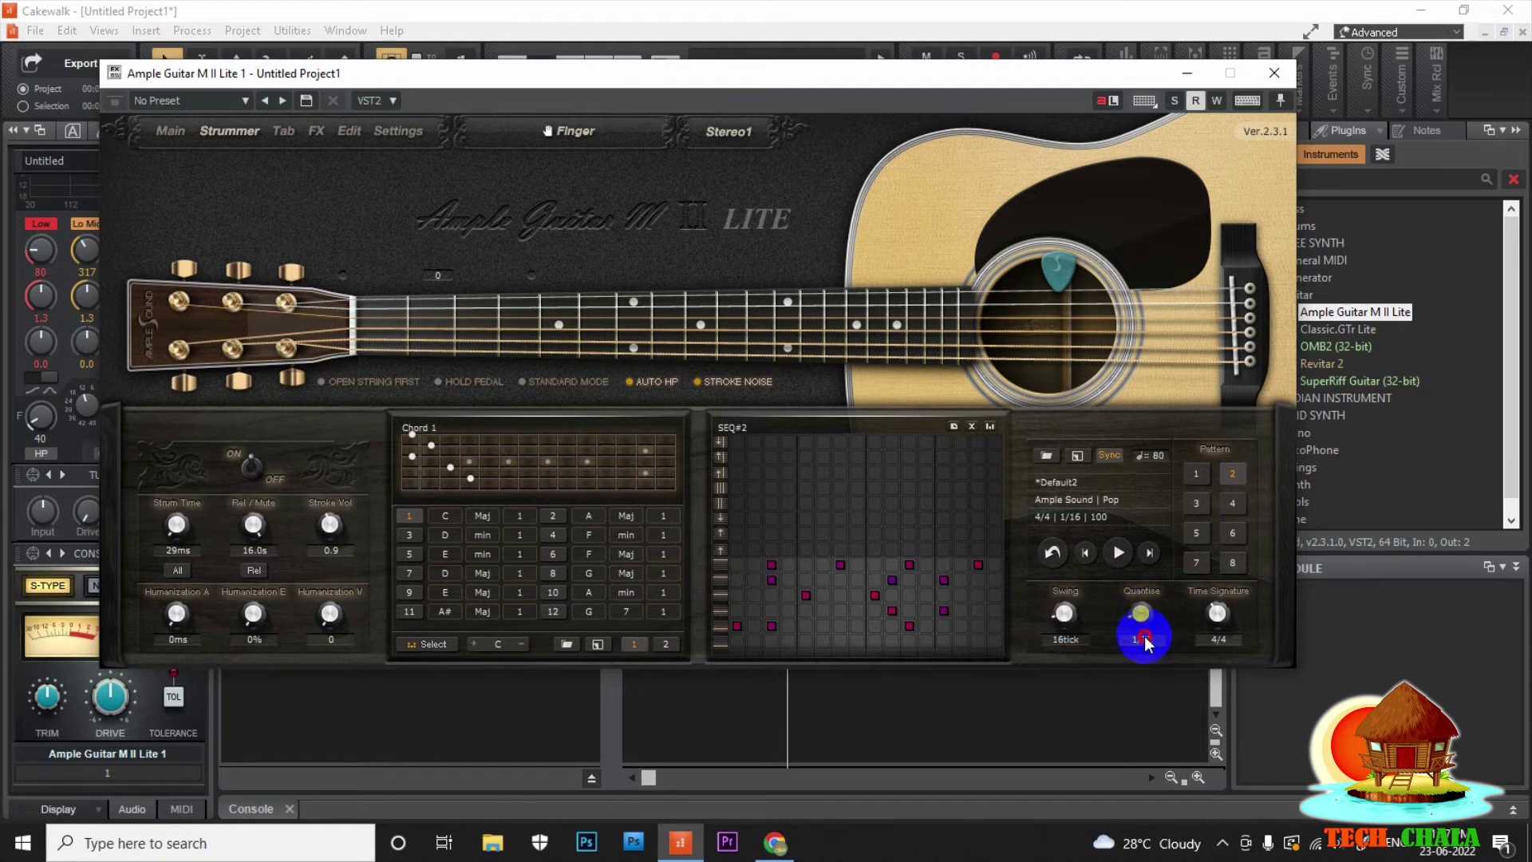
pyautogui.click(1119, 559)
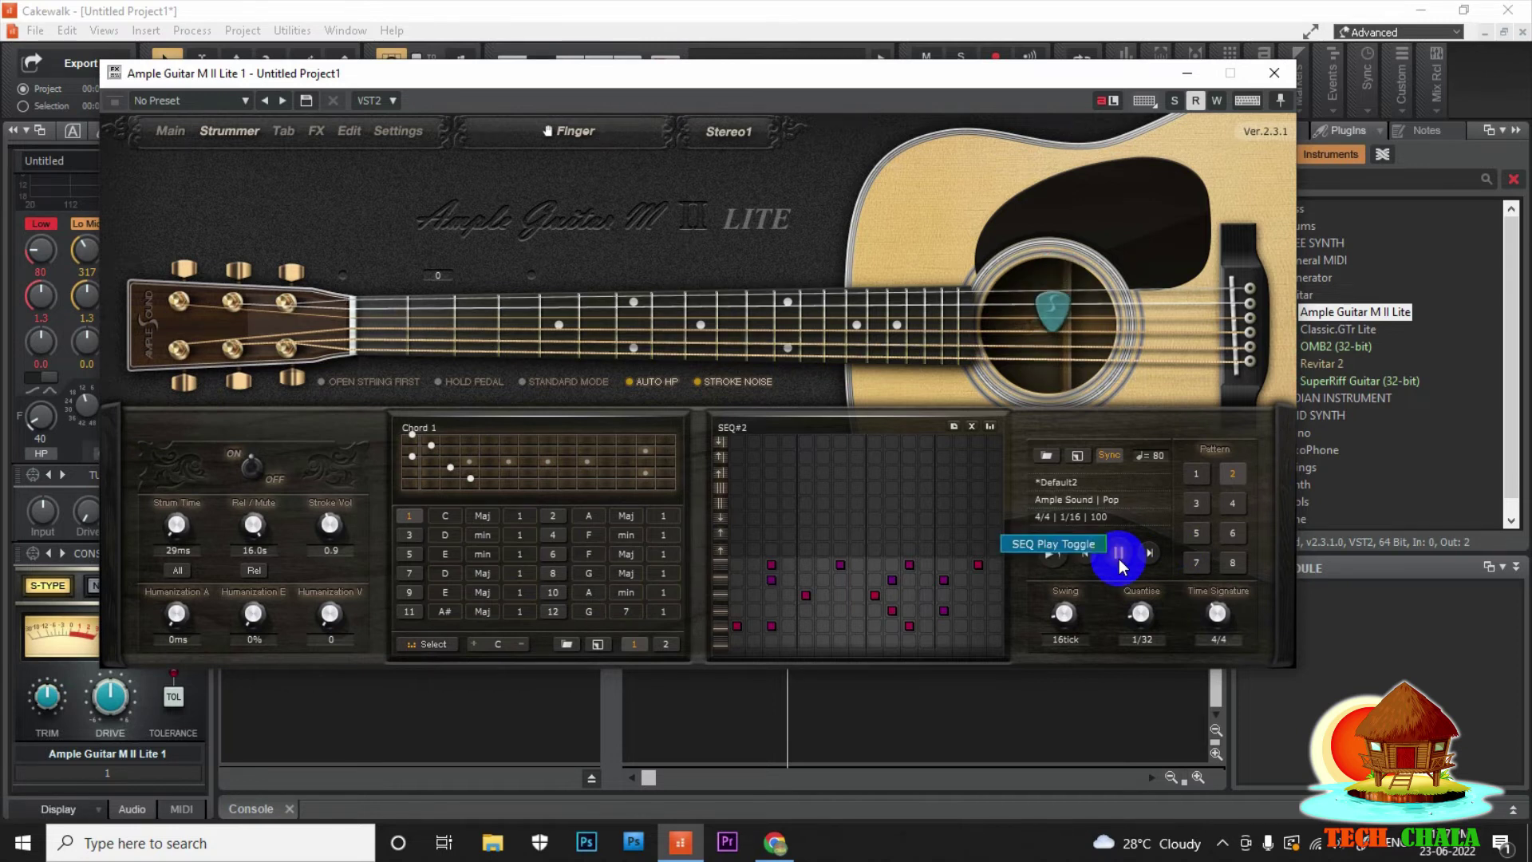
pyautogui.click(1119, 559)
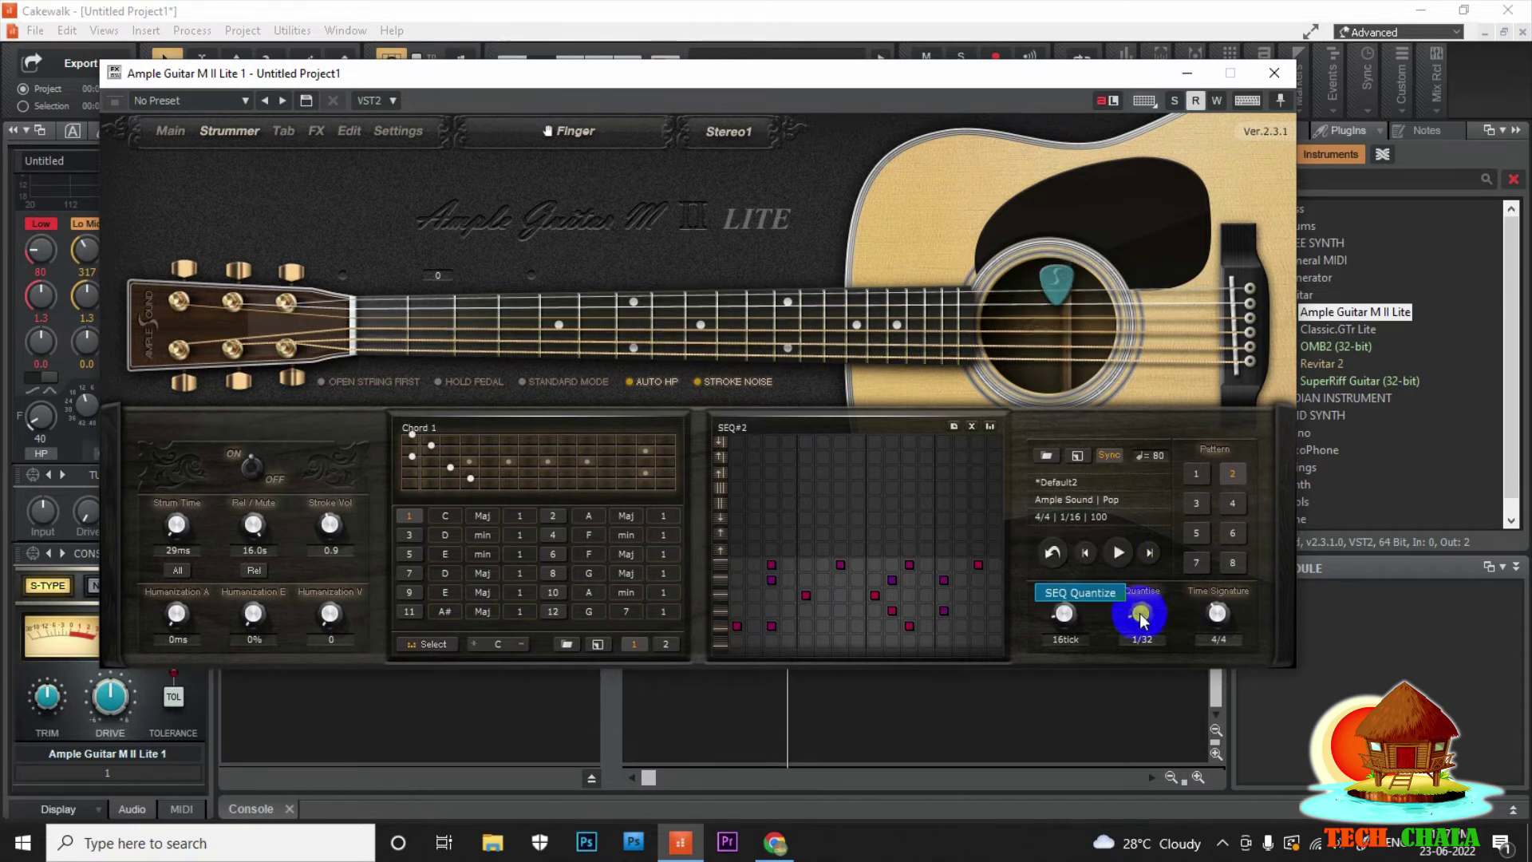
pyautogui.moveTo(1140, 616); pyautogui.dragTo(1141, 612)
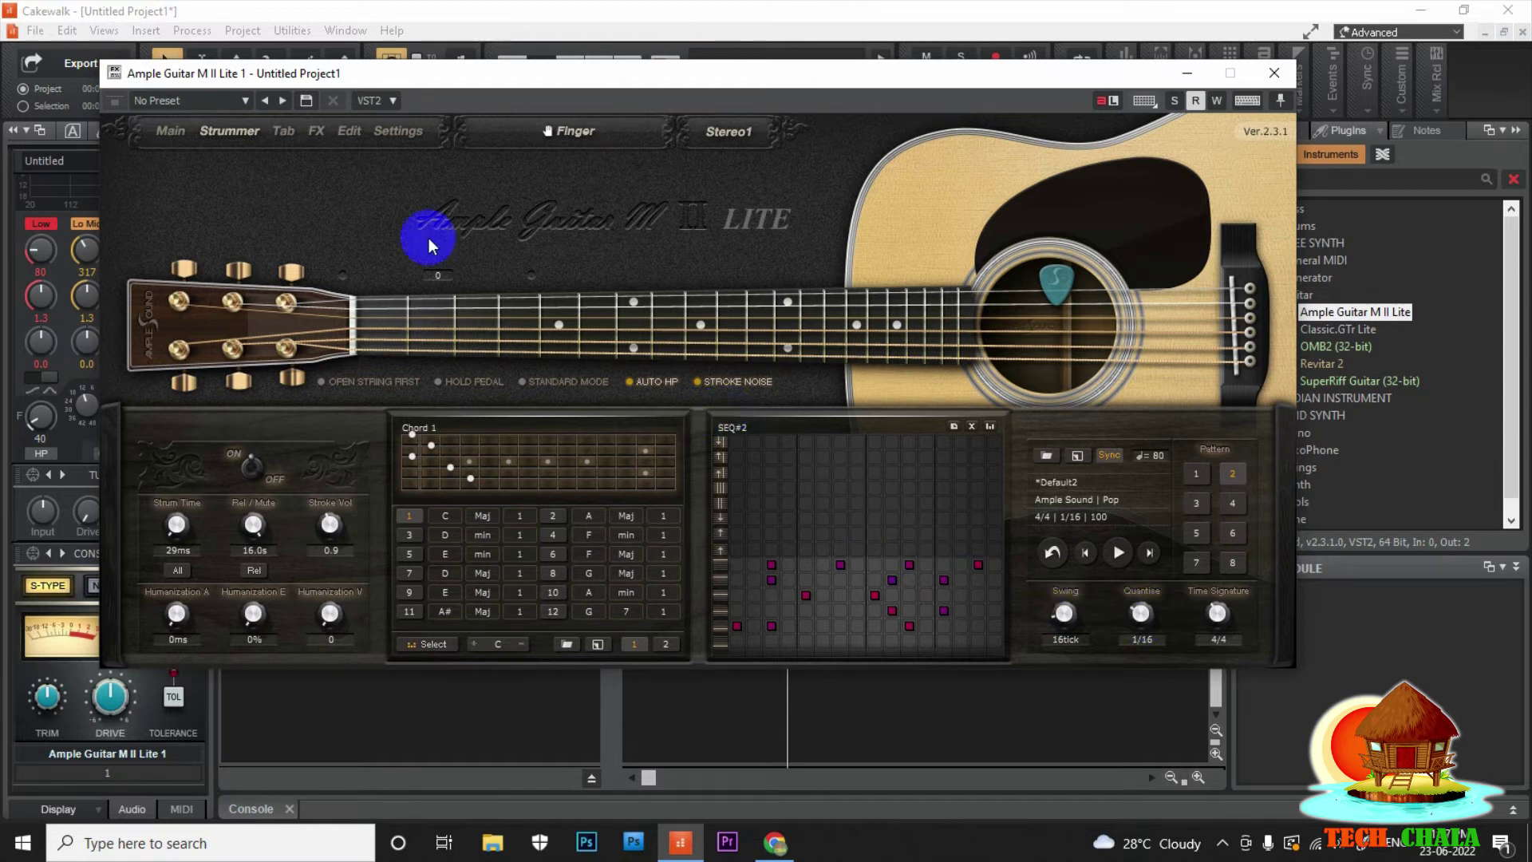
# Set the reverb effect's size to 0.6 and its damp to 0.6
pyautogui.click(316, 130)
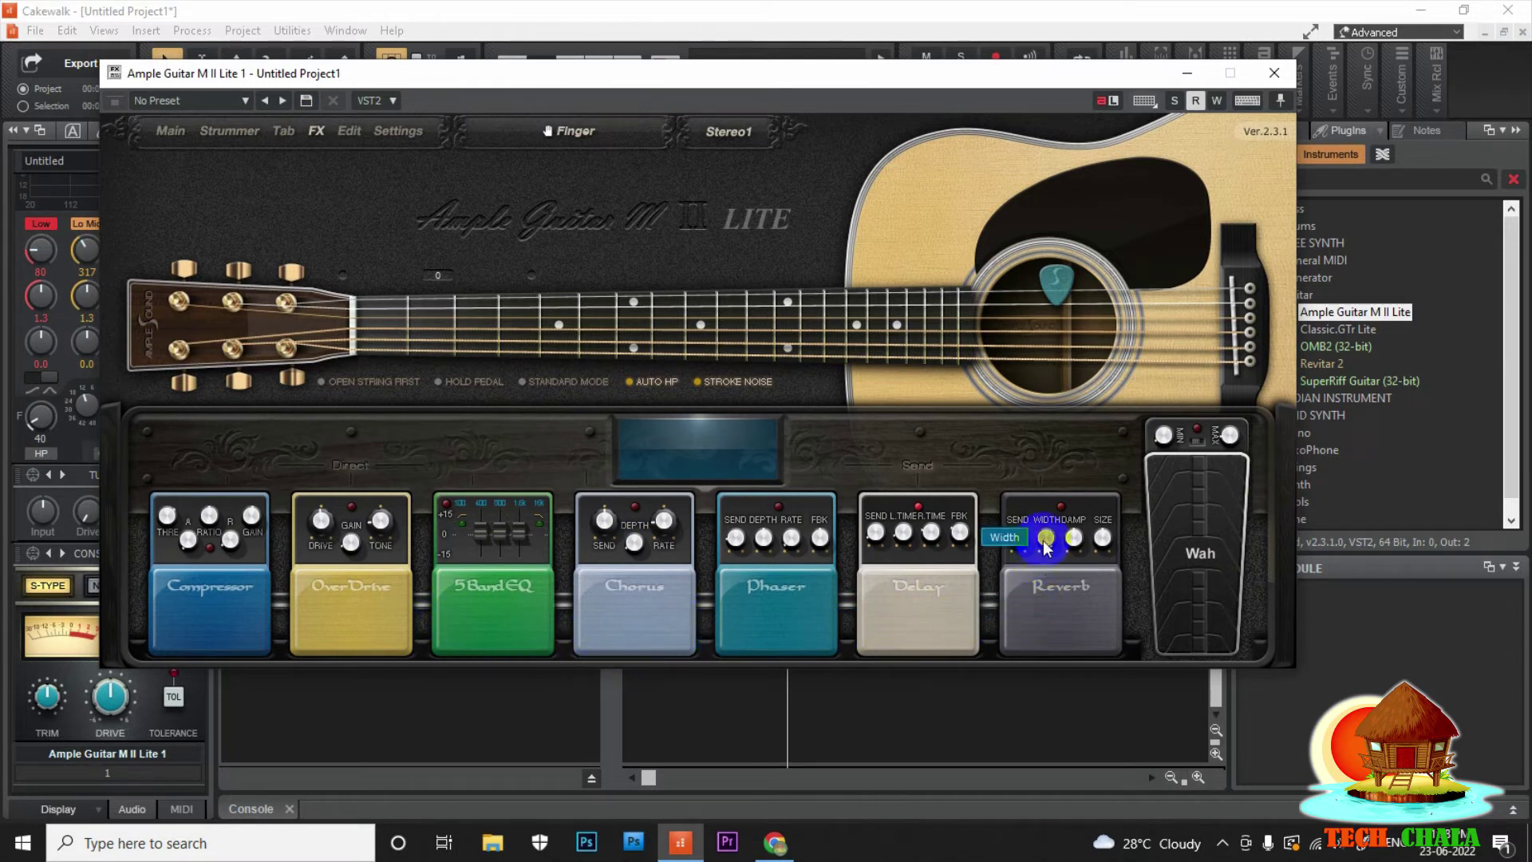
pyautogui.click(1103, 537)
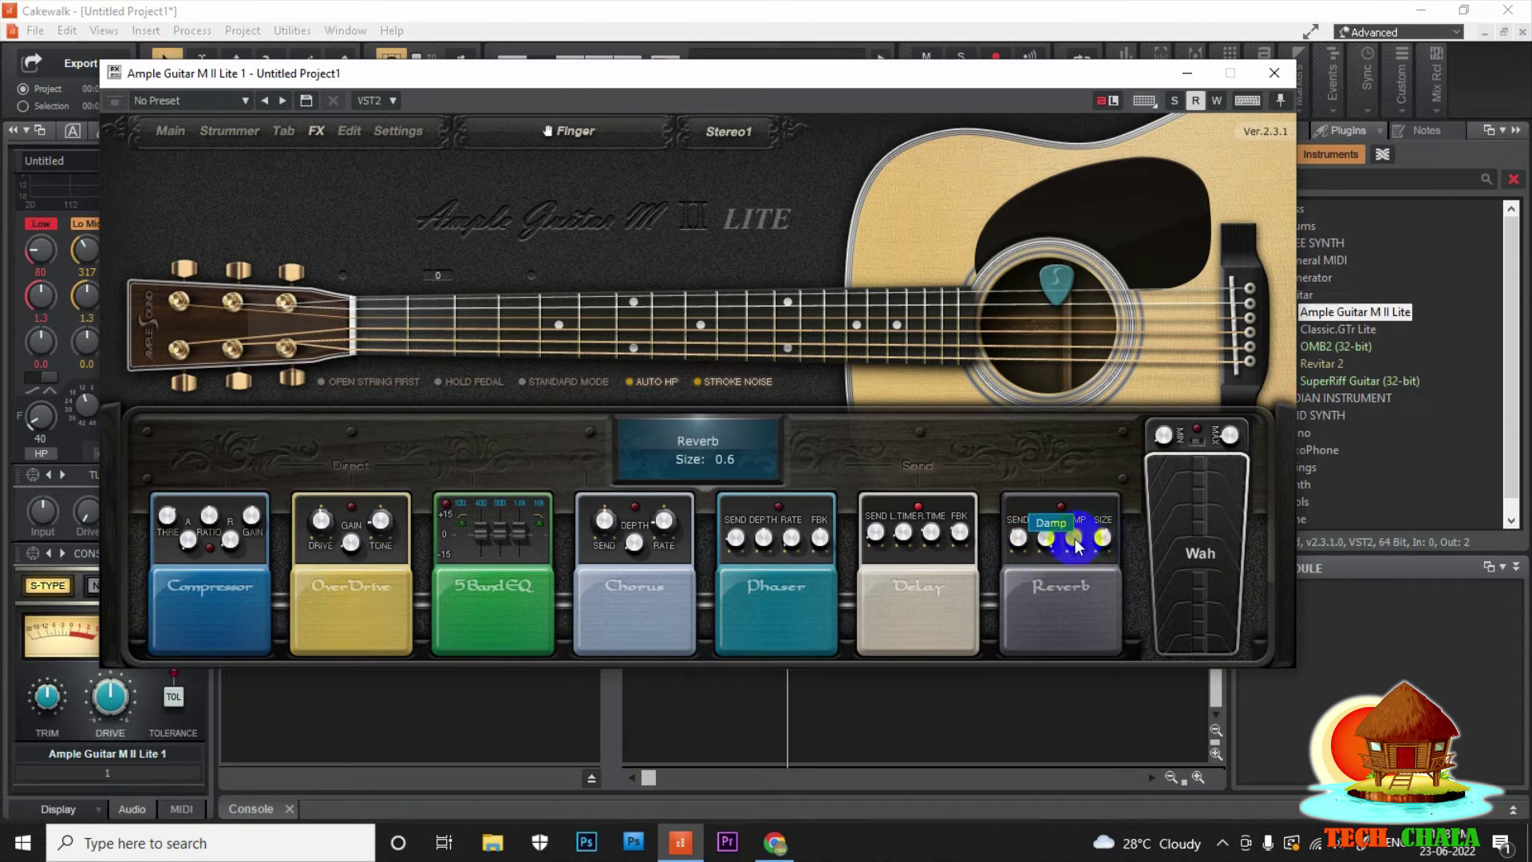
pyautogui.click(1074, 543)
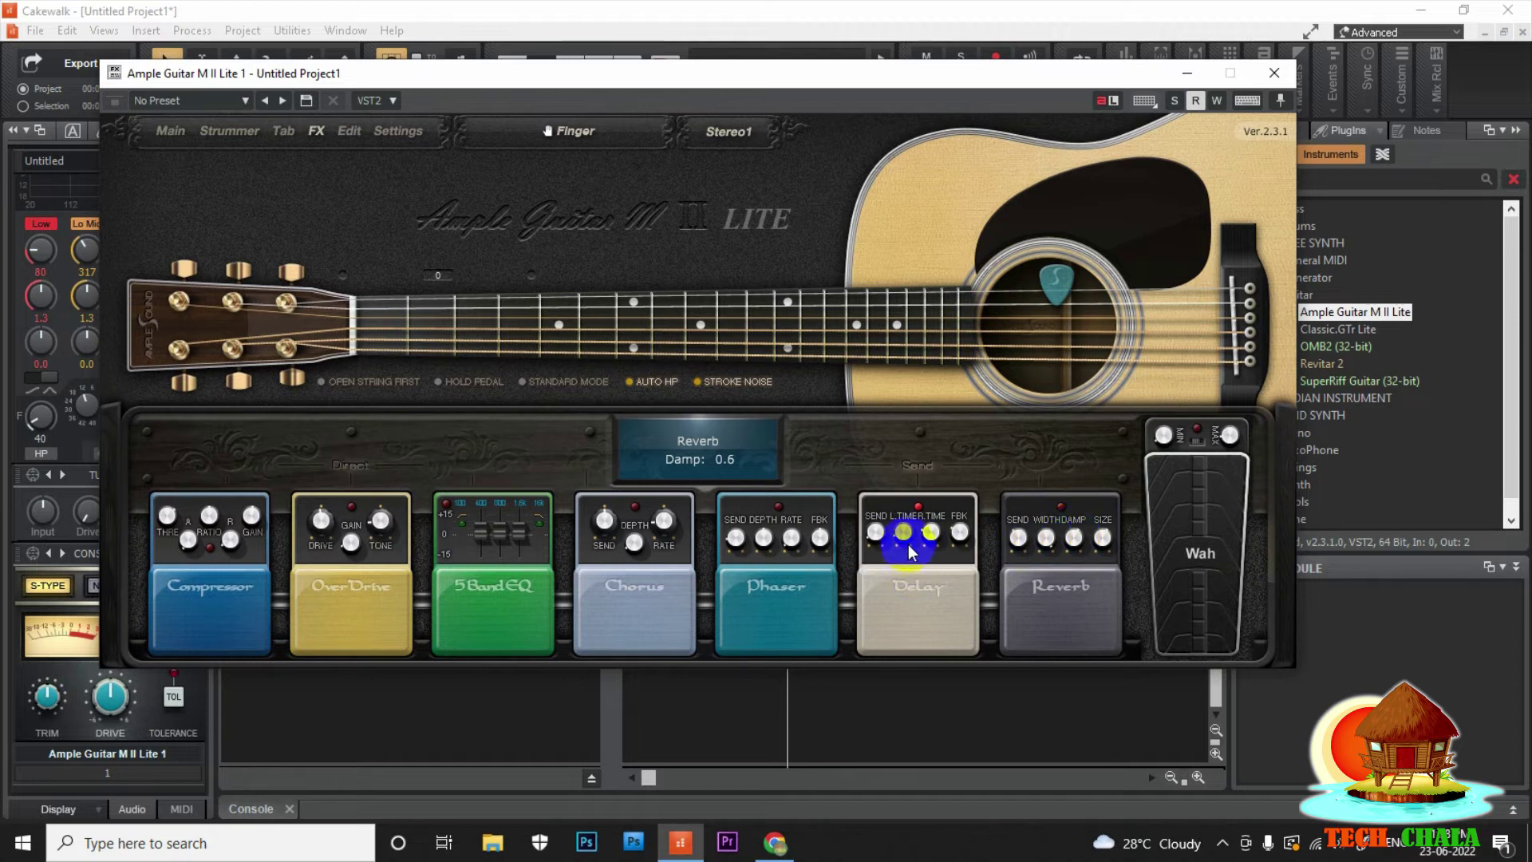
# Set the delay effect's feedback to 0.3 and audition pattern 2 in the strummer
pyautogui.click(962, 535)
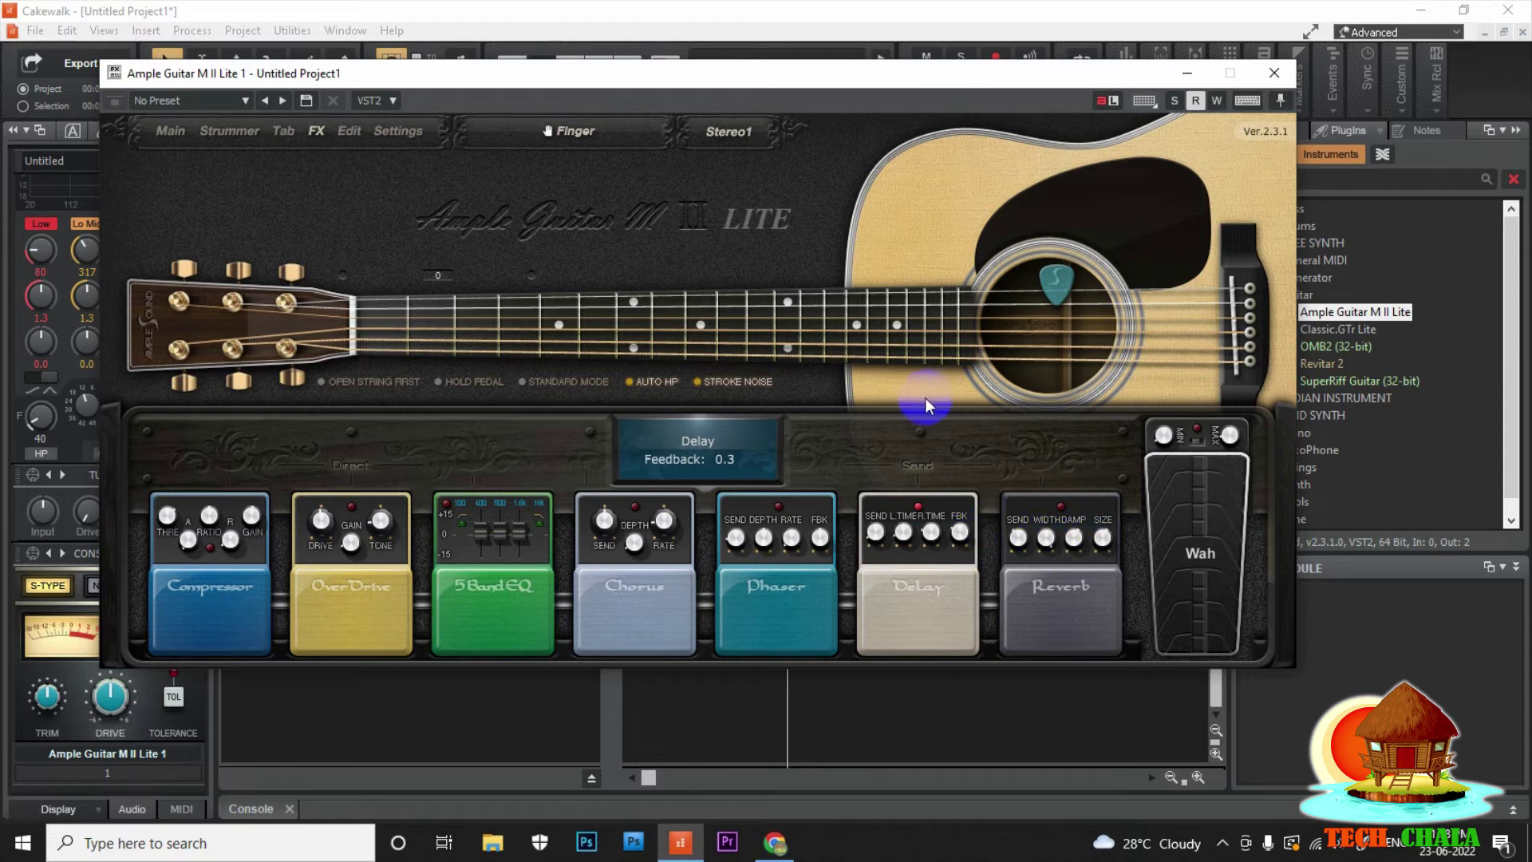
pyautogui.click(237, 134)
pyautogui.click(1118, 555)
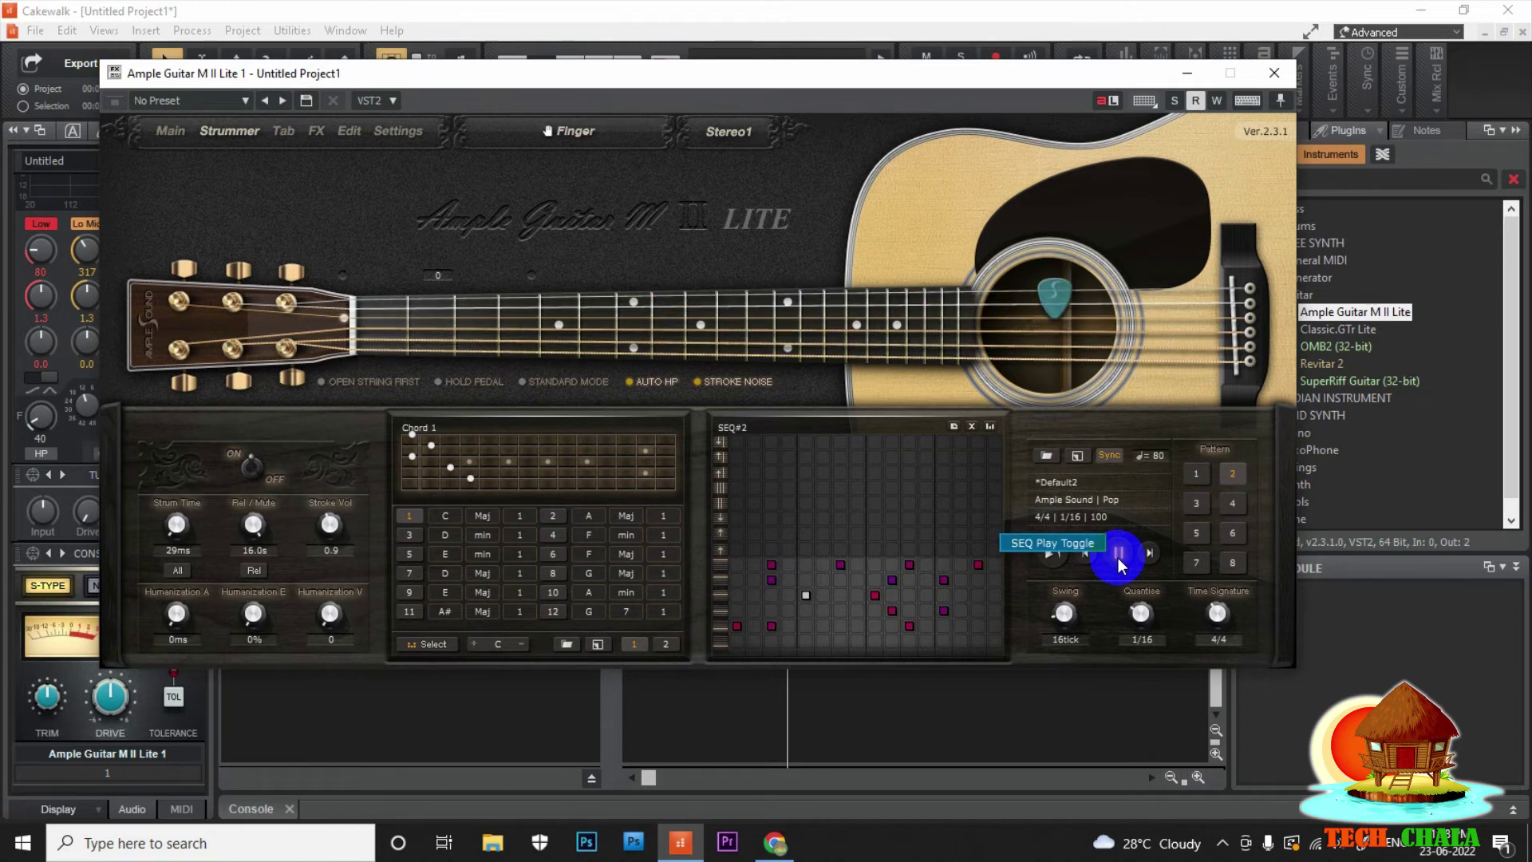
# Raise the delay effect's right time and set its feedback to 0.4
pyautogui.click(290, 137)
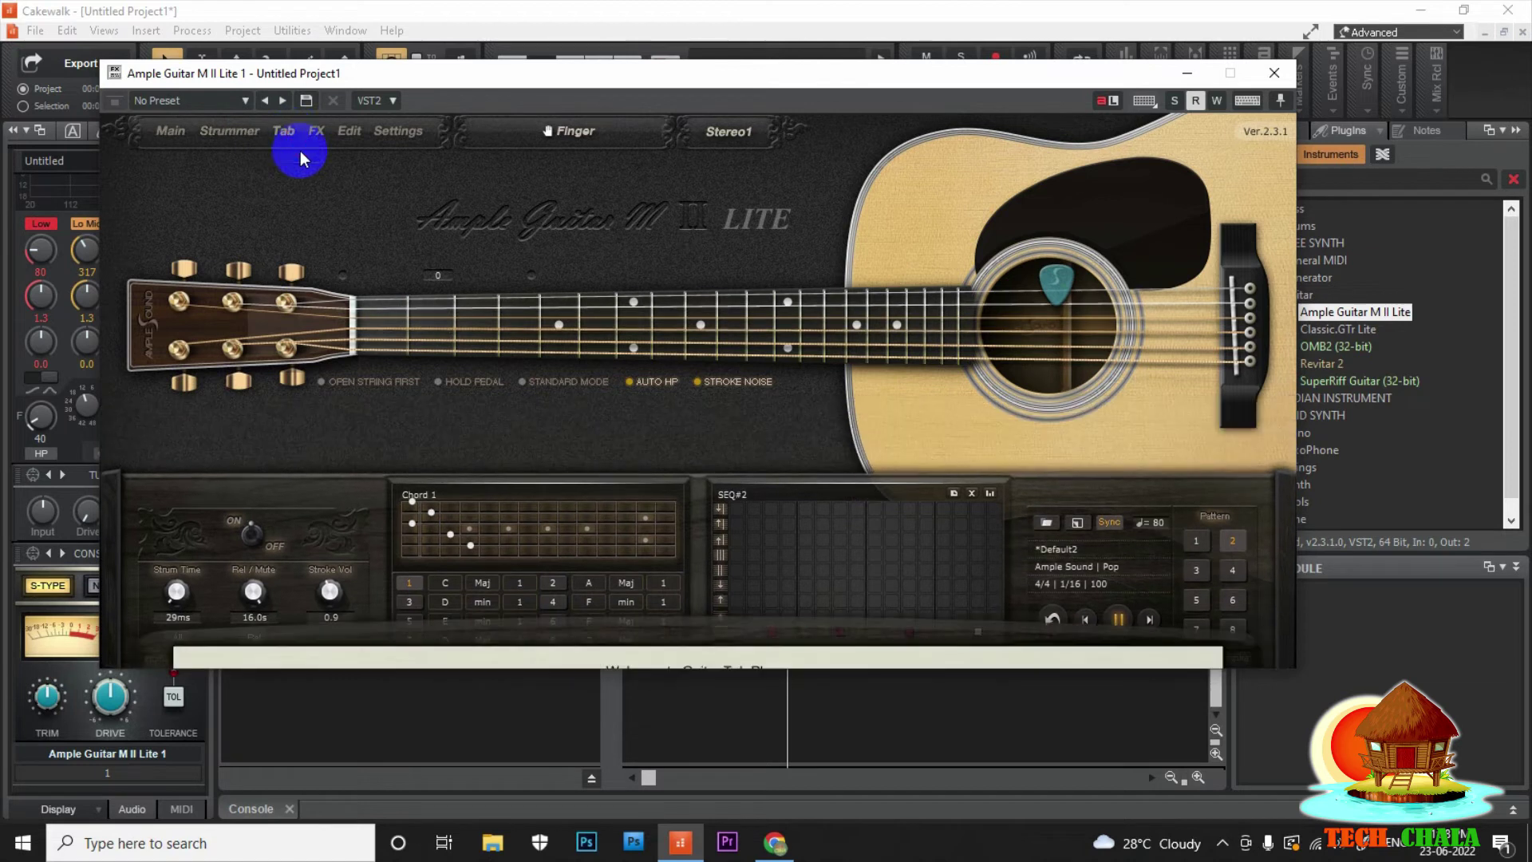
pyautogui.click(317, 136)
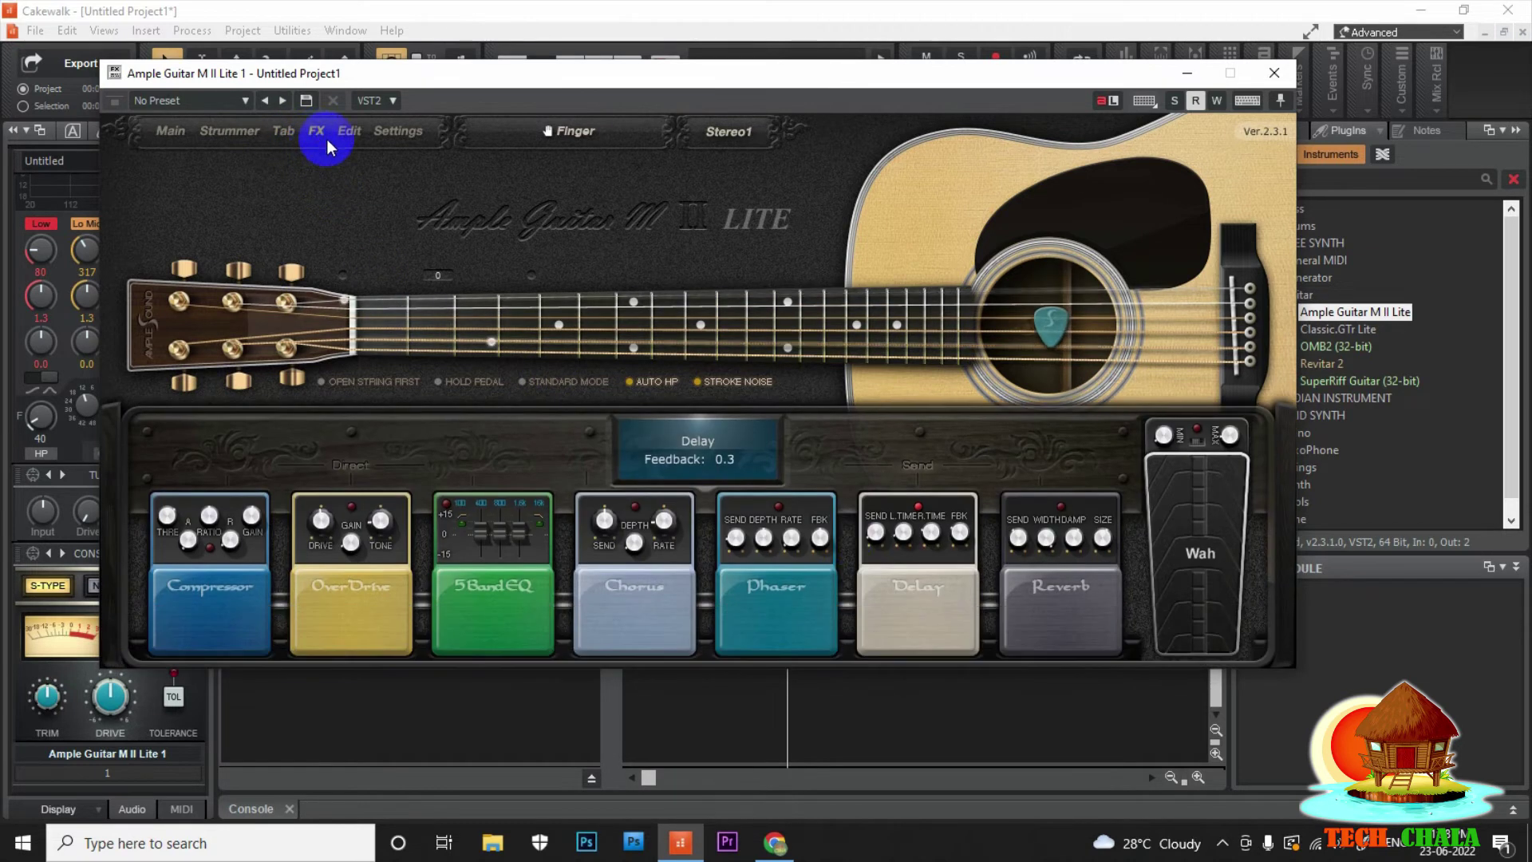
pyautogui.click(934, 525)
pyautogui.moveTo(934, 525); pyautogui.dragTo(934, 519)
pyautogui.click(960, 533)
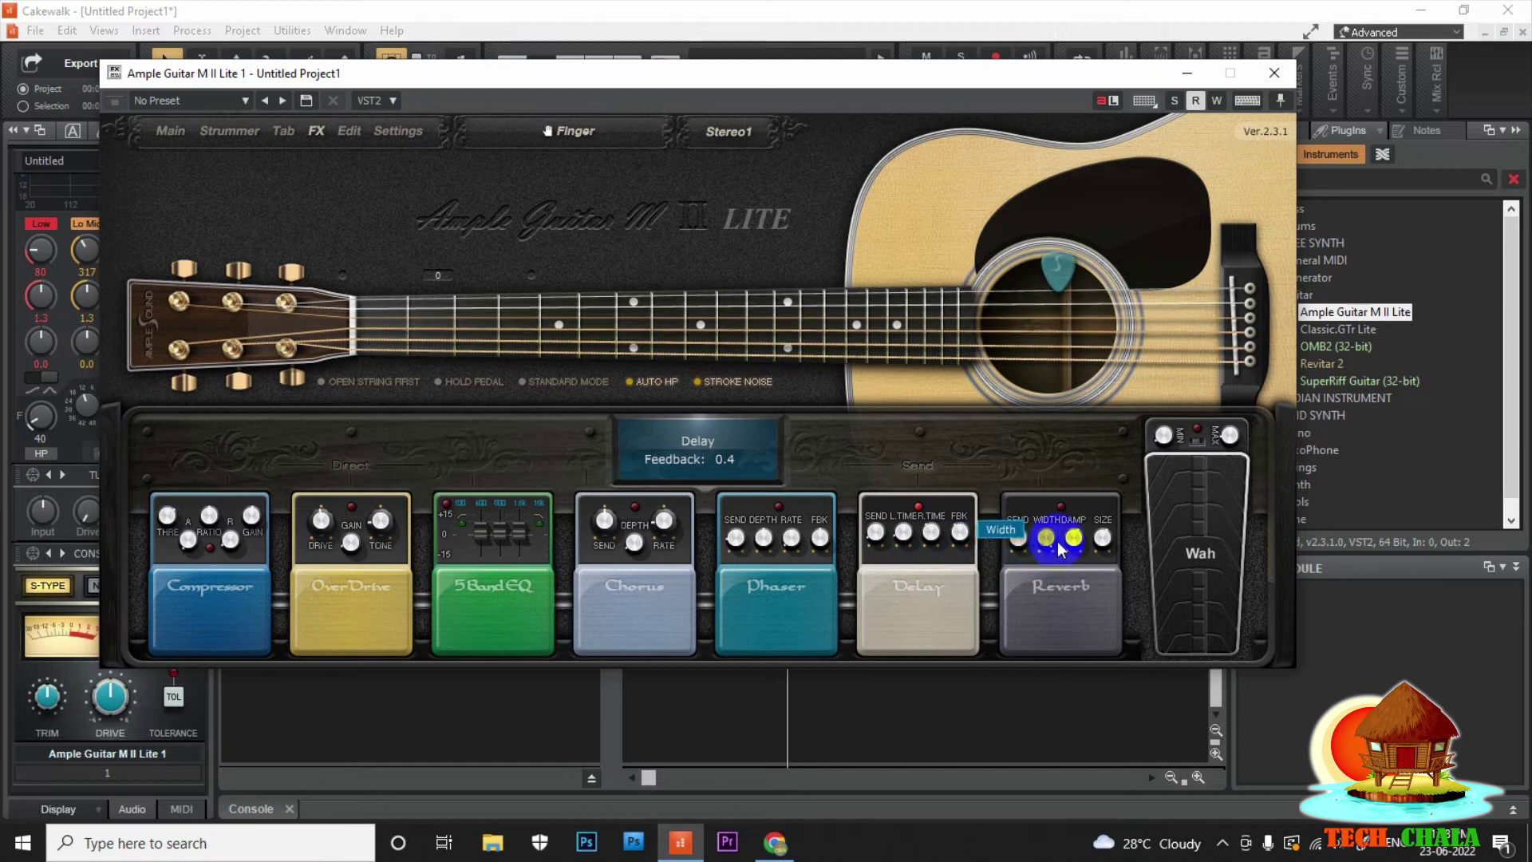
# Set the reverb send to 0.2 and check pattern 2's playback in the strummer
pyautogui.moveTo(1024, 543)
pyautogui.mouseDown()
pyautogui.moveTo(1021, 560)
pyautogui.moveTo(1023, 508)
pyautogui.moveTo(1023, 554)
pyautogui.mouseUp()
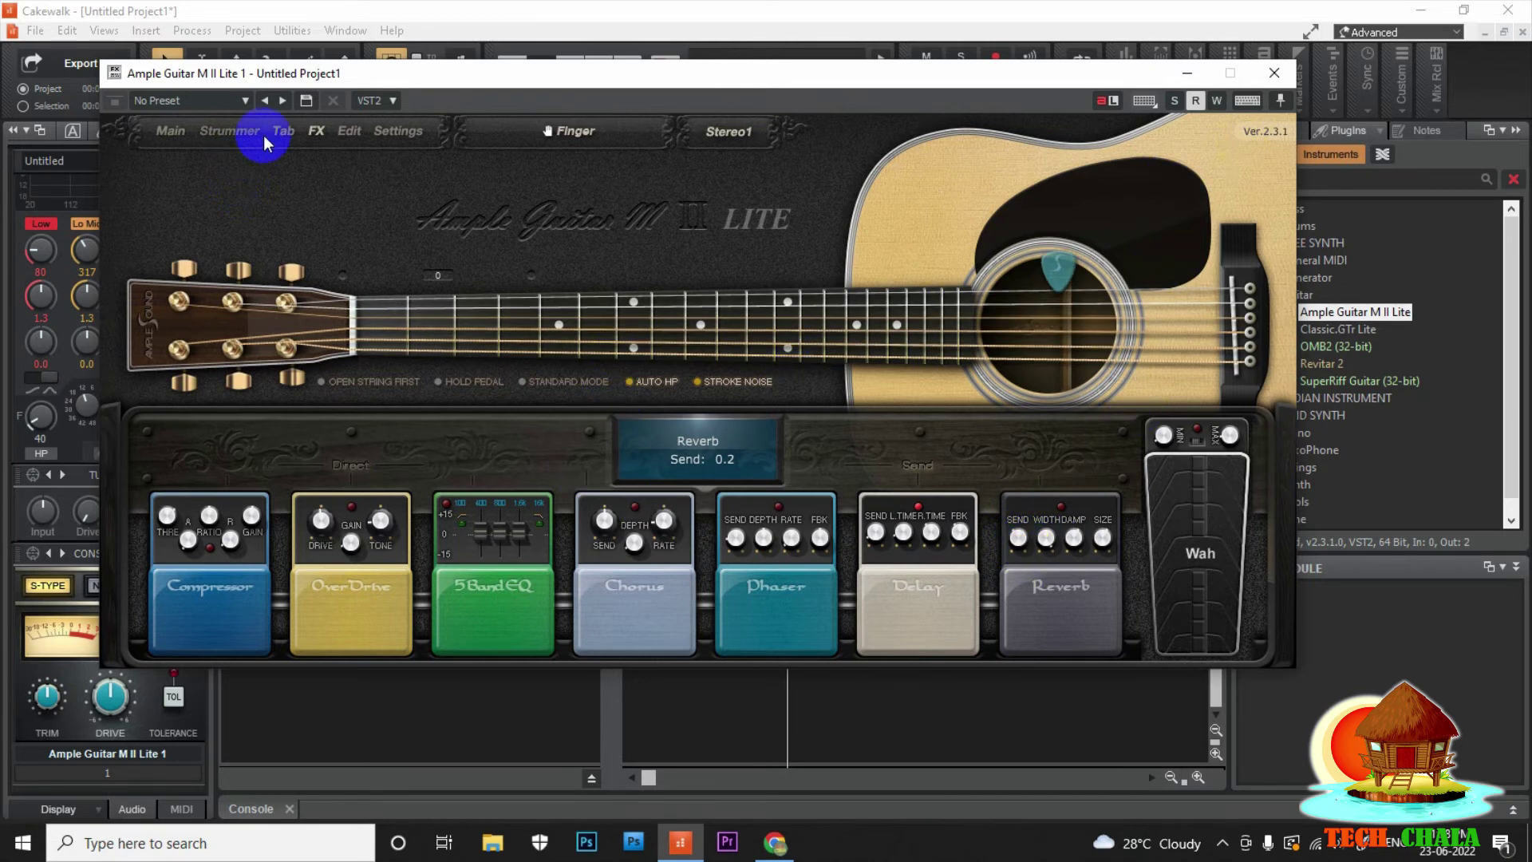
pyautogui.click(237, 129)
pyautogui.click(1117, 552)
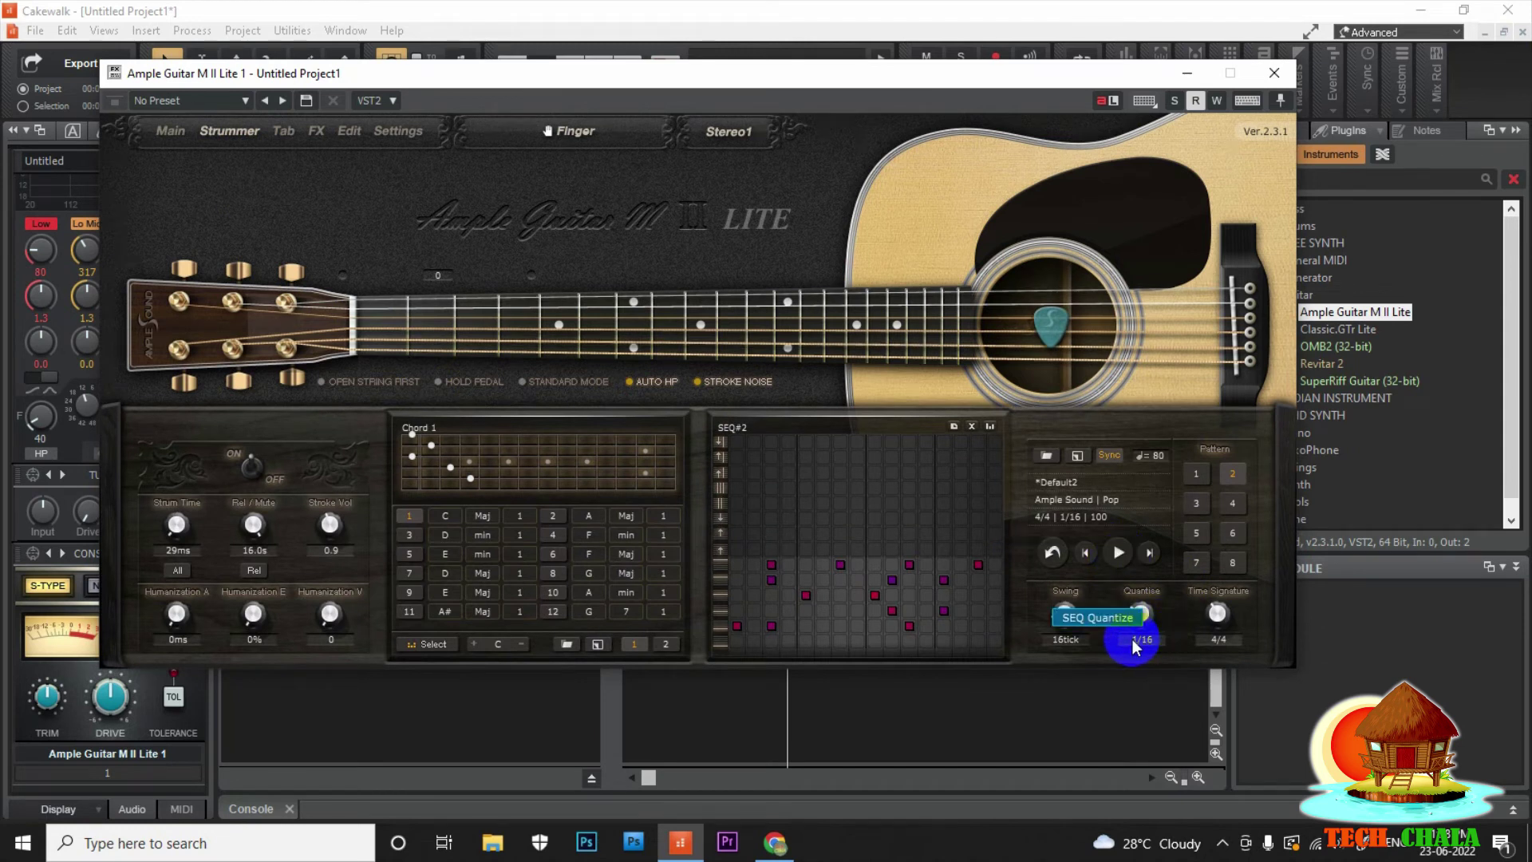
# Close the guitar plugin window, and enlarge the guitar track with the playhead at the project start
pyautogui.click(1273, 72)
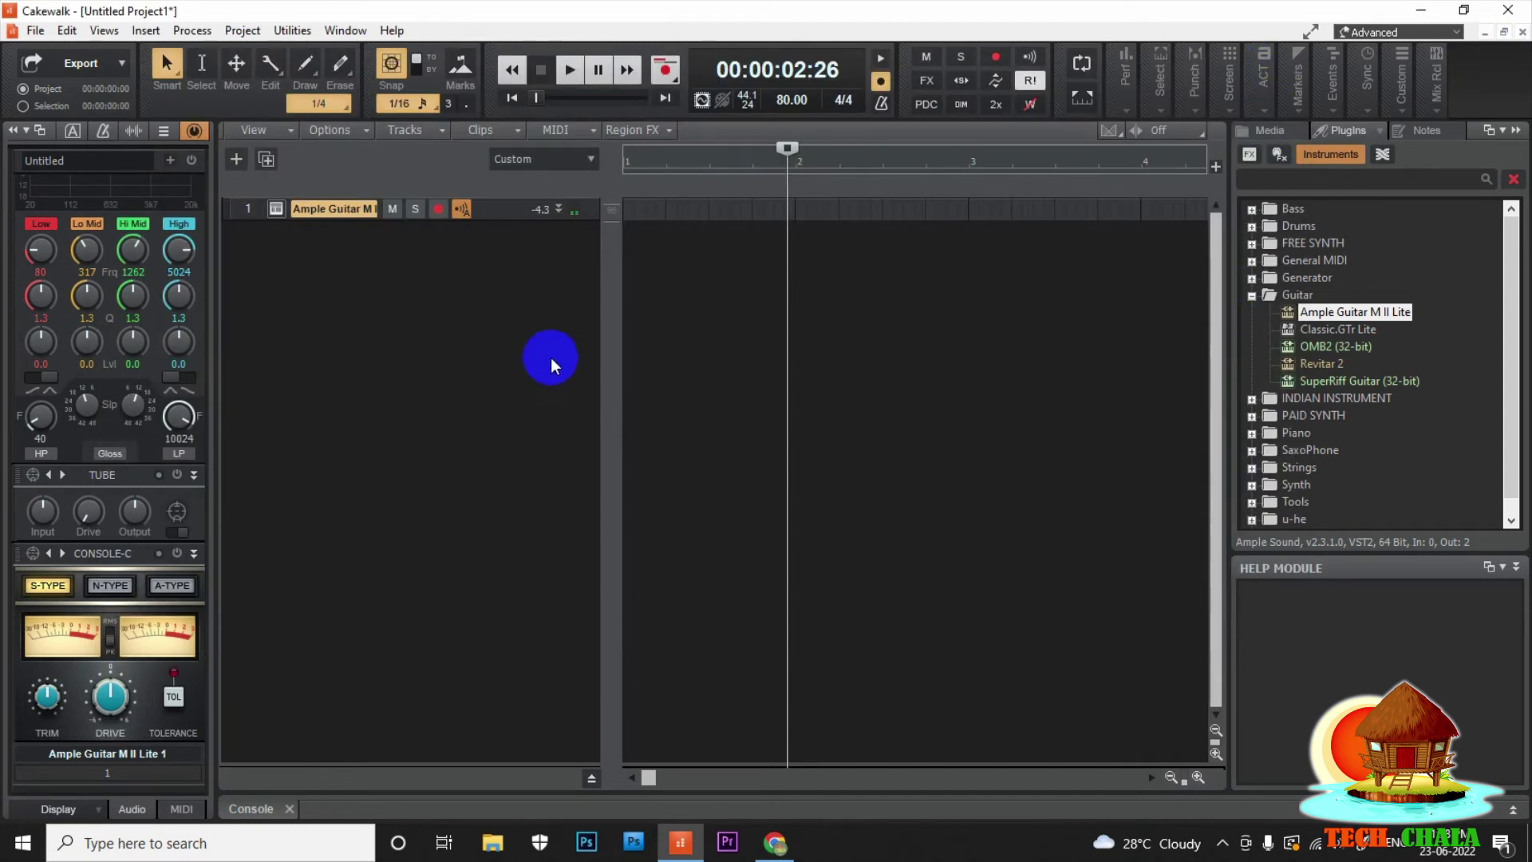
pyautogui.moveTo(591, 219); pyautogui.dragTo(600, 411)
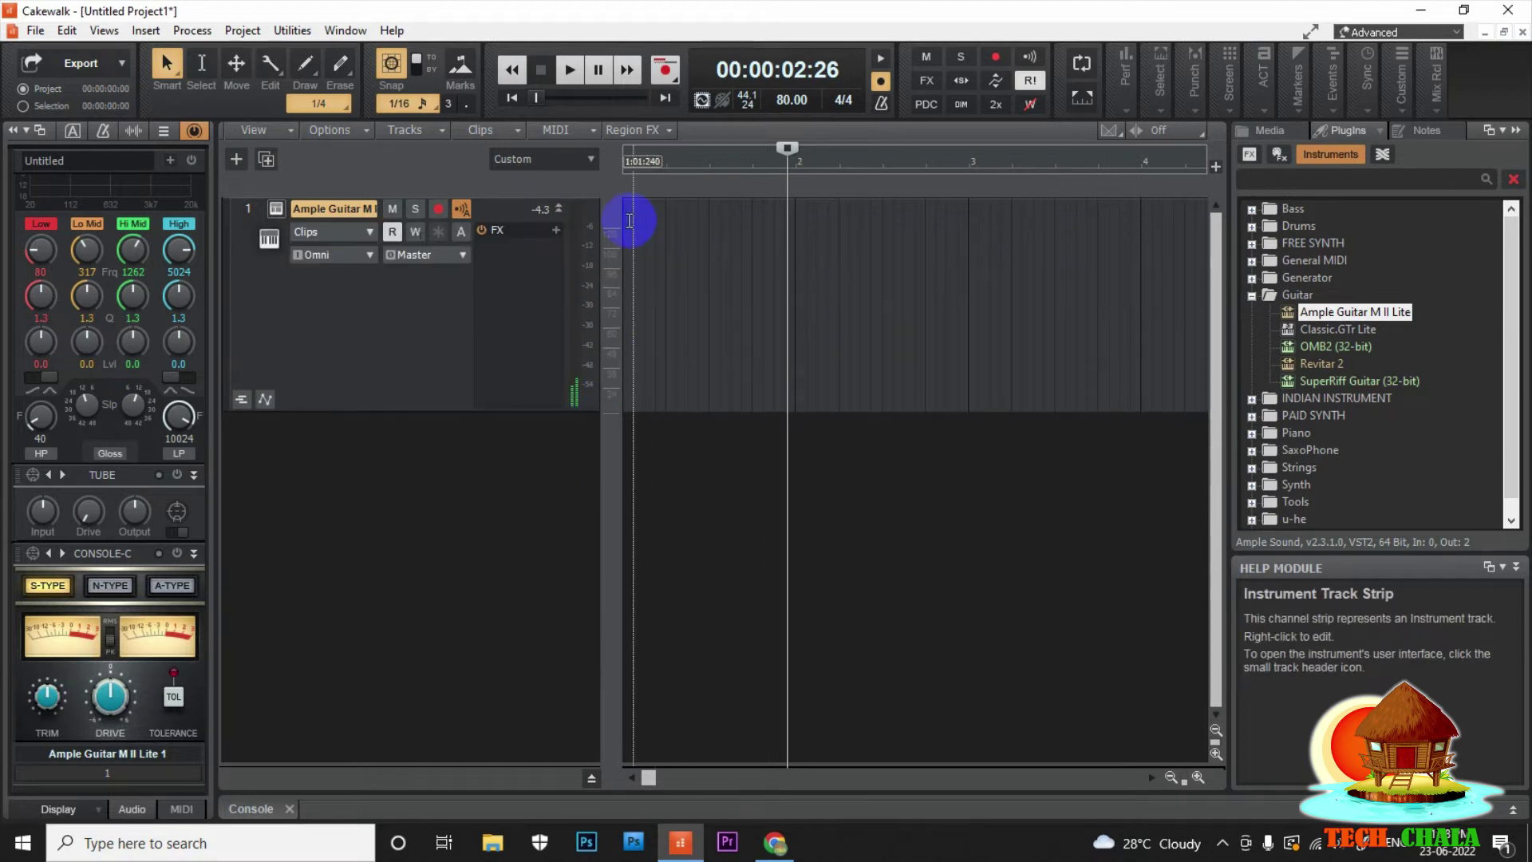
pyautogui.click(627, 217)
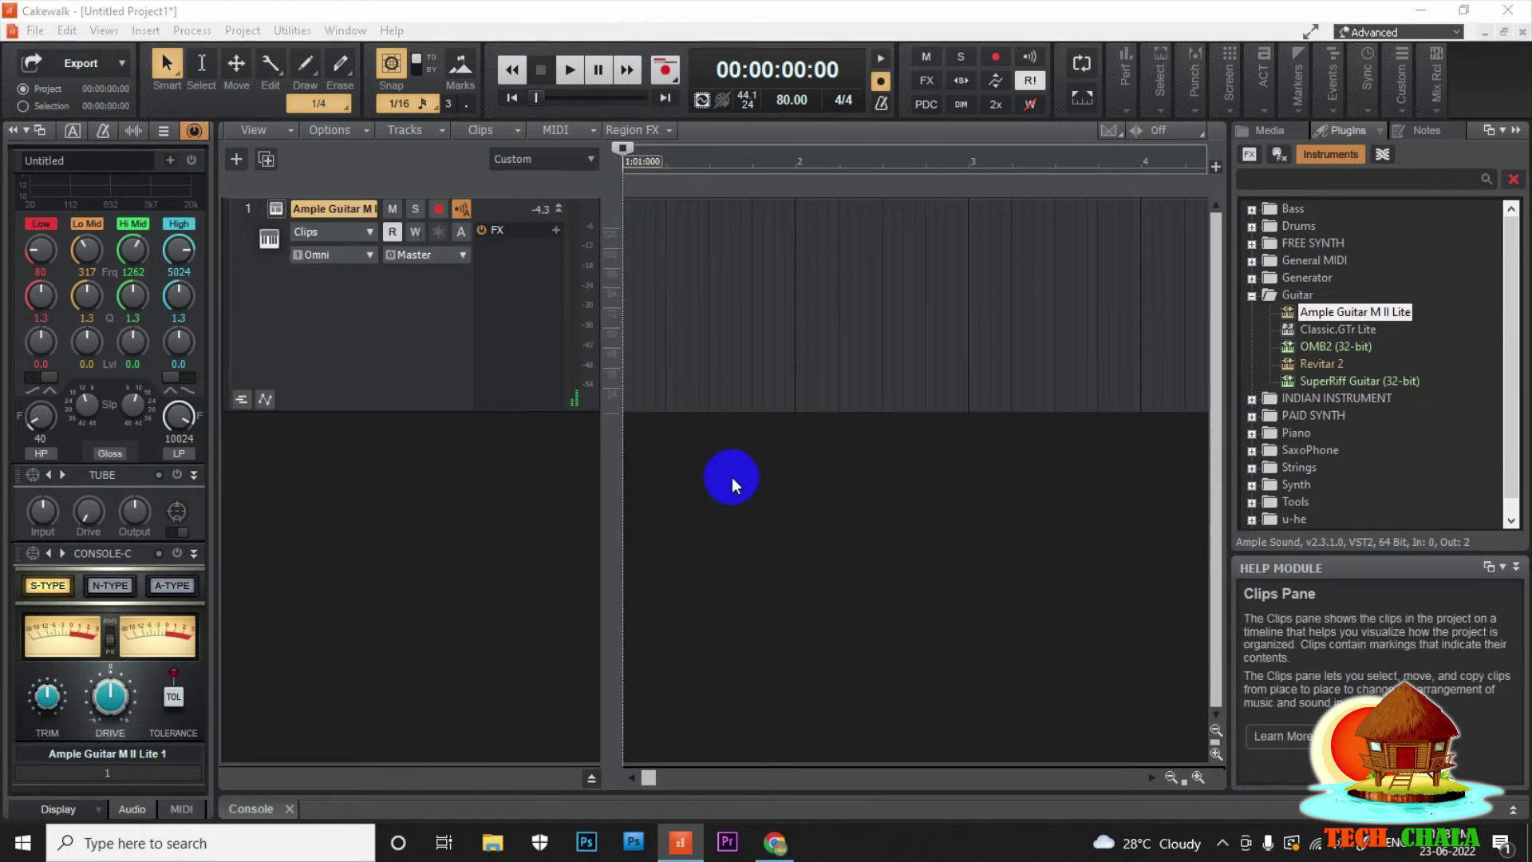
# Open the guitar track's Piano Roll and maximize it
pyautogui.hotkey('alt', '3')
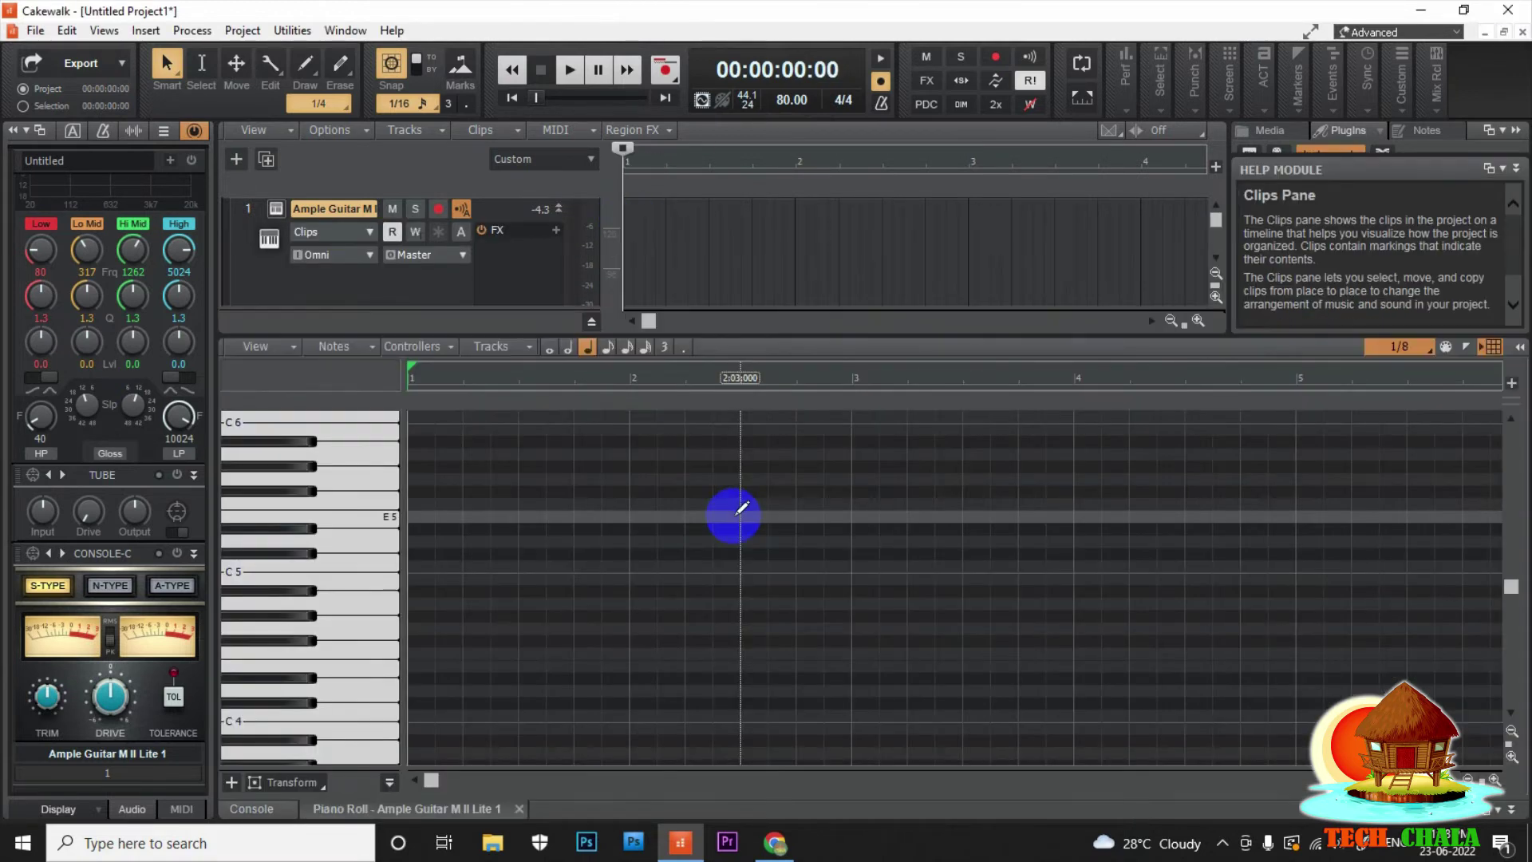
pyautogui.hotkey('shift', 'd')
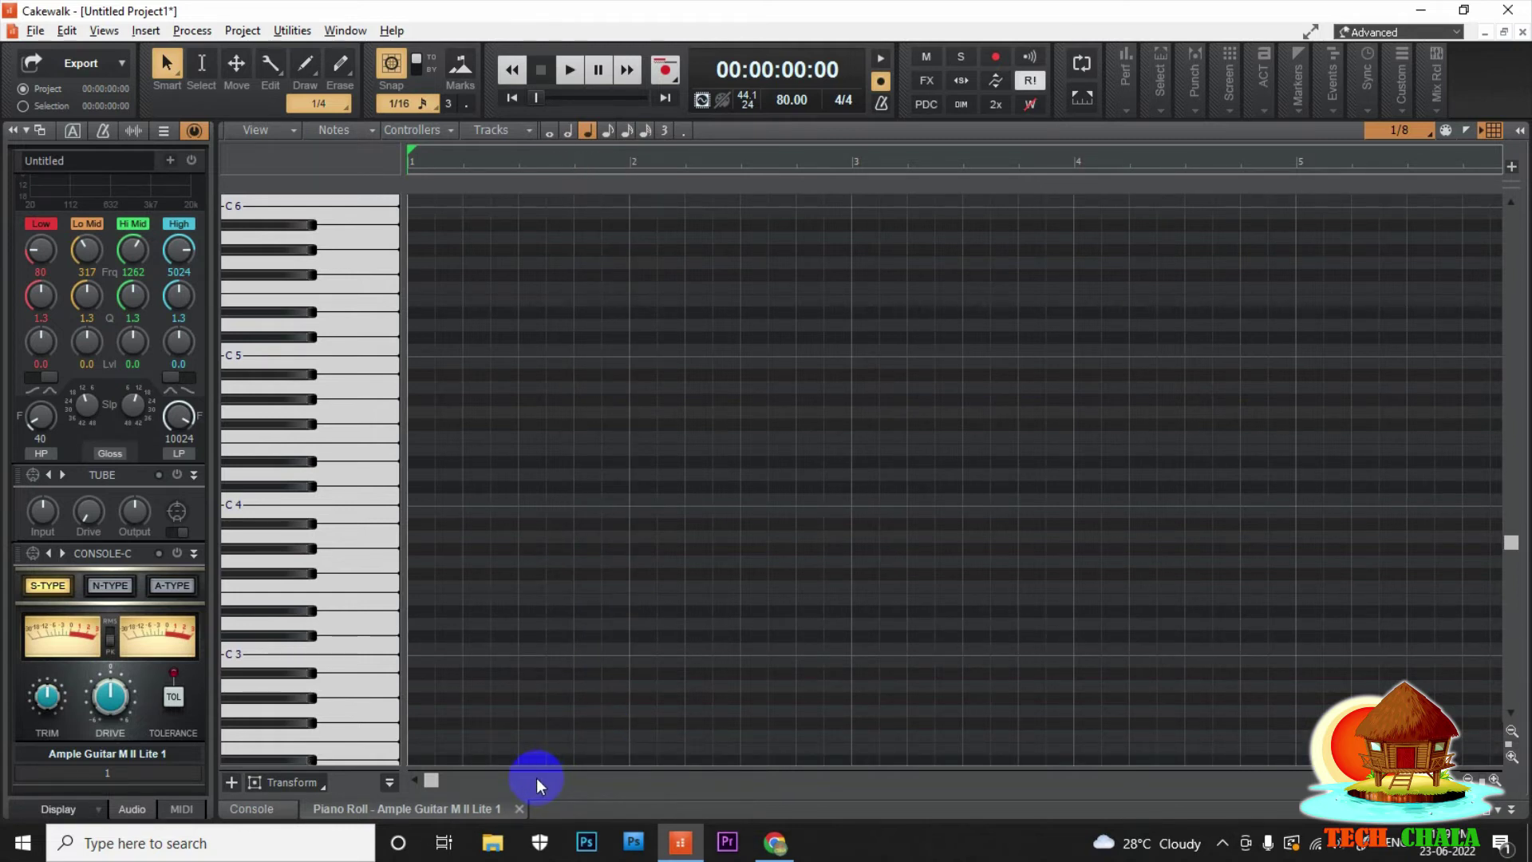
# Open the guitar plugin, check which notes switch the strummer patterns, and close it
pyautogui.press('d')
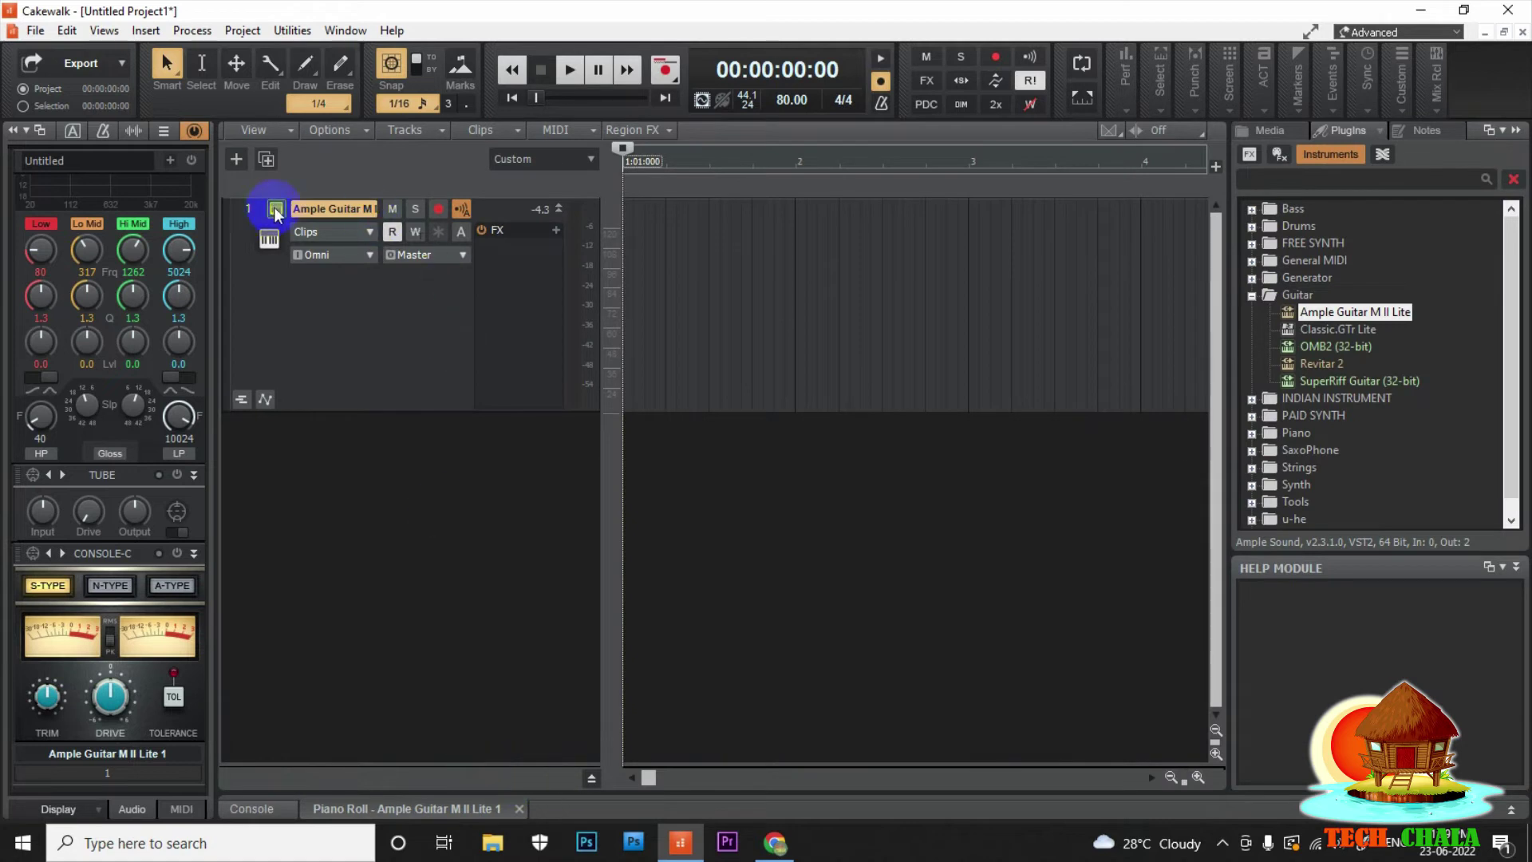
pyautogui.click(275, 209)
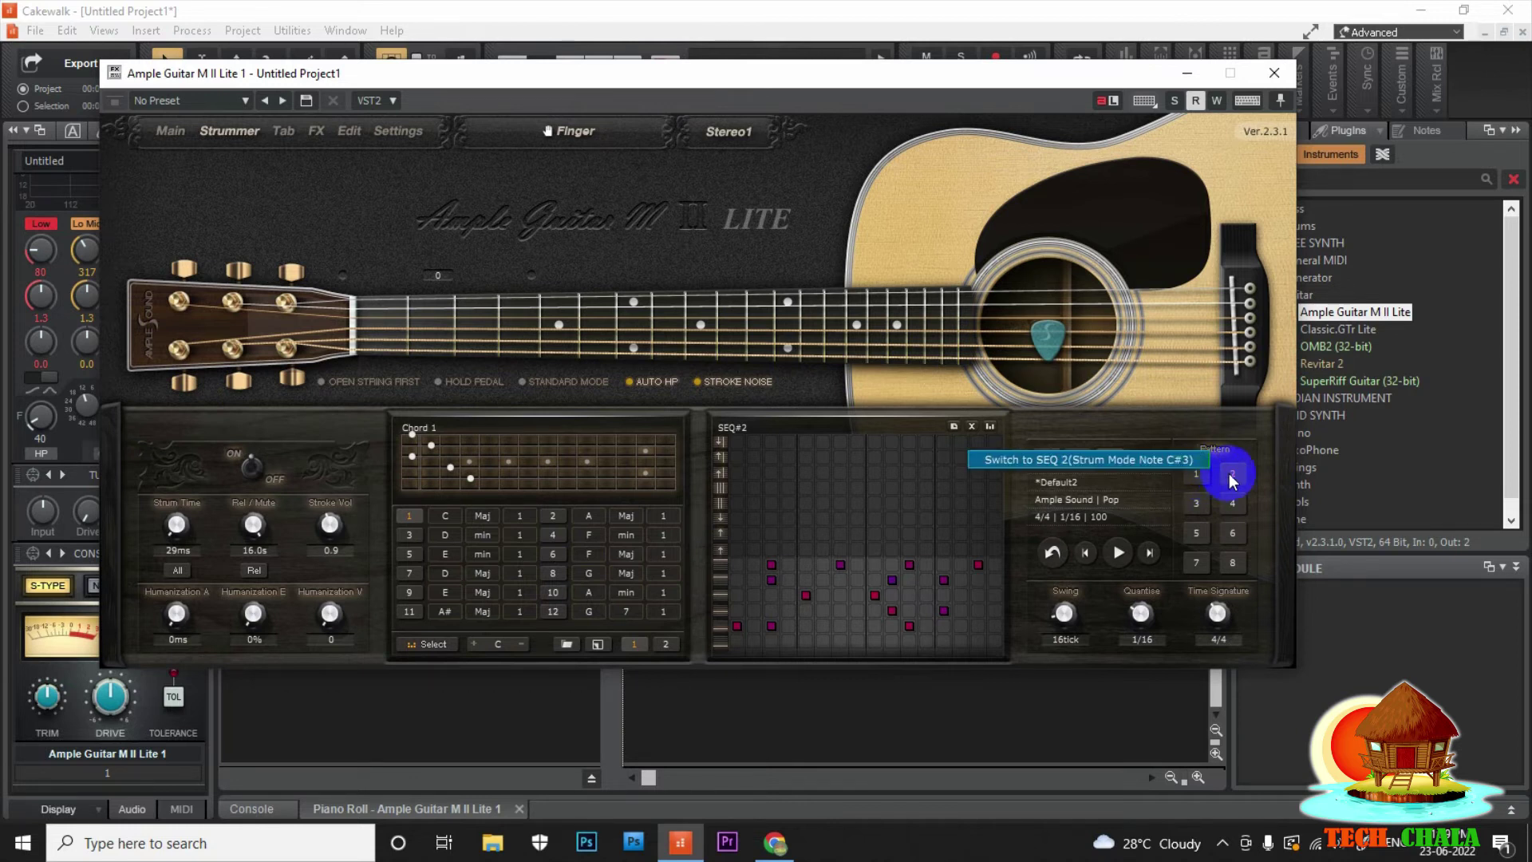
pyautogui.click(1274, 73)
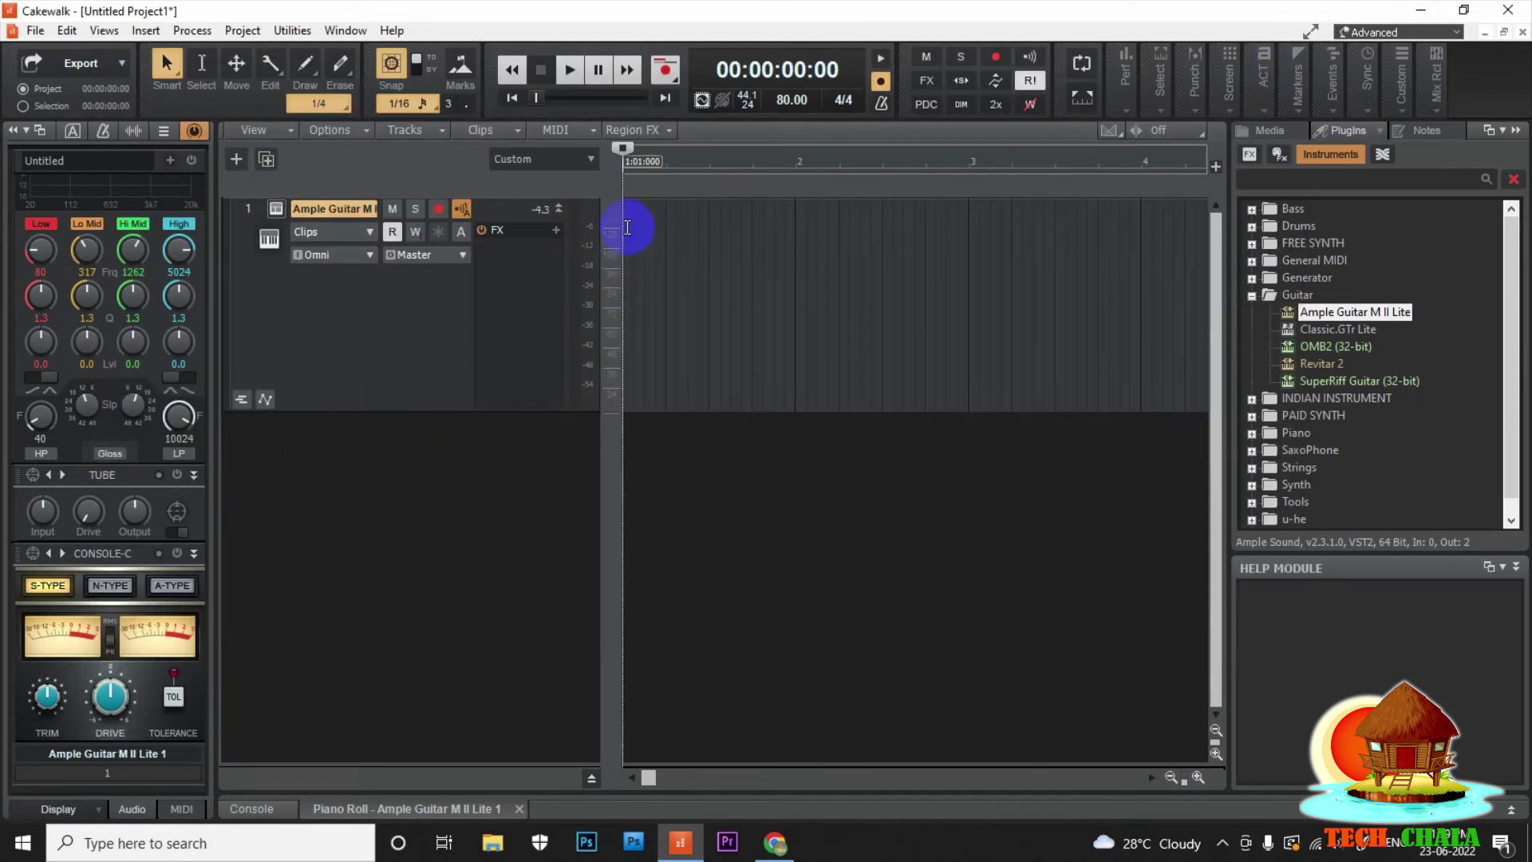
# In the maximized Piano Roll, draw whole notes C3, G3, F3 and C3 in measures 1 to 4
pyautogui.hotkey('alt', '8')
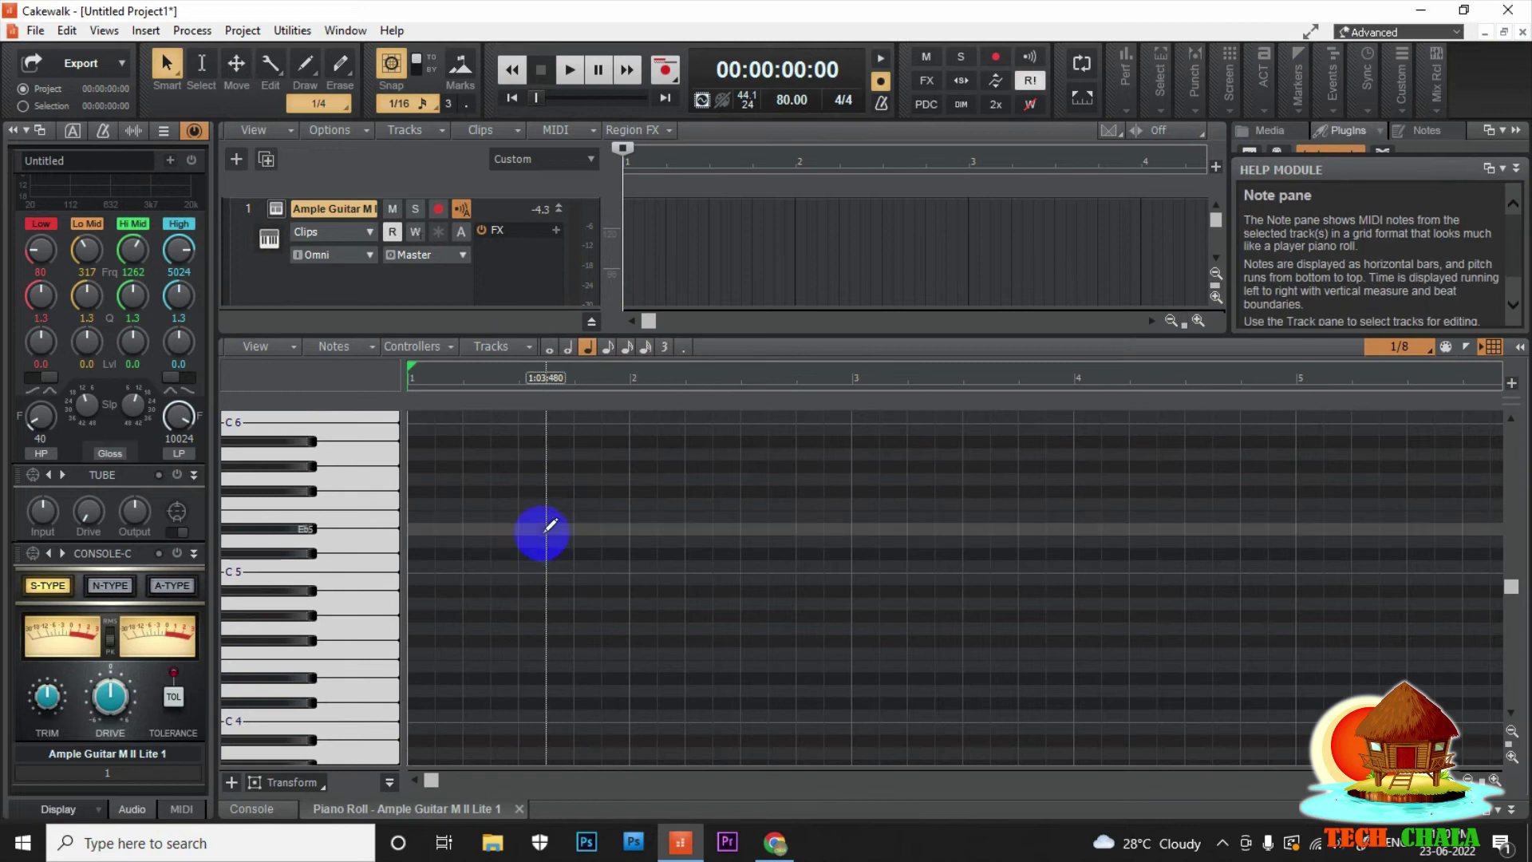
pyautogui.hotkey('ctrl', 'shift', 'd')
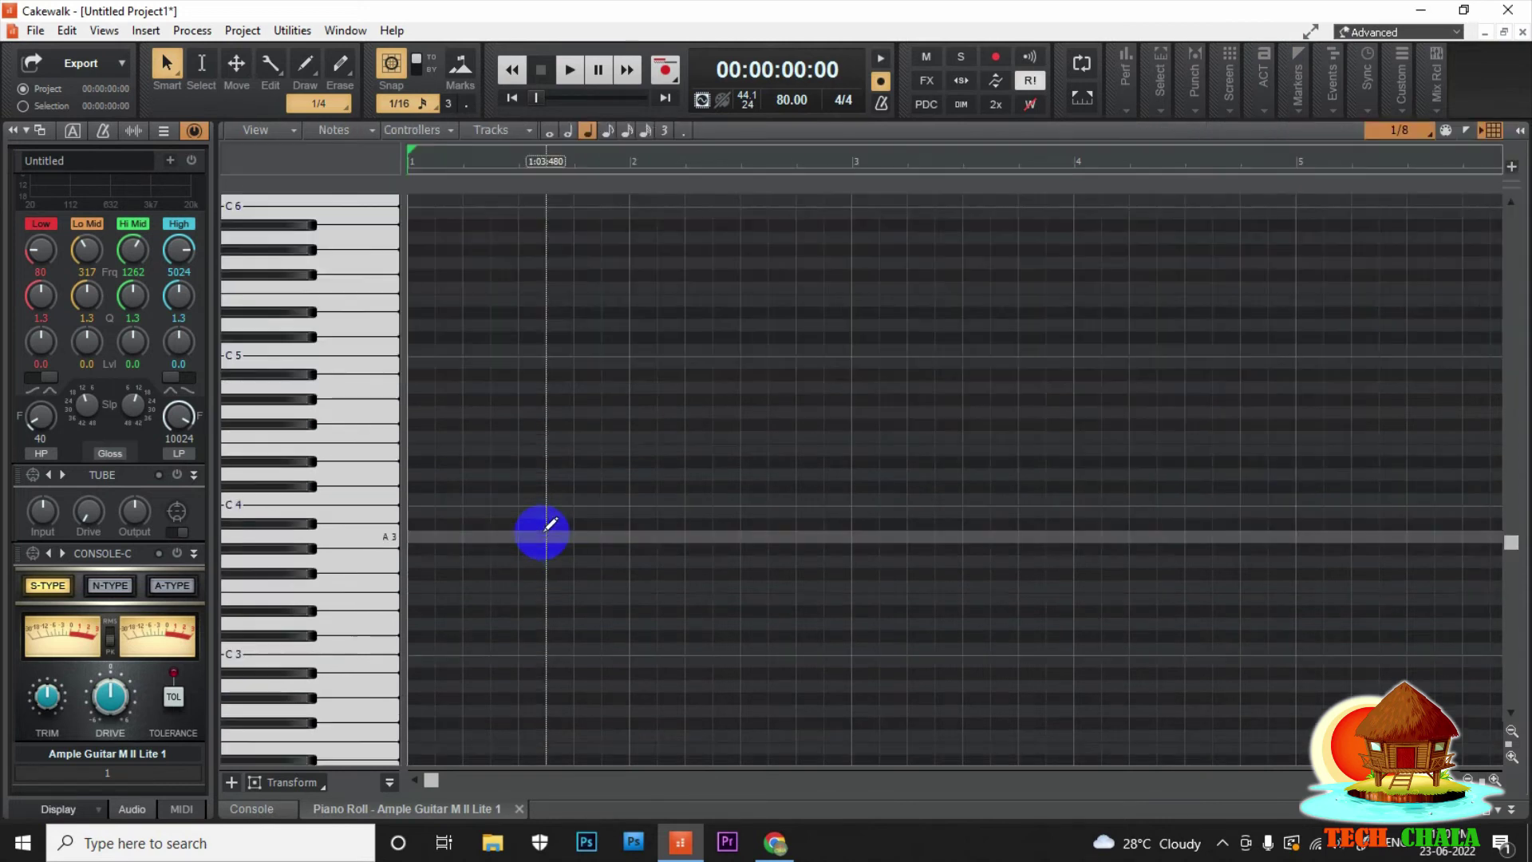
pyautogui.scroll(-1, 474, 549)
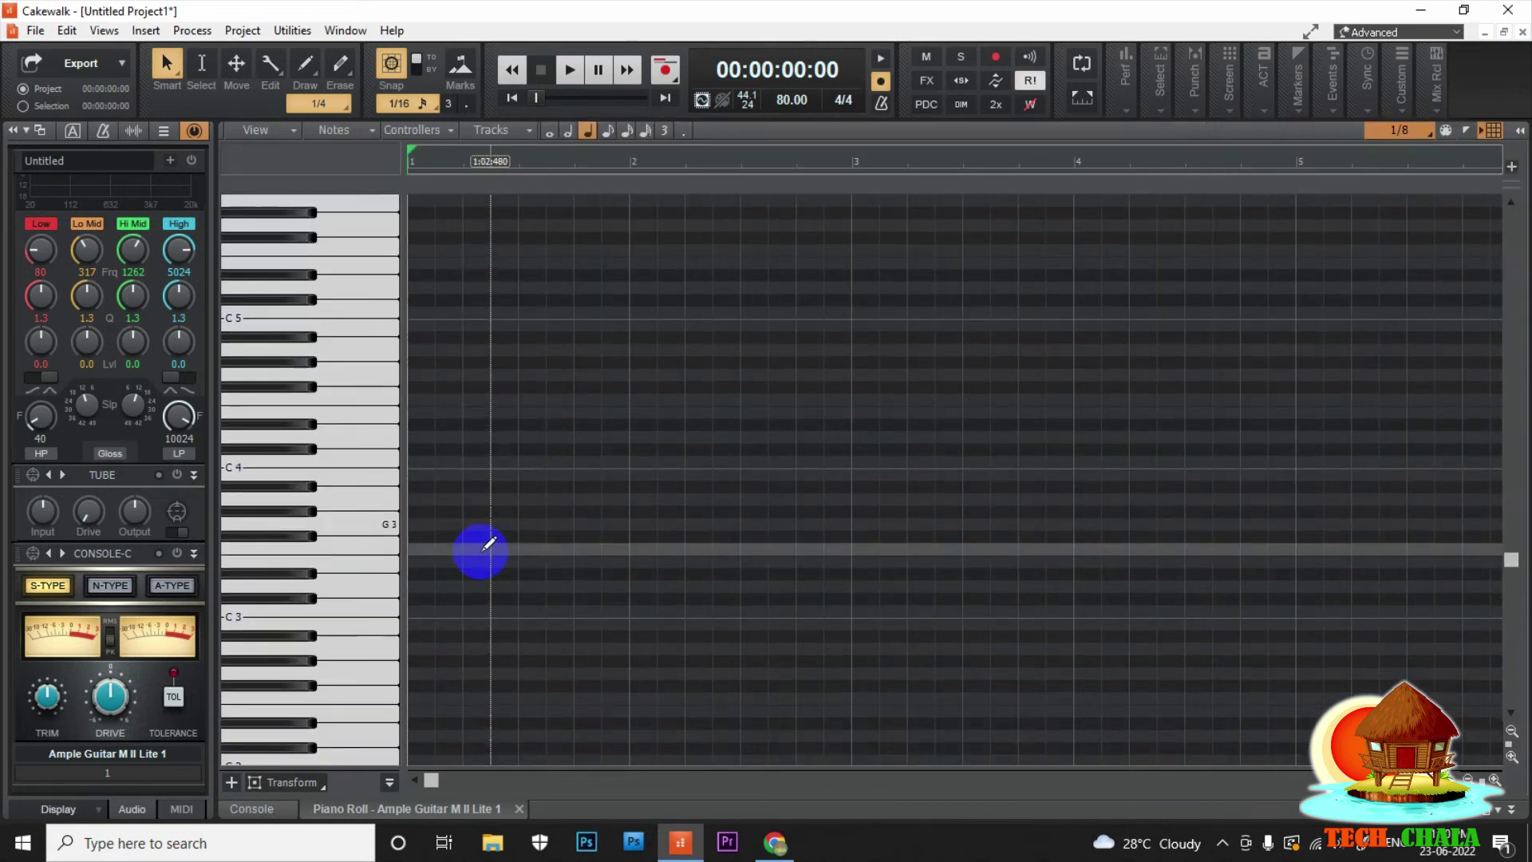
pyautogui.click(415, 610)
pyautogui.moveTo(457, 611); pyautogui.dragTo(627, 606)
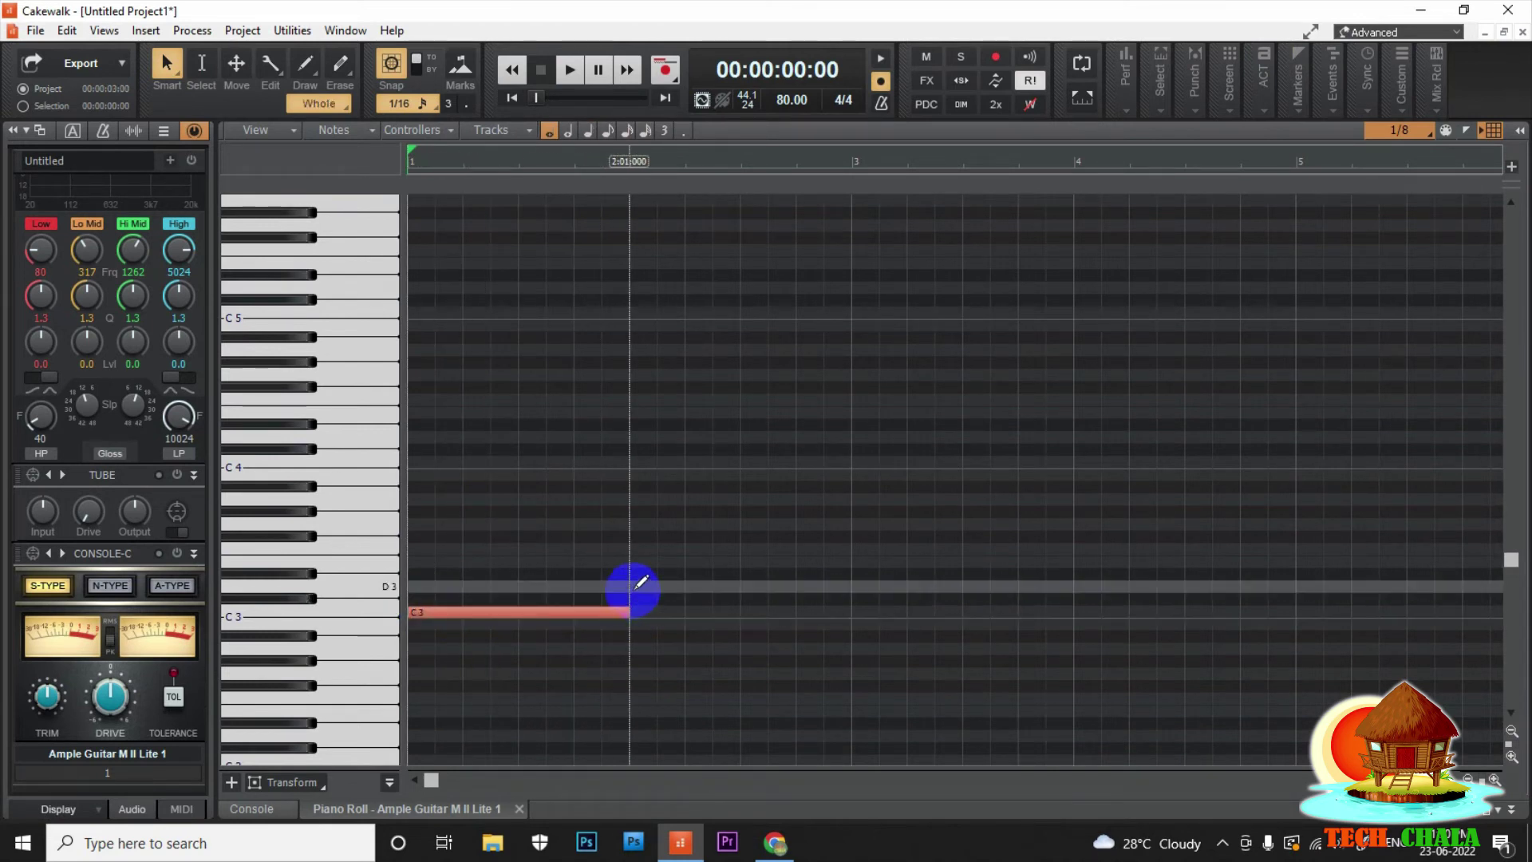
pyautogui.click(630, 524)
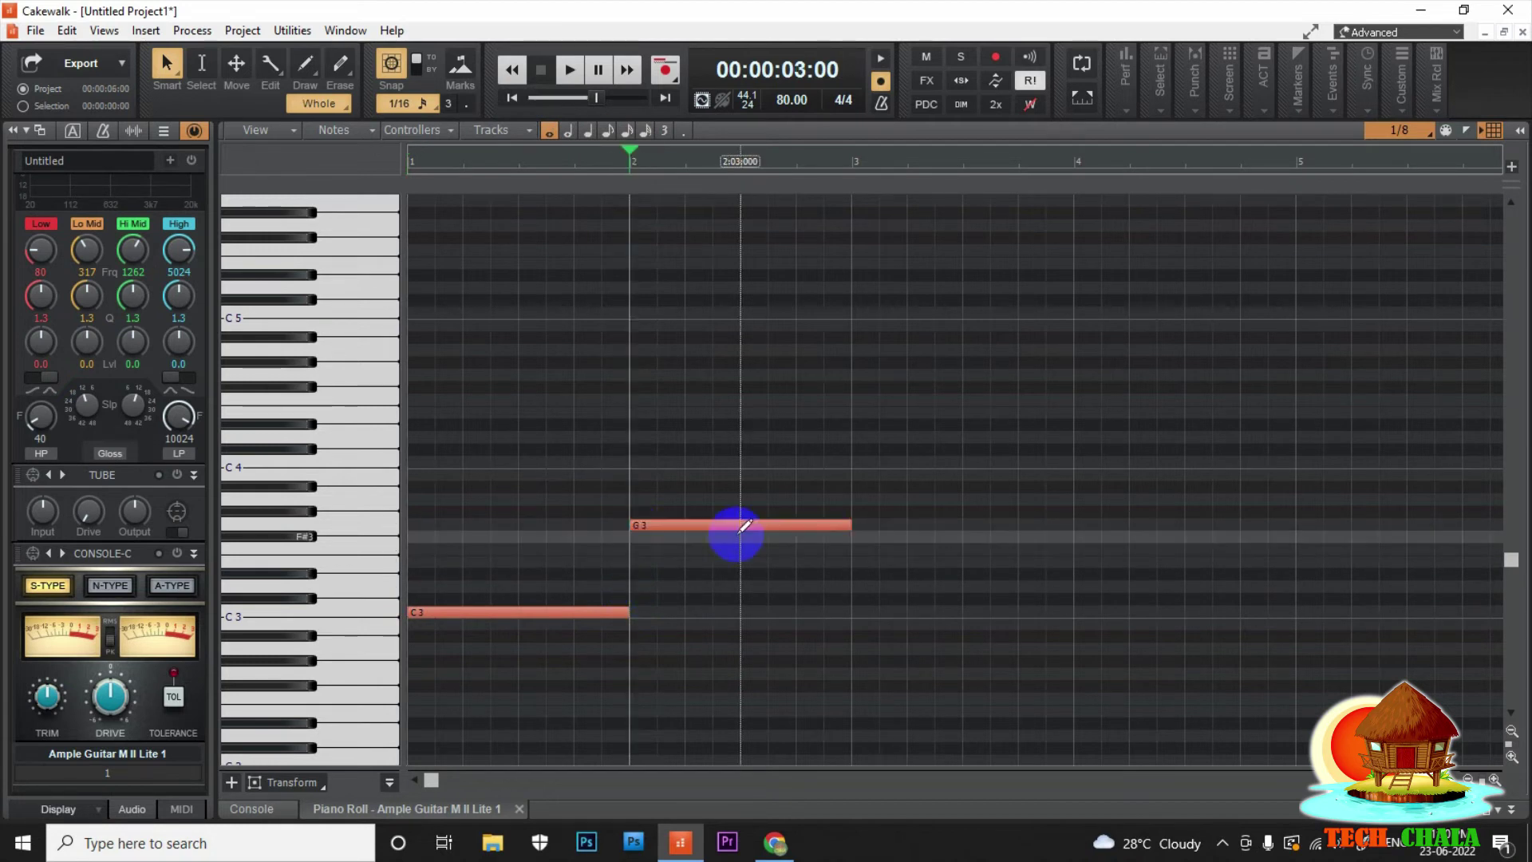
pyautogui.click(853, 549)
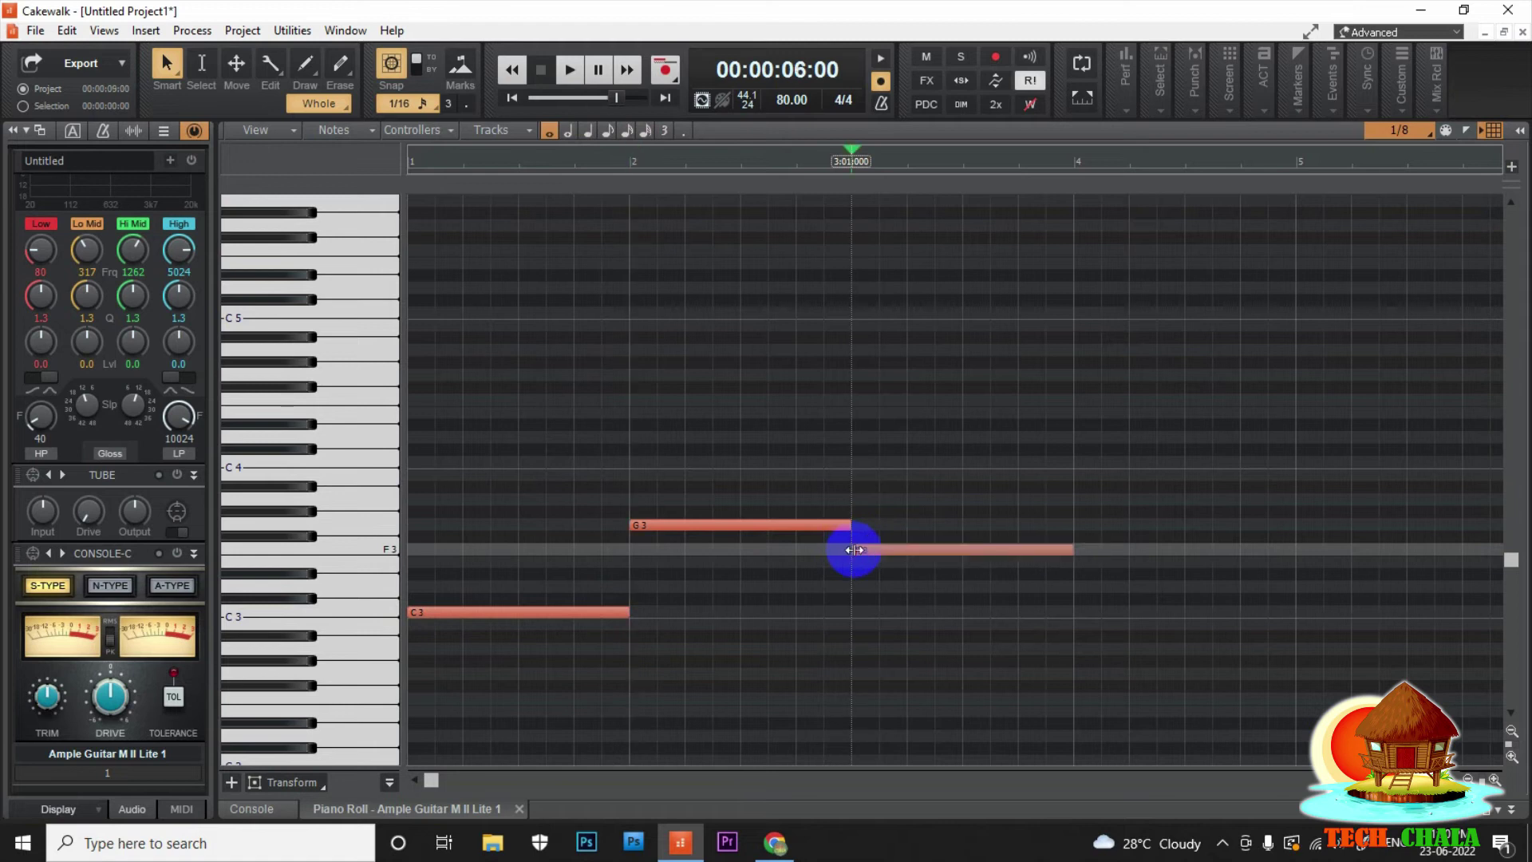
pyautogui.click(1075, 611)
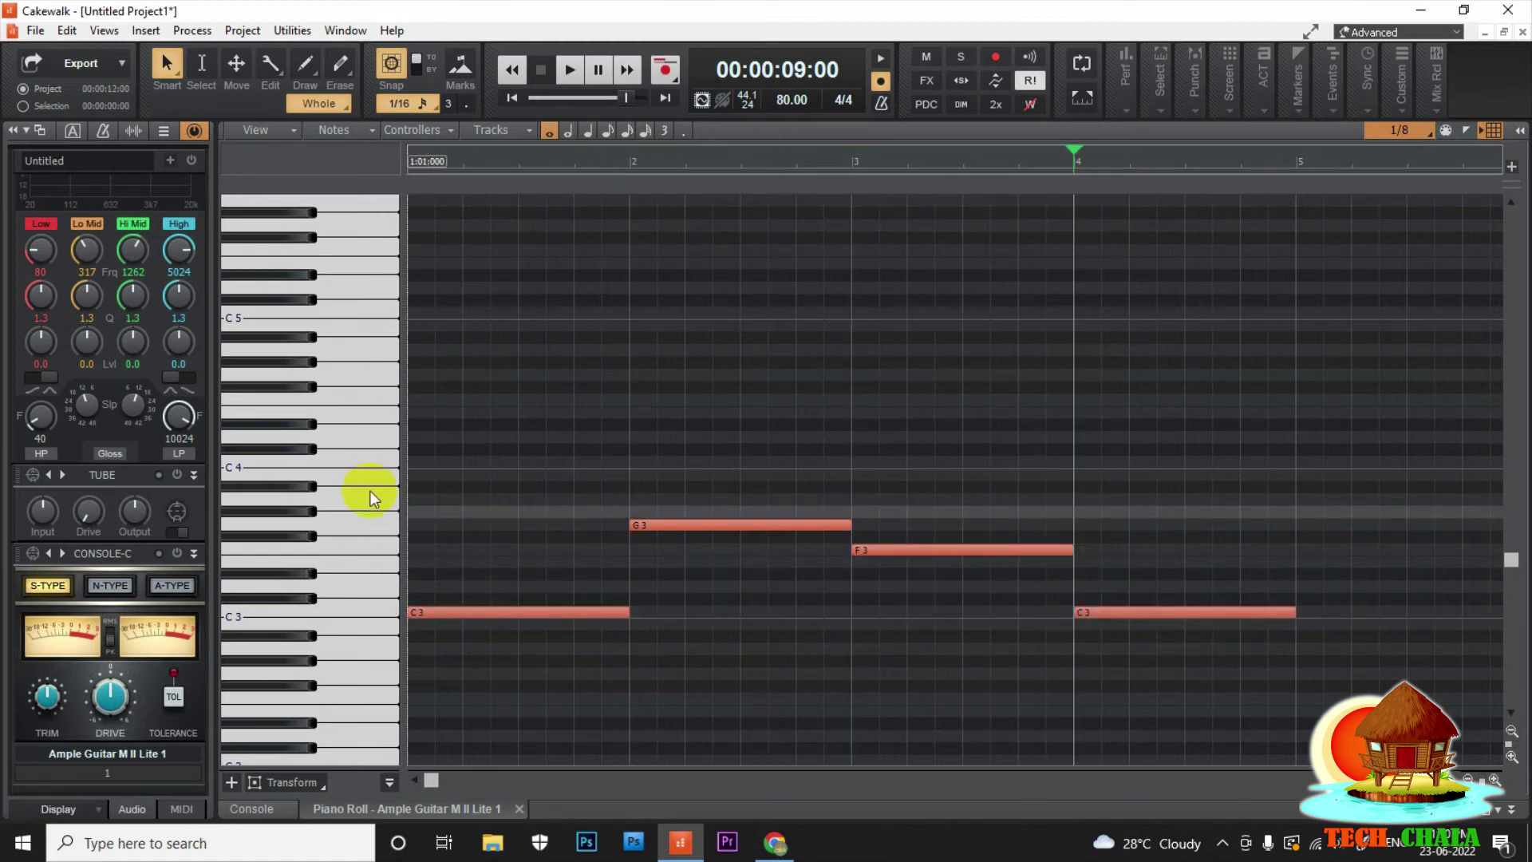
# Add whole notes C5, Db5, C5 and C5 in measures 1 to 4 above the lower notes
pyautogui.scroll(2, 427, 469)
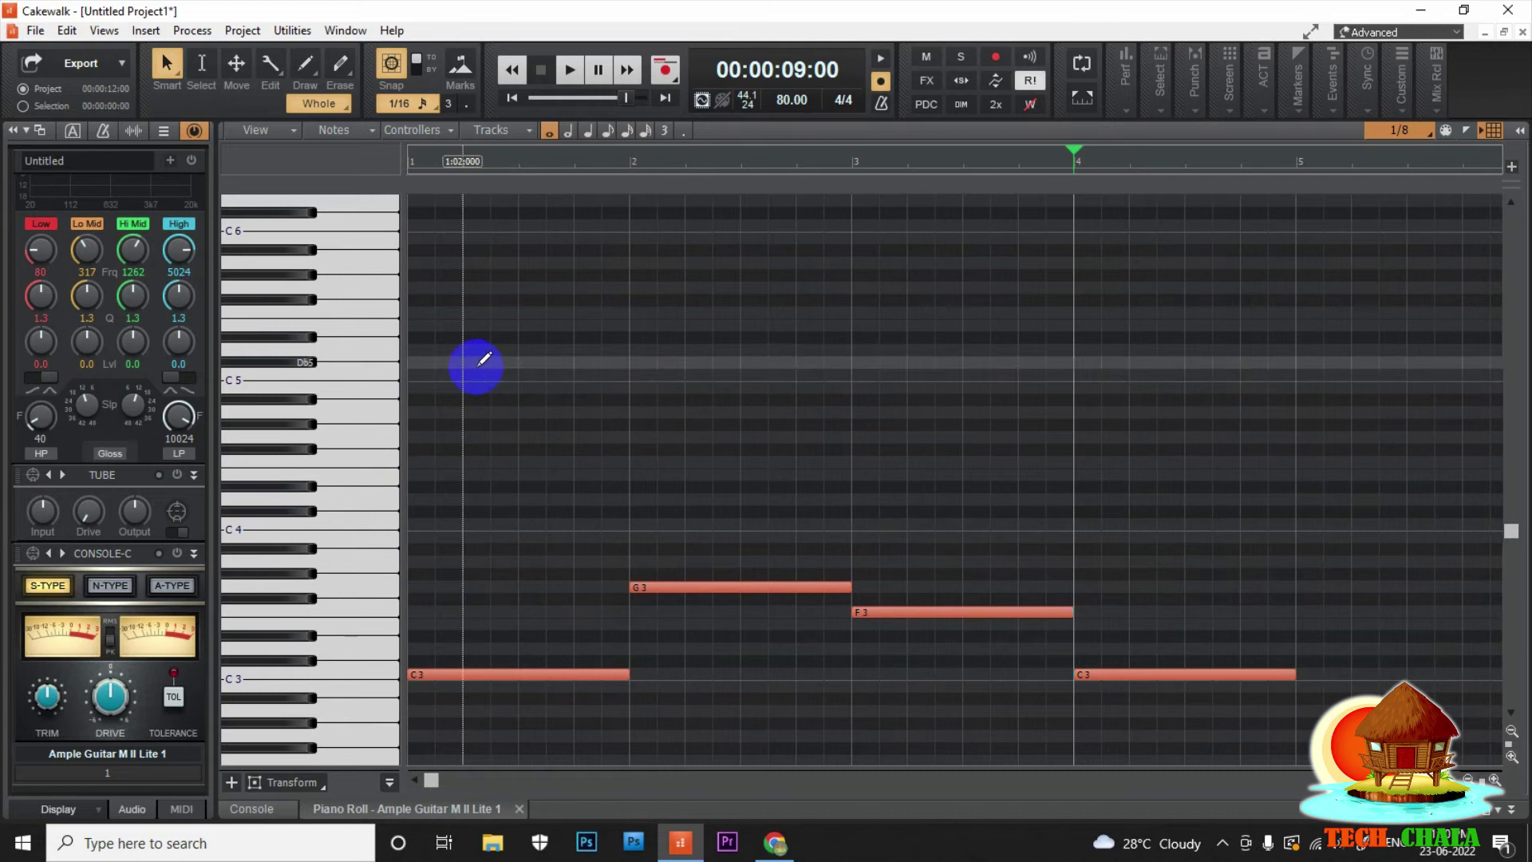
pyautogui.click(411, 375)
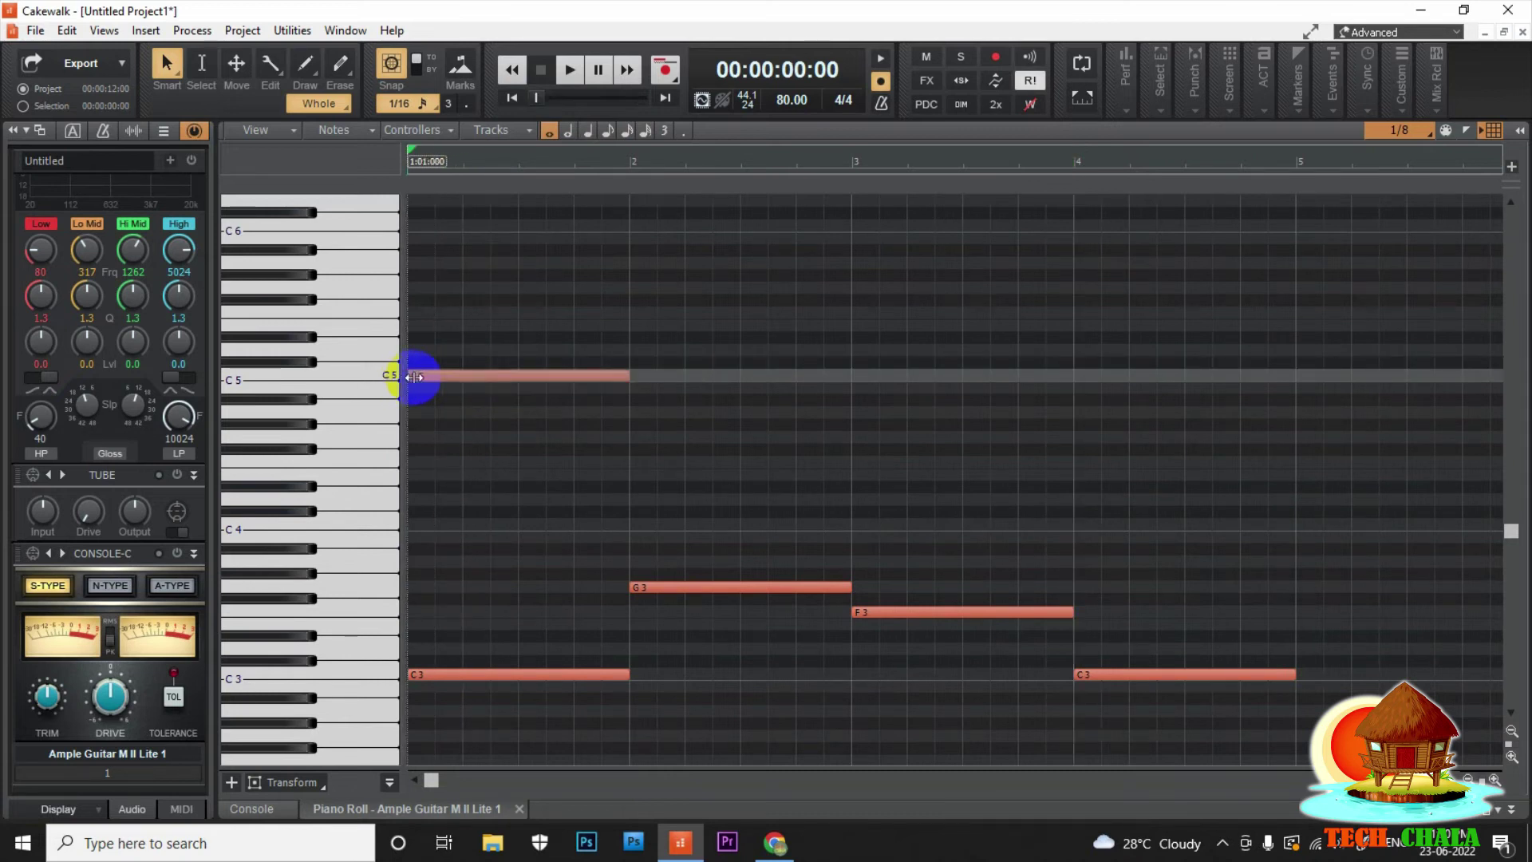
pyautogui.click(630, 361)
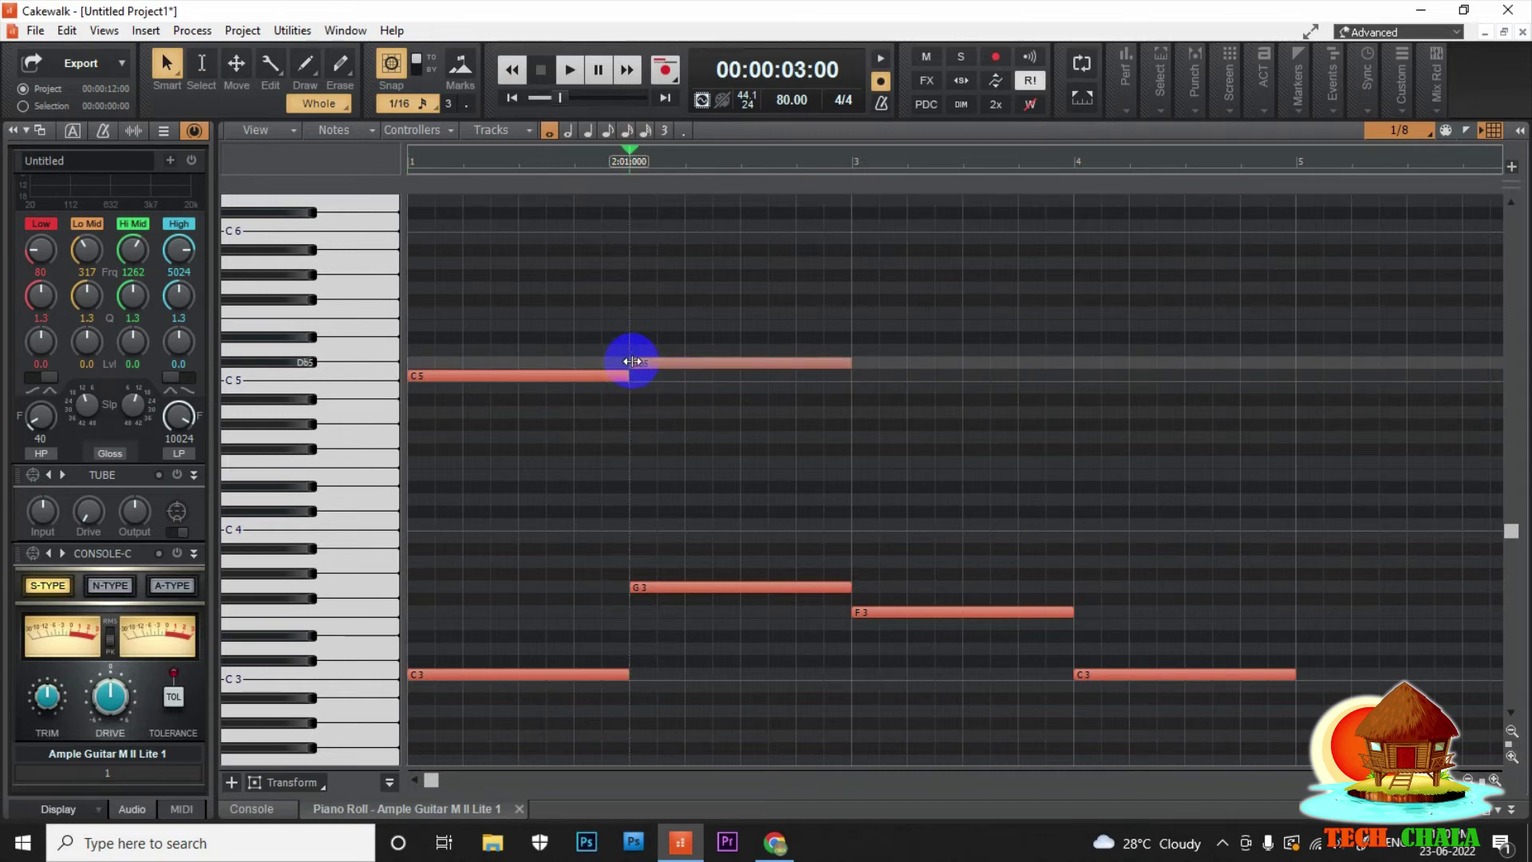
pyautogui.click(852, 375)
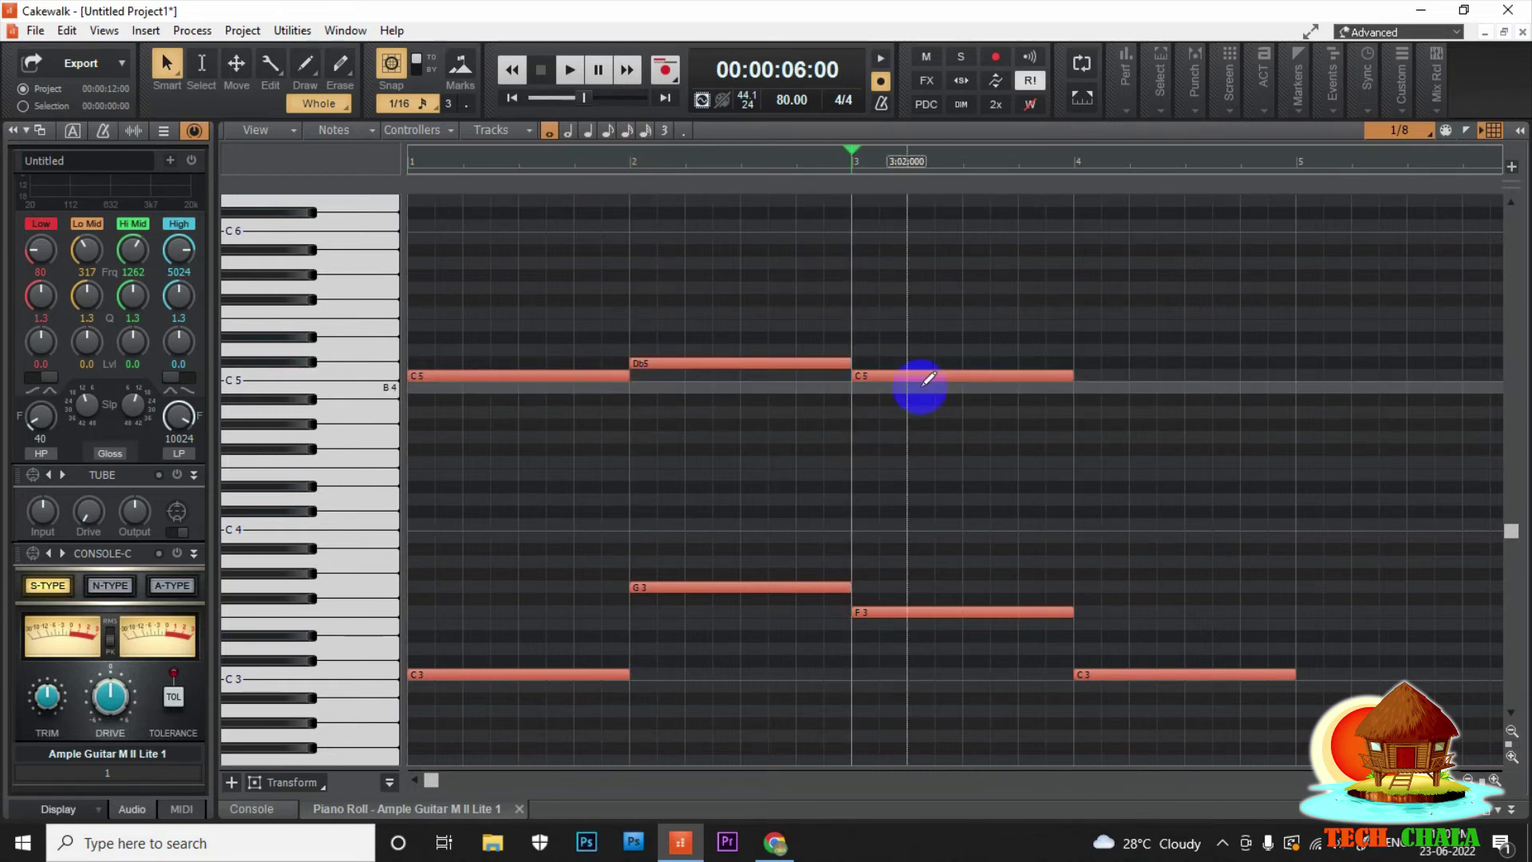
pyautogui.click(1074, 375)
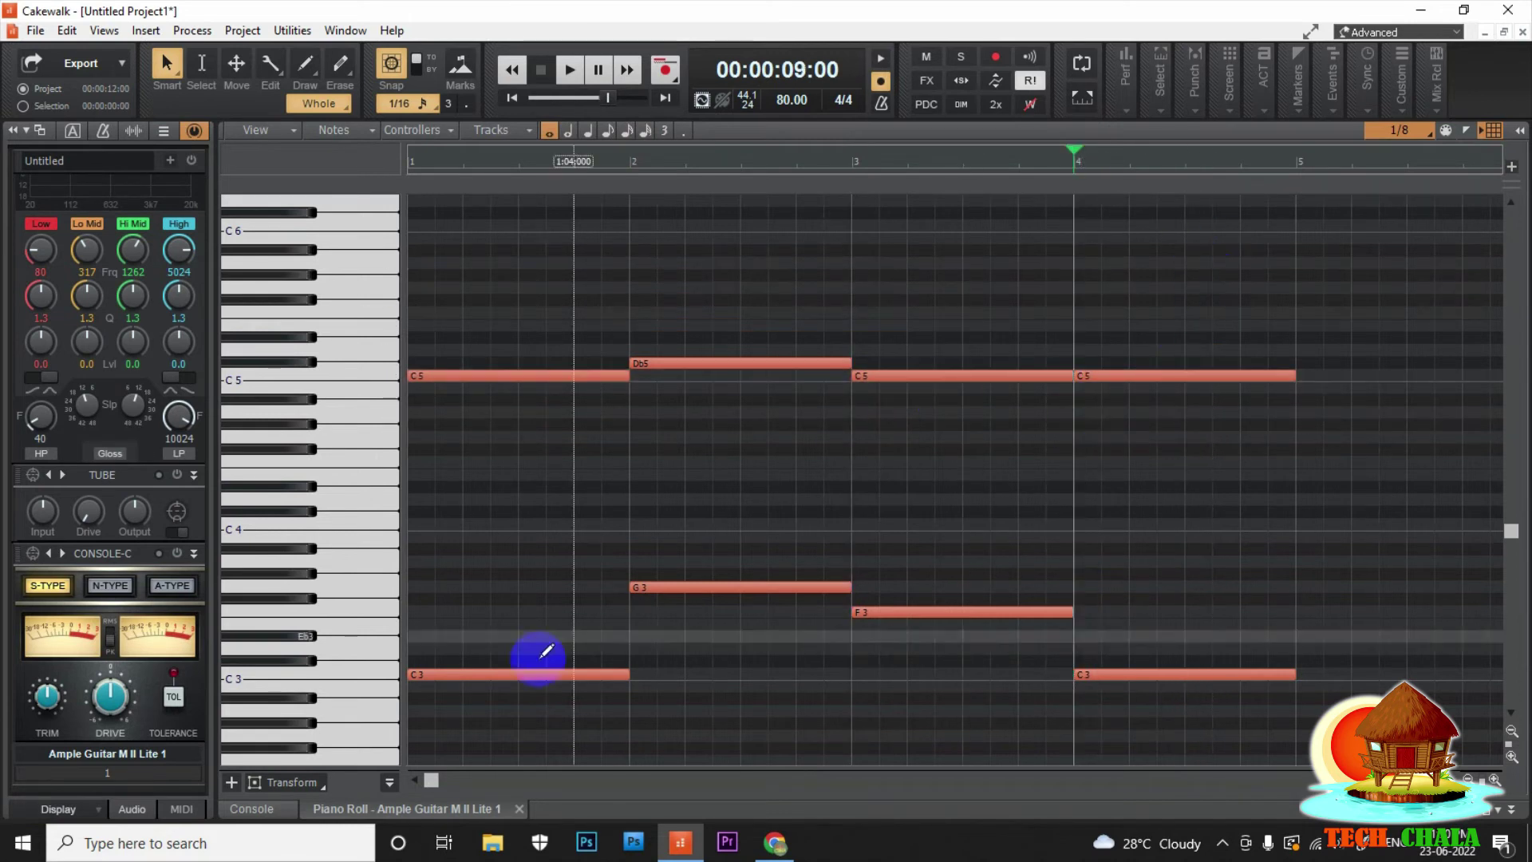
# Close the Piano Roll, widen the clips area and select the time range of measures 1 to 4
pyautogui.click(518, 809)
pyautogui.click(293, 809)
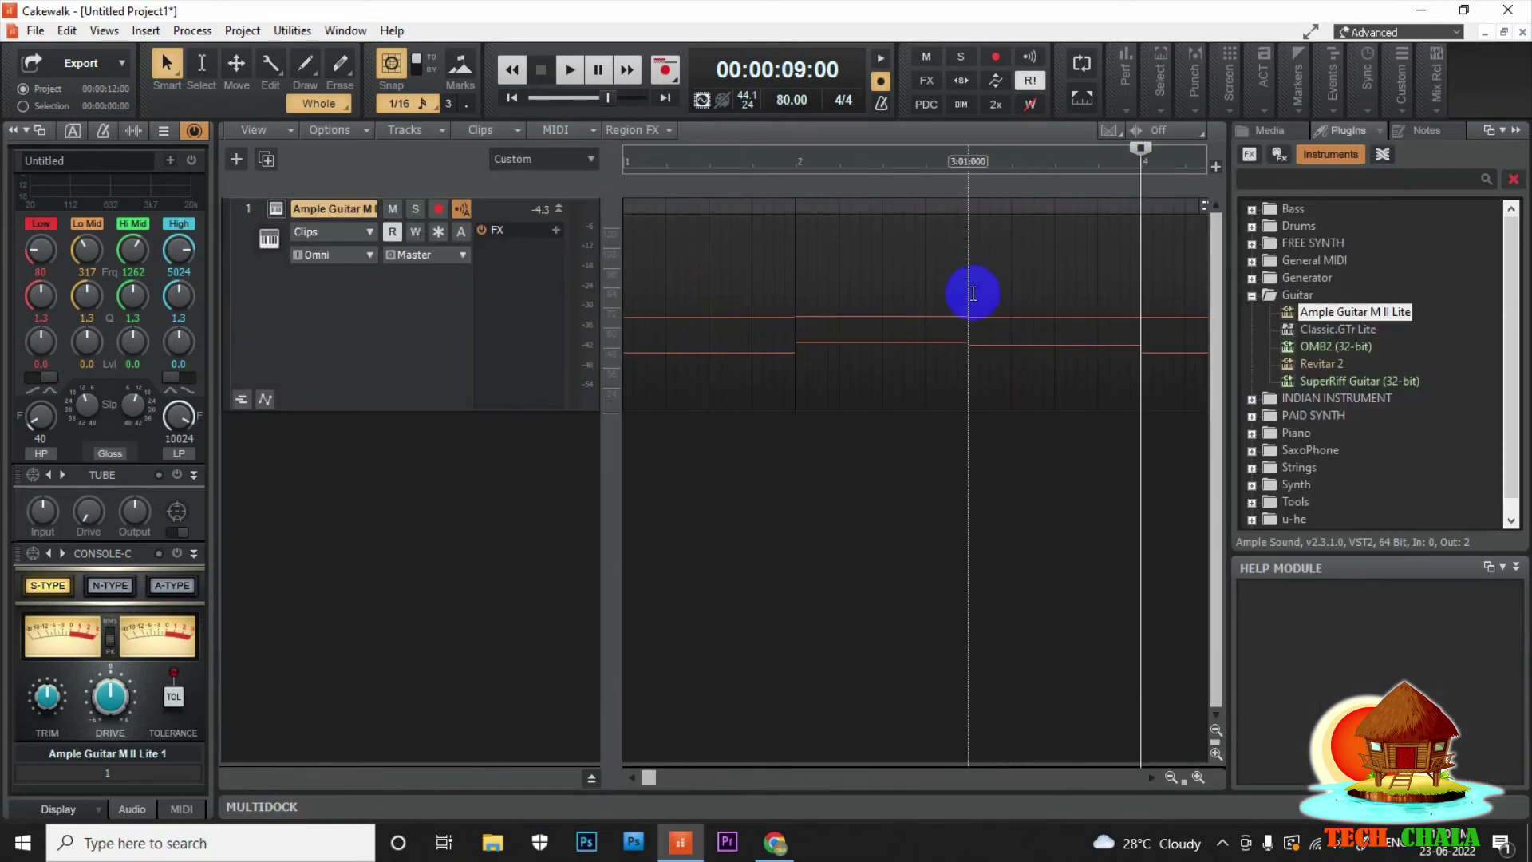
pyautogui.moveTo(606, 455); pyautogui.dragTo(451, 484)
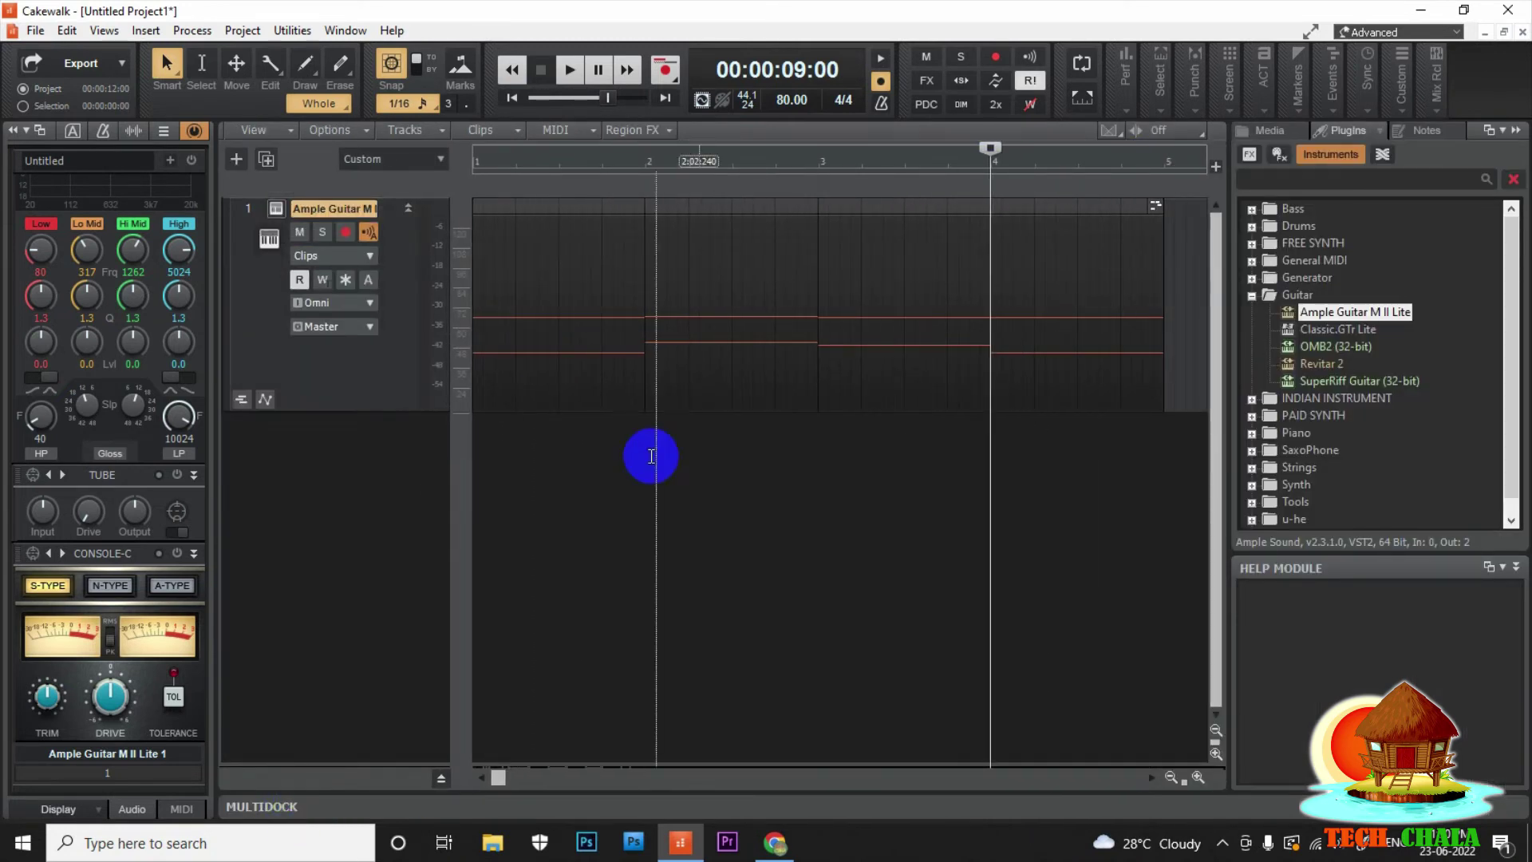
pyautogui.moveTo(1165, 164); pyautogui.dragTo(468, 188)
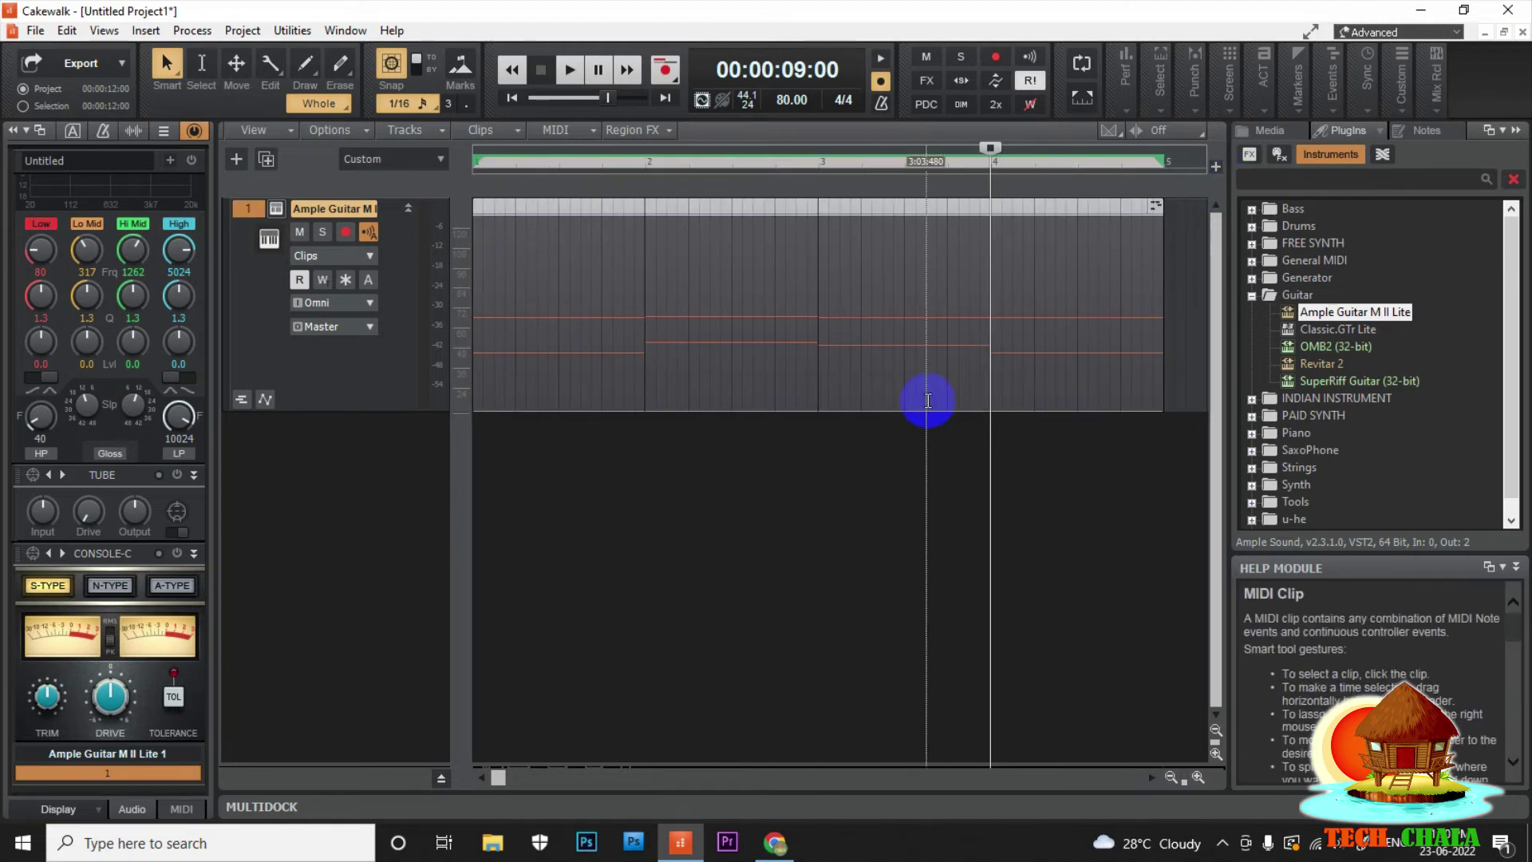
# Play the guitar clip from the project start and enable looping over measures 1 to 4
pyautogui.press('w')
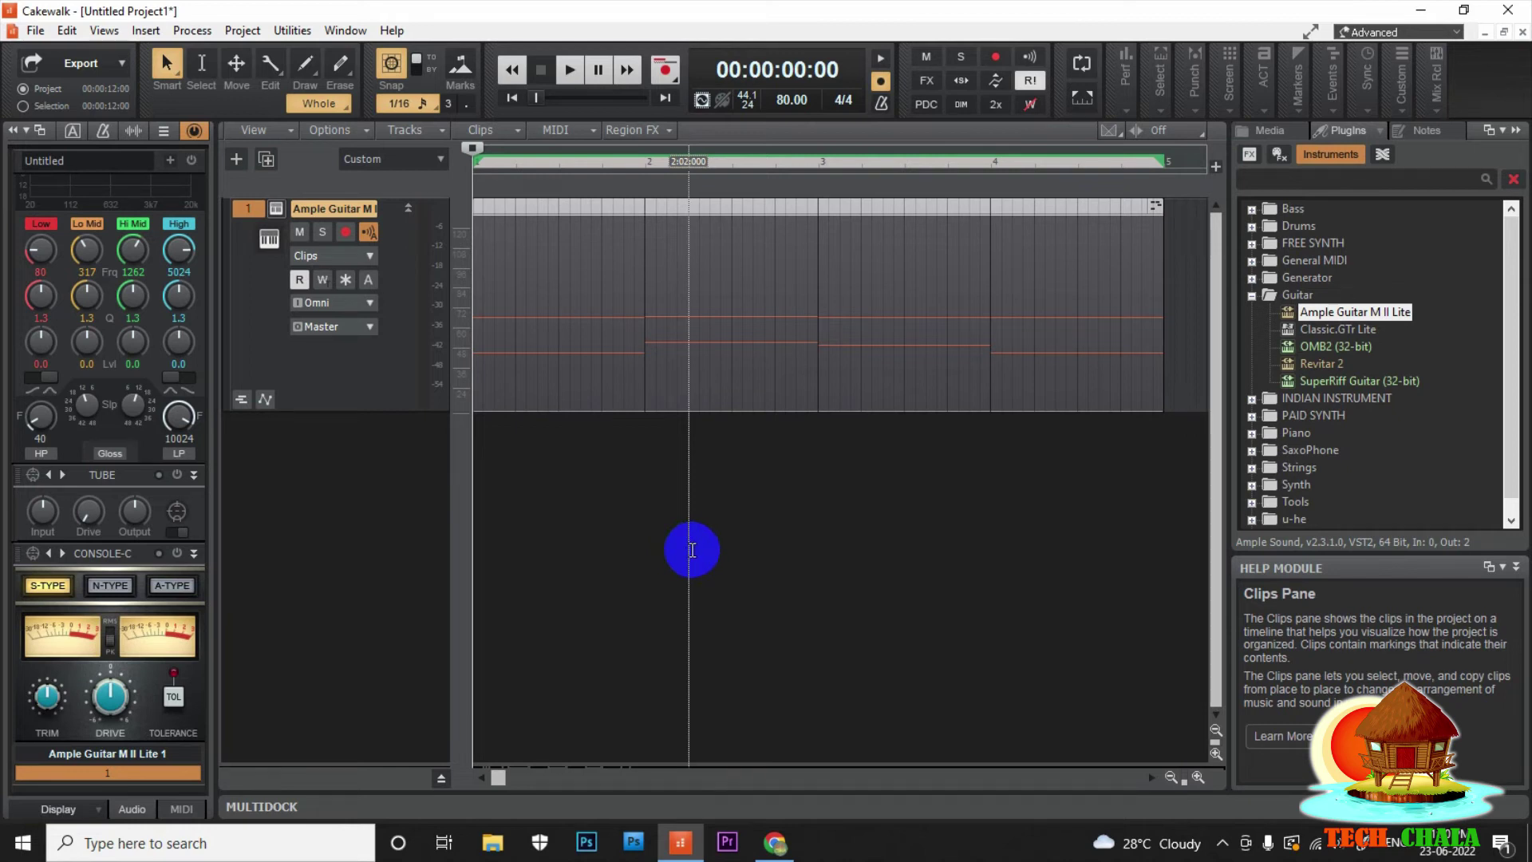
pyautogui.press('space')
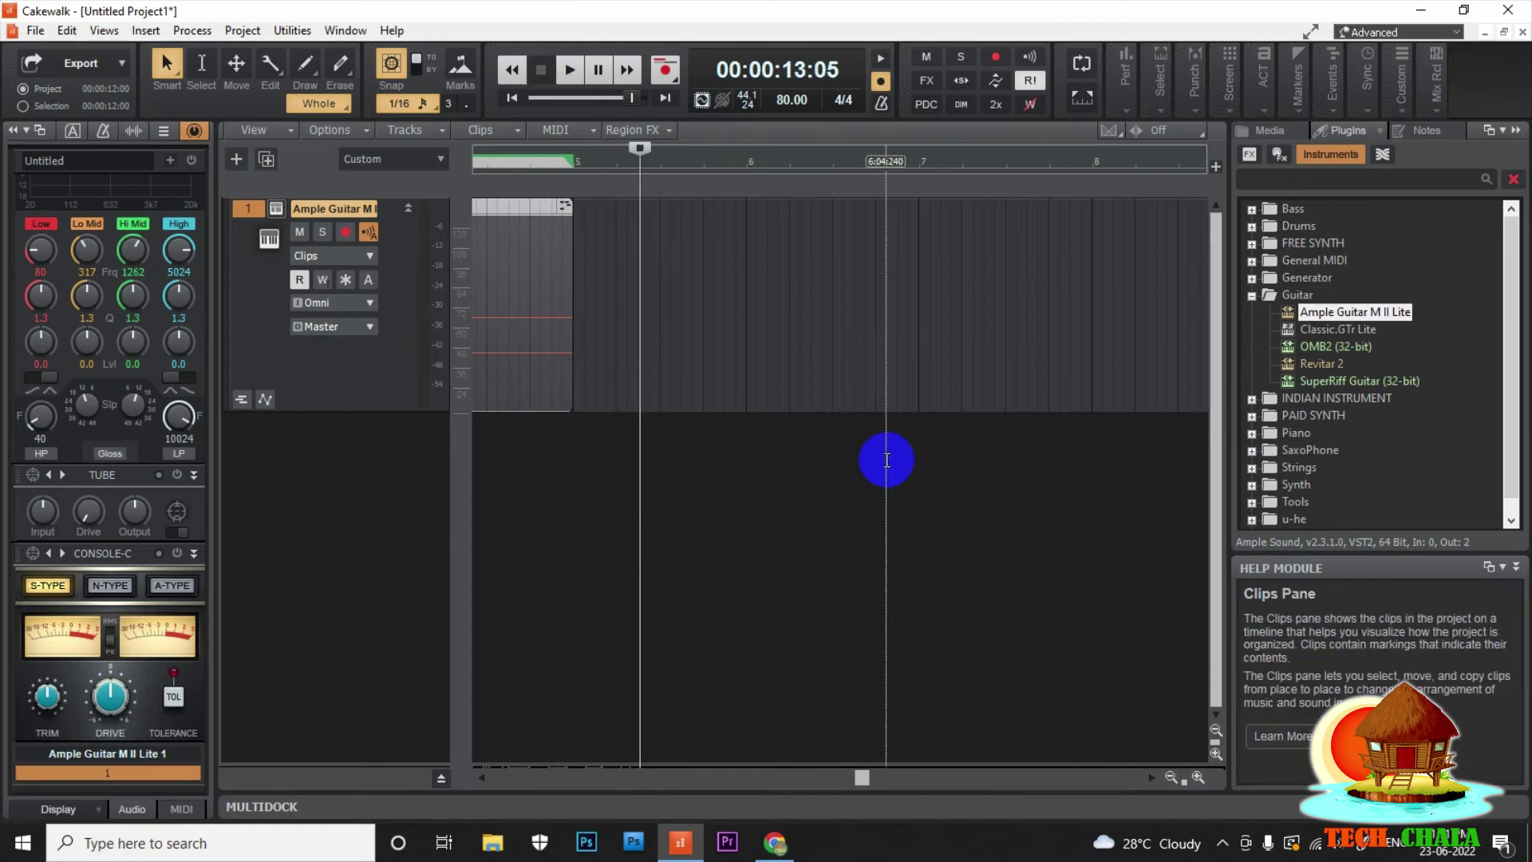
pyautogui.press('w')
pyautogui.press('l')
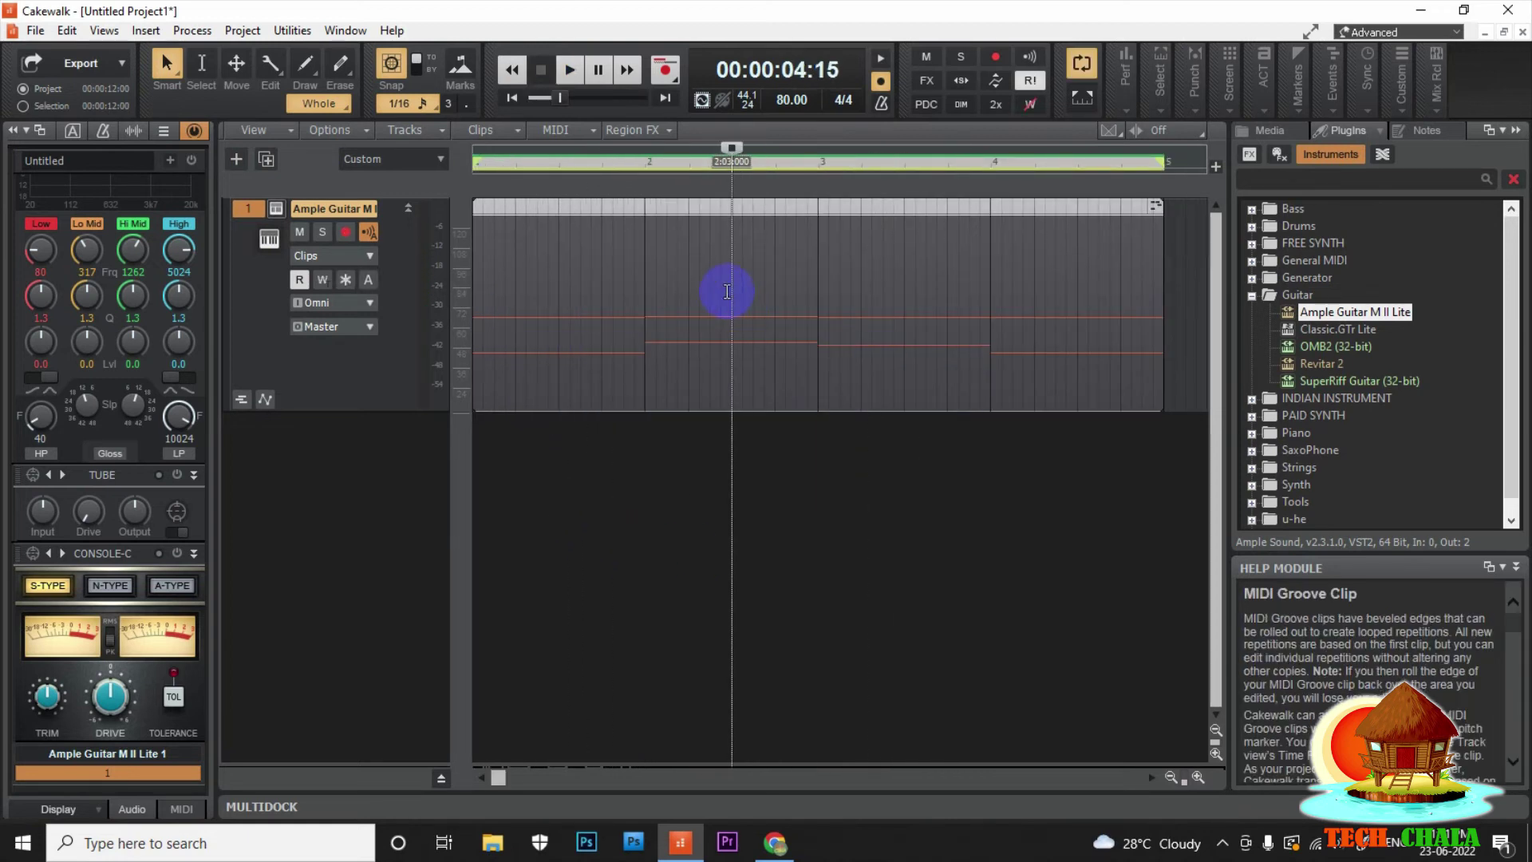
# Move the Db5 note in measure 2 down to C5 in the Piano Roll and play the loop from the start
pyautogui.doubleClick(737, 347)
pyautogui.scroll(1, 878, 438)
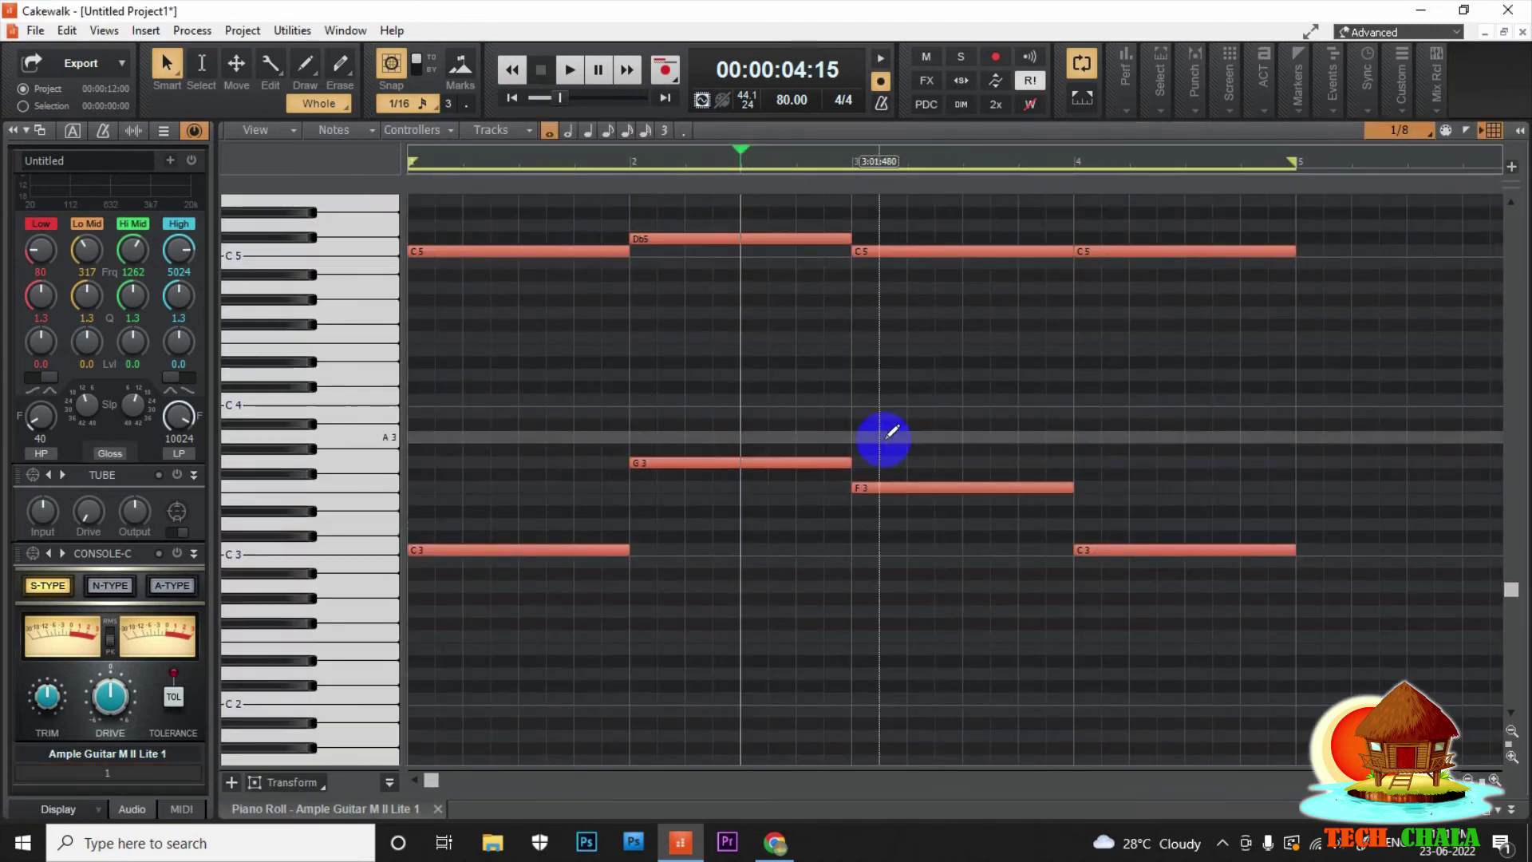
pyautogui.click(776, 238)
pyautogui.moveTo(776, 239); pyautogui.dragTo(777, 252)
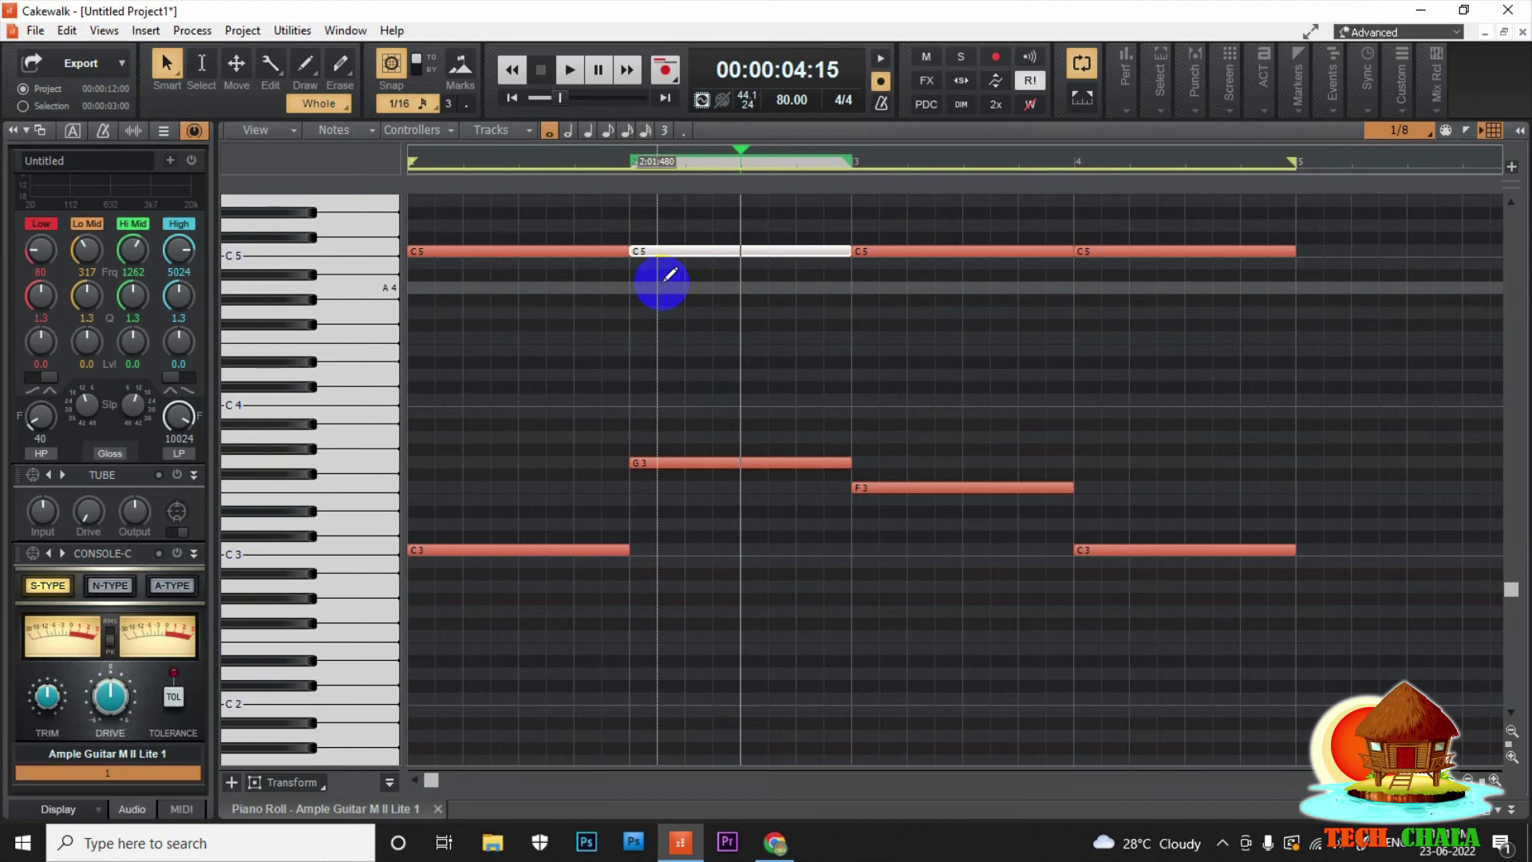
pyautogui.press('w')
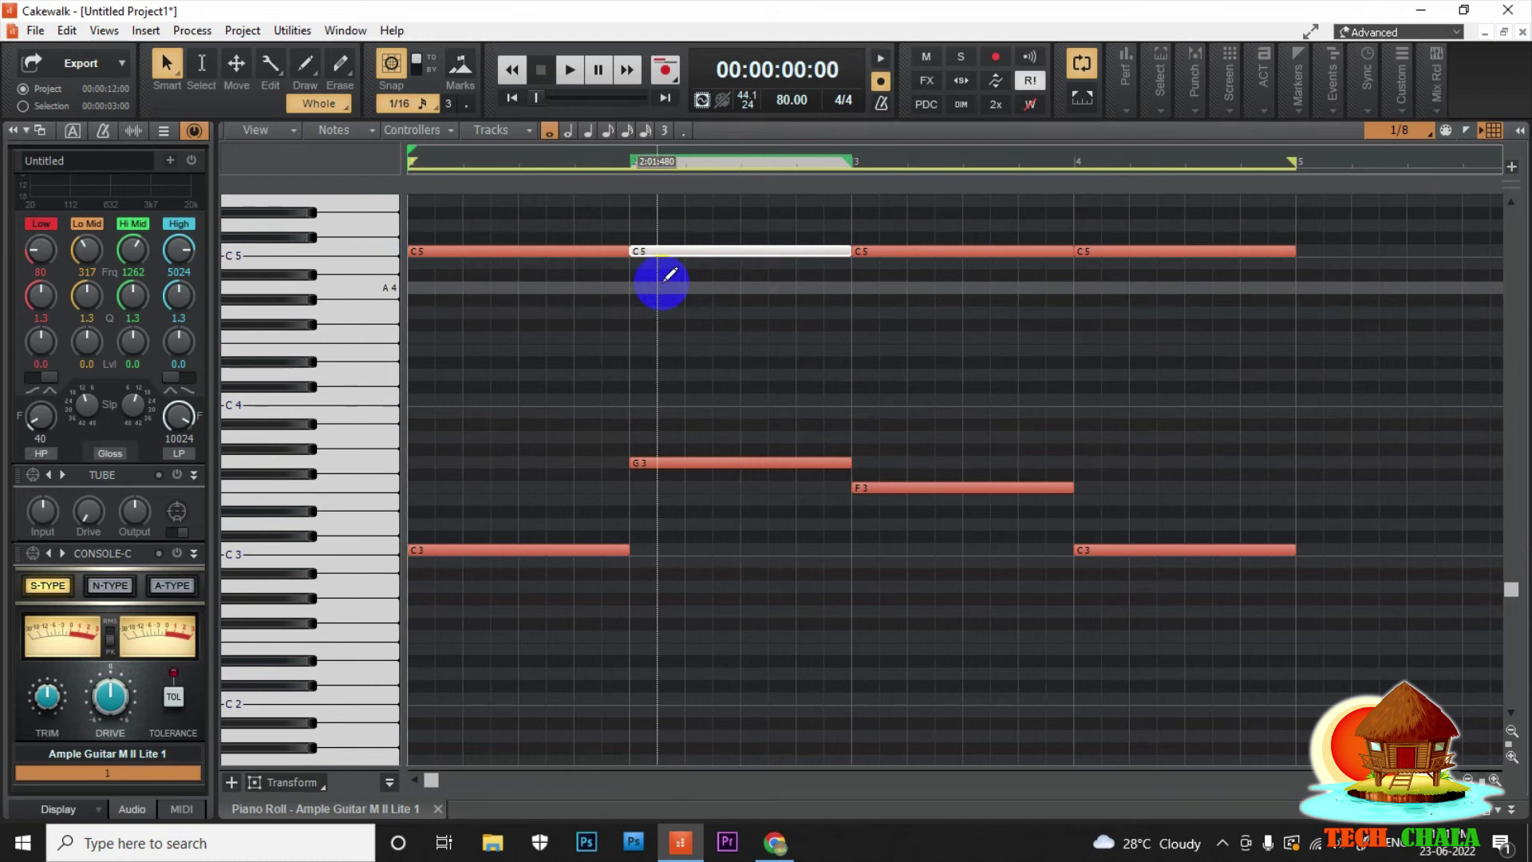
pyautogui.press('space')
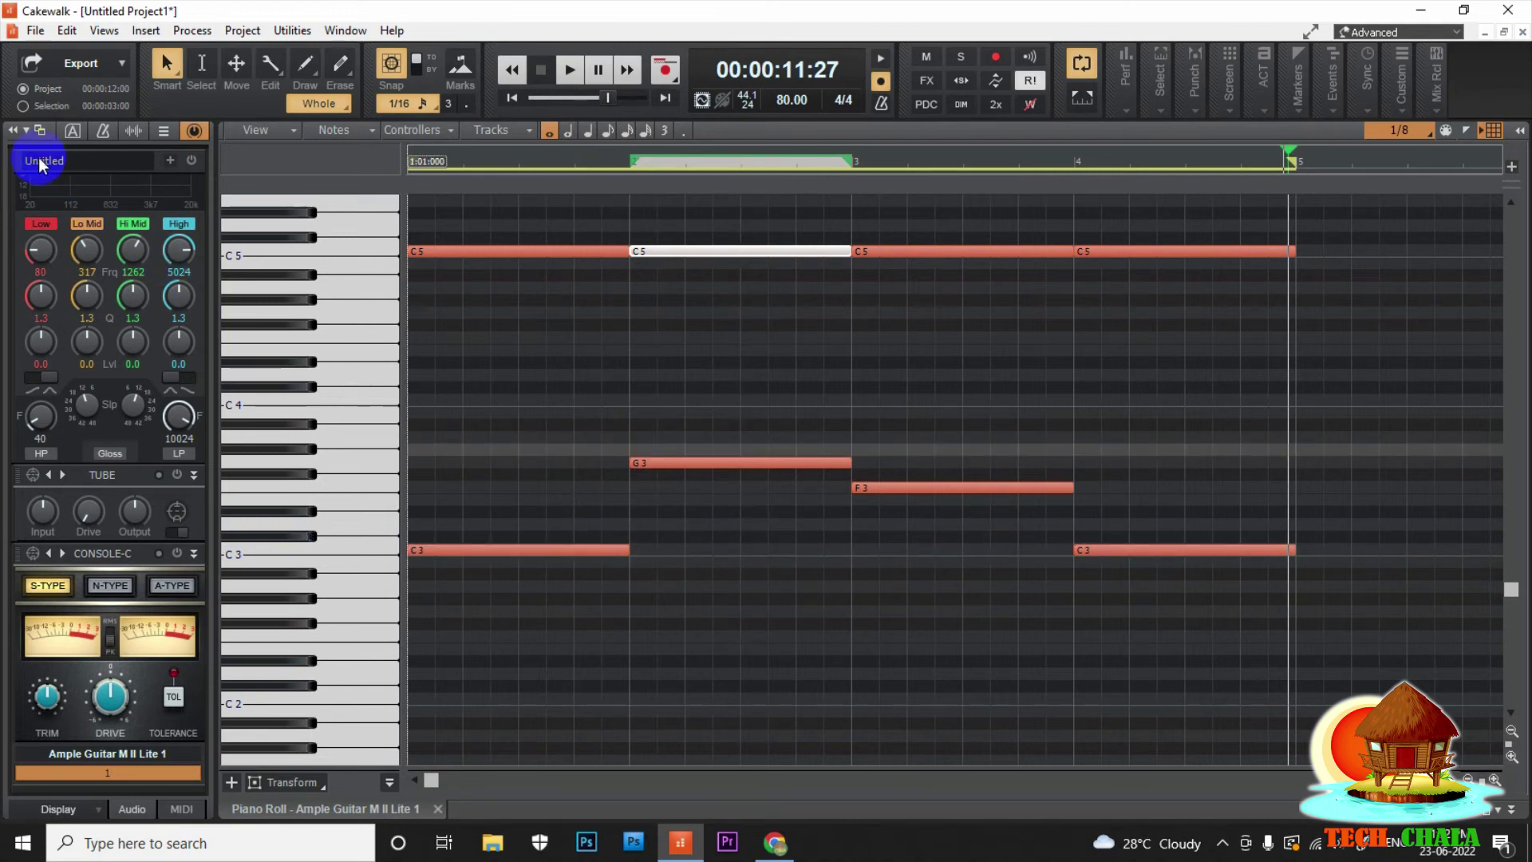
# Collapse the Inspector and draw whole notes A3, Db3, D3 and A3 in measures 5 to 8
pyautogui.click(13, 129)
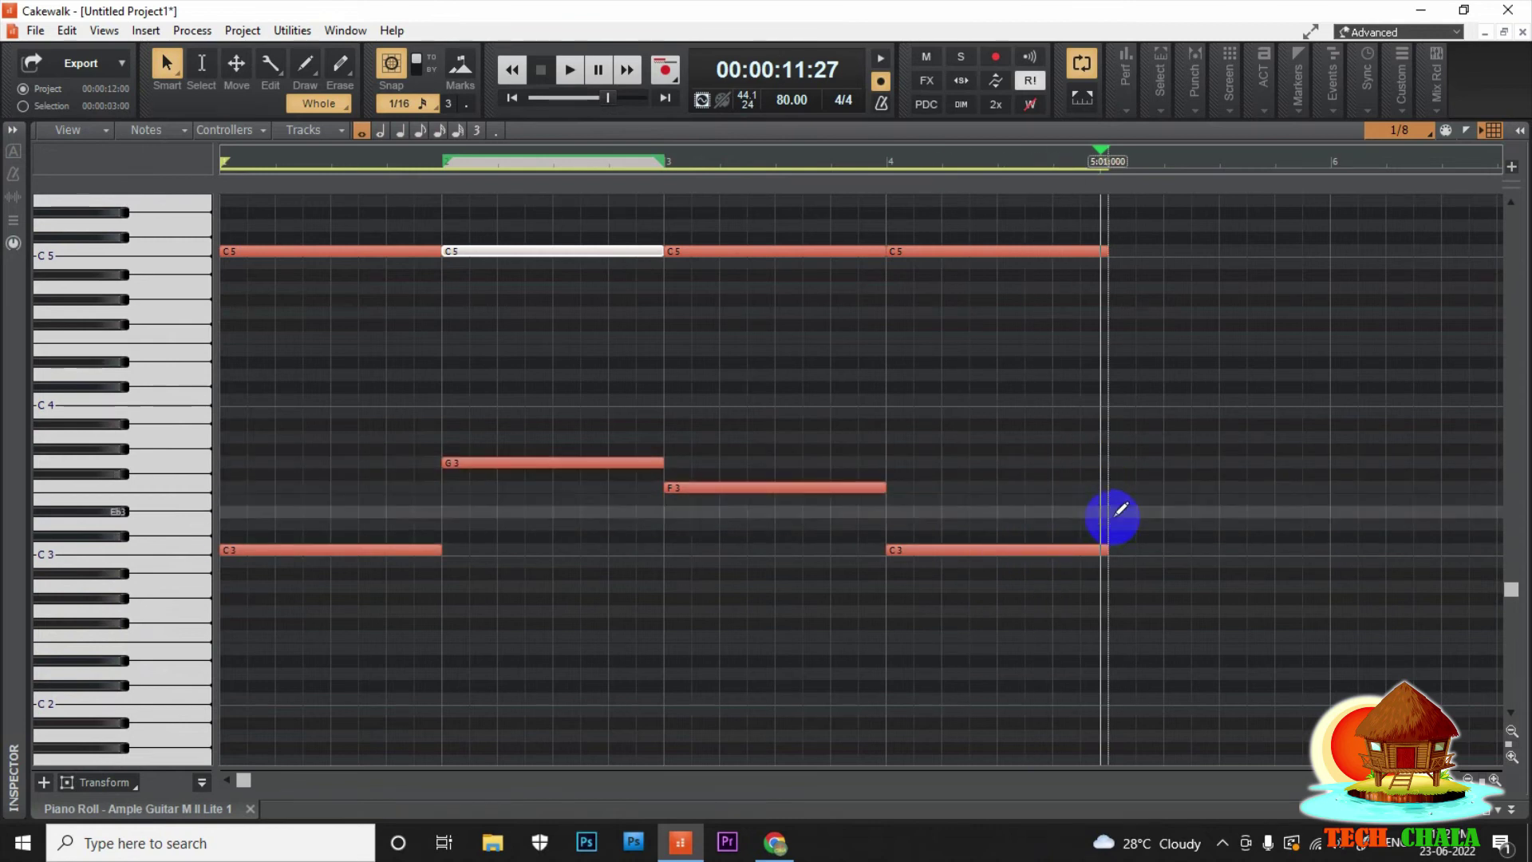
pyautogui.click(1117, 436)
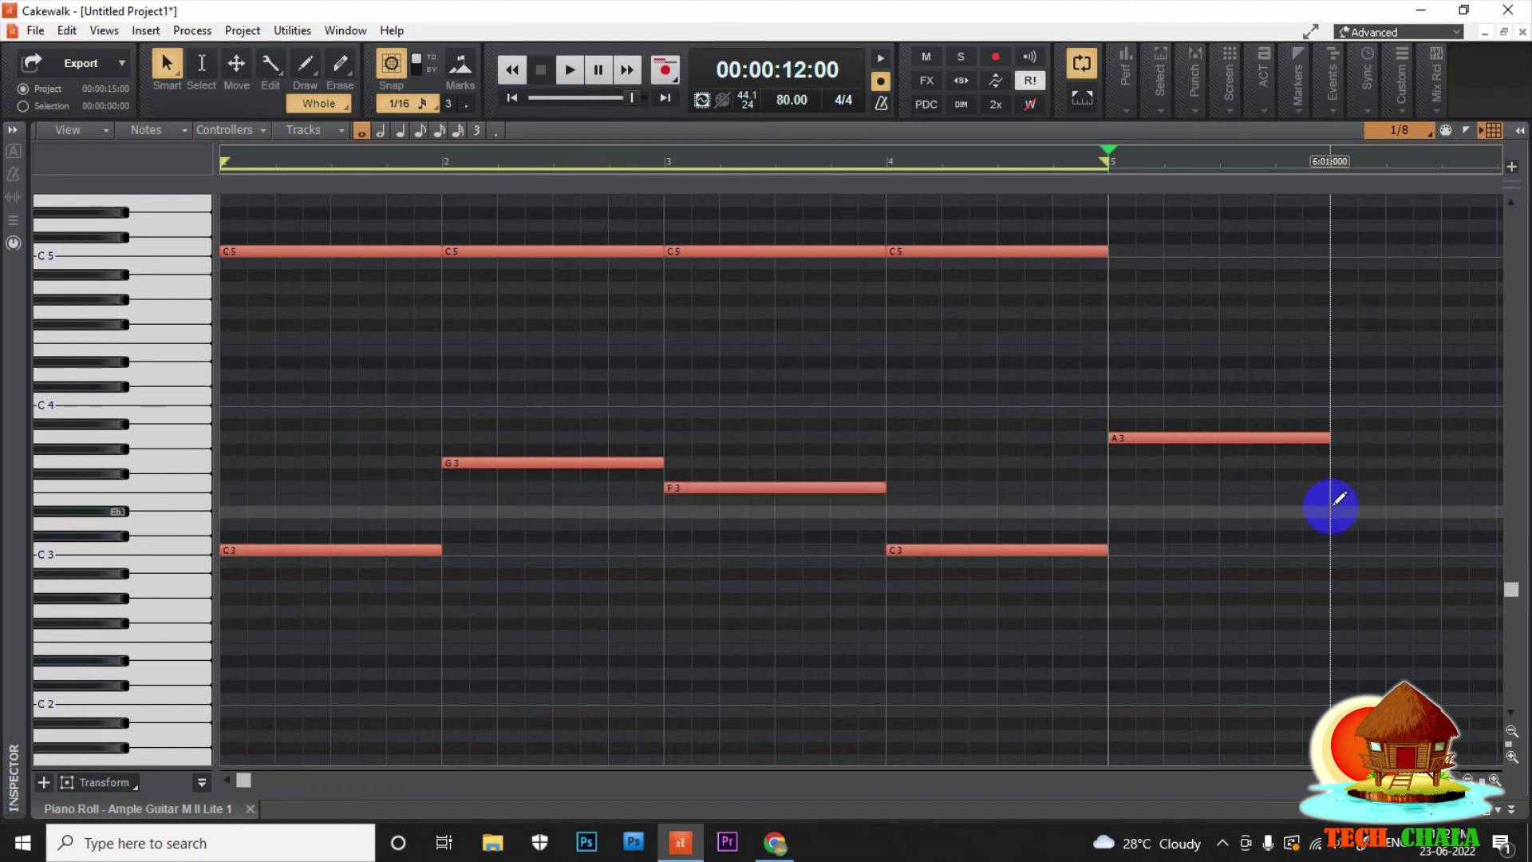
pyautogui.click(1334, 537)
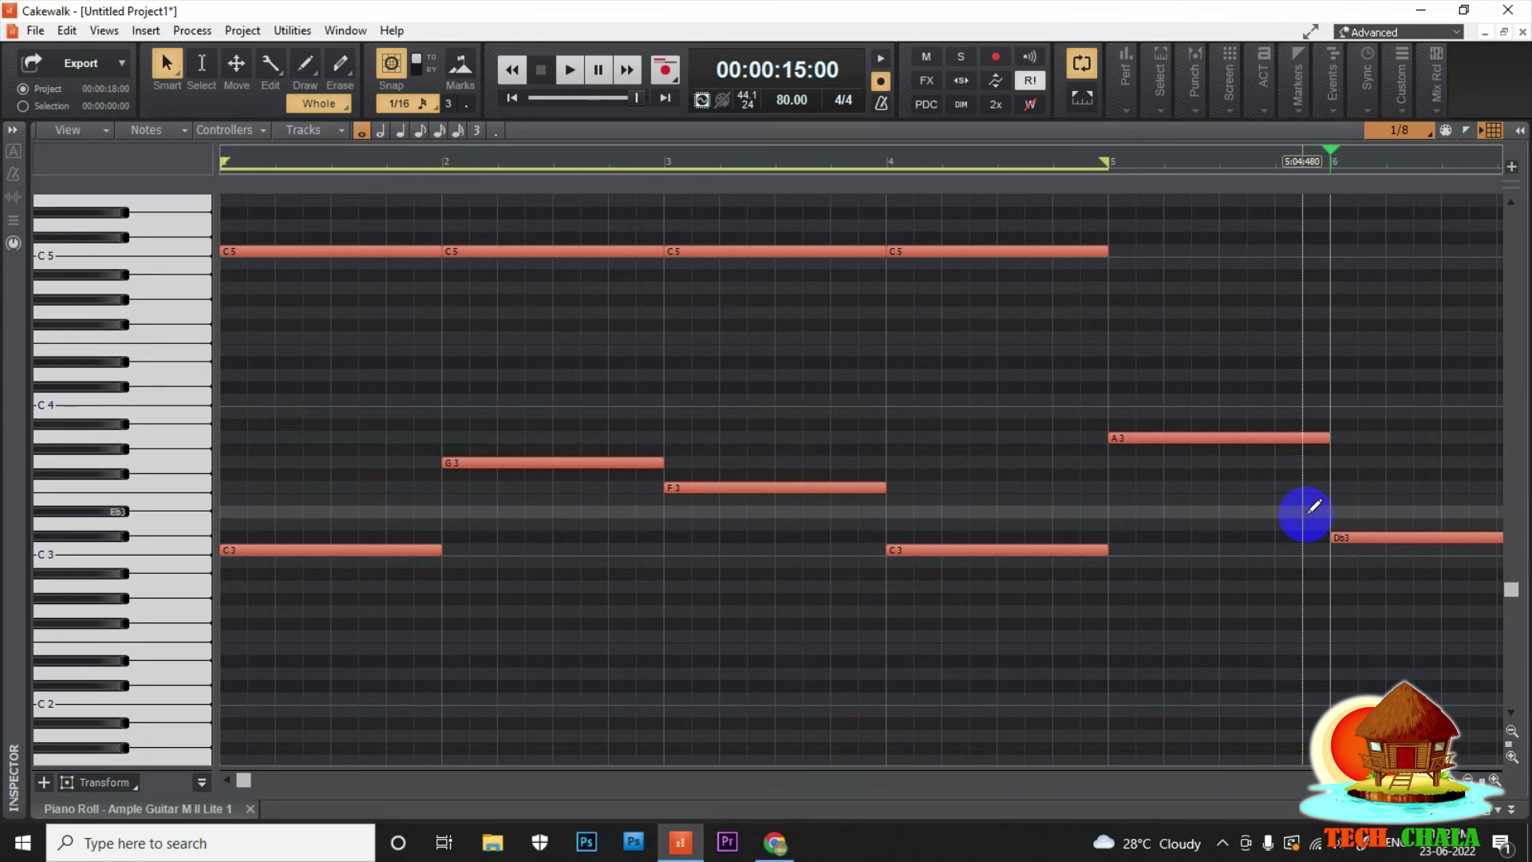
pyautogui.hscroll(8, 1306, 513)
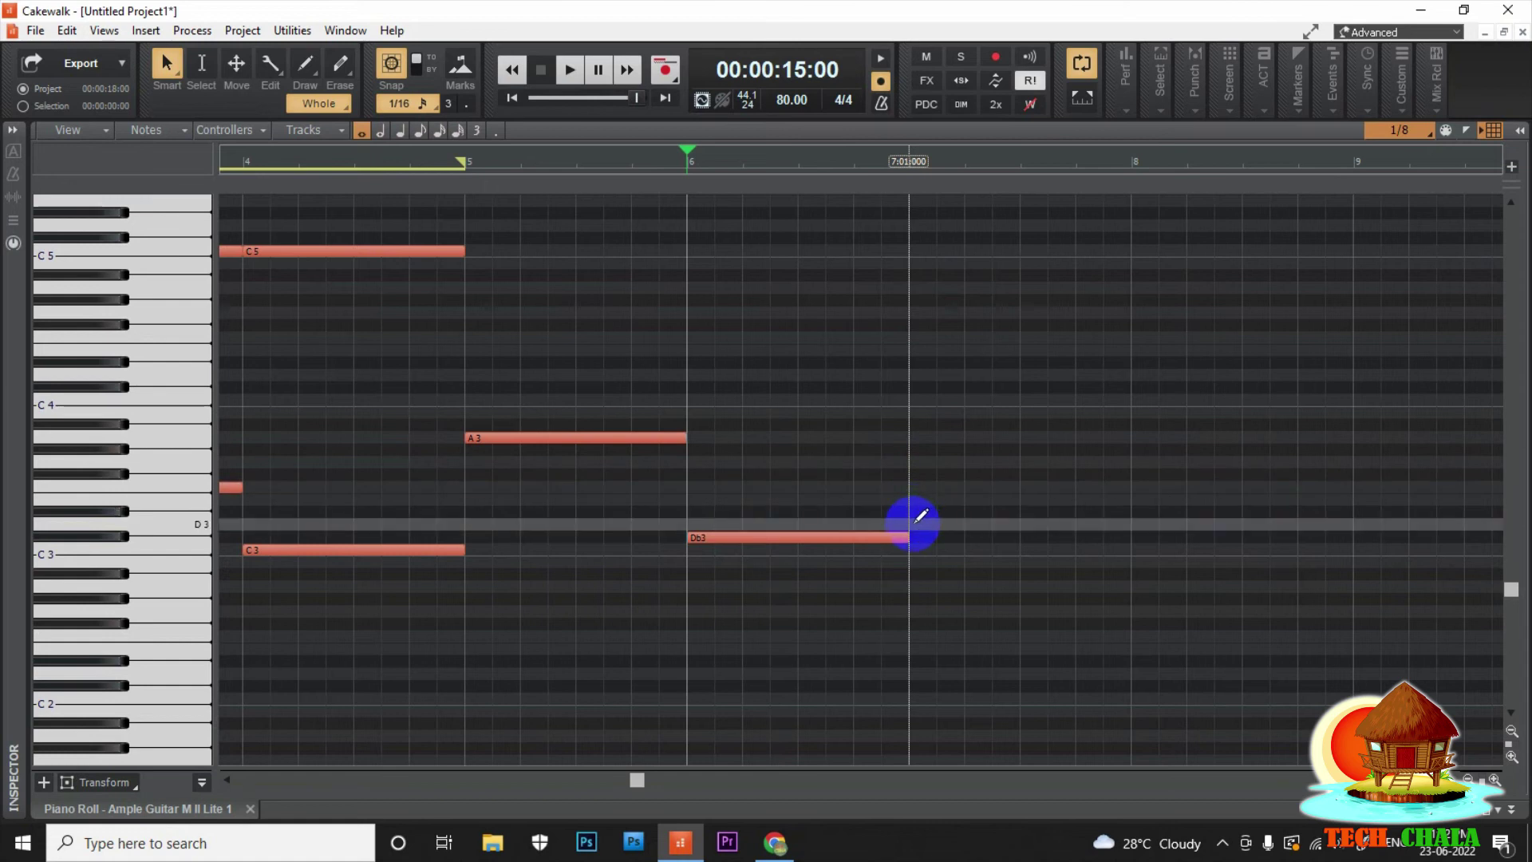
pyautogui.click(911, 524)
pyautogui.click(1133, 438)
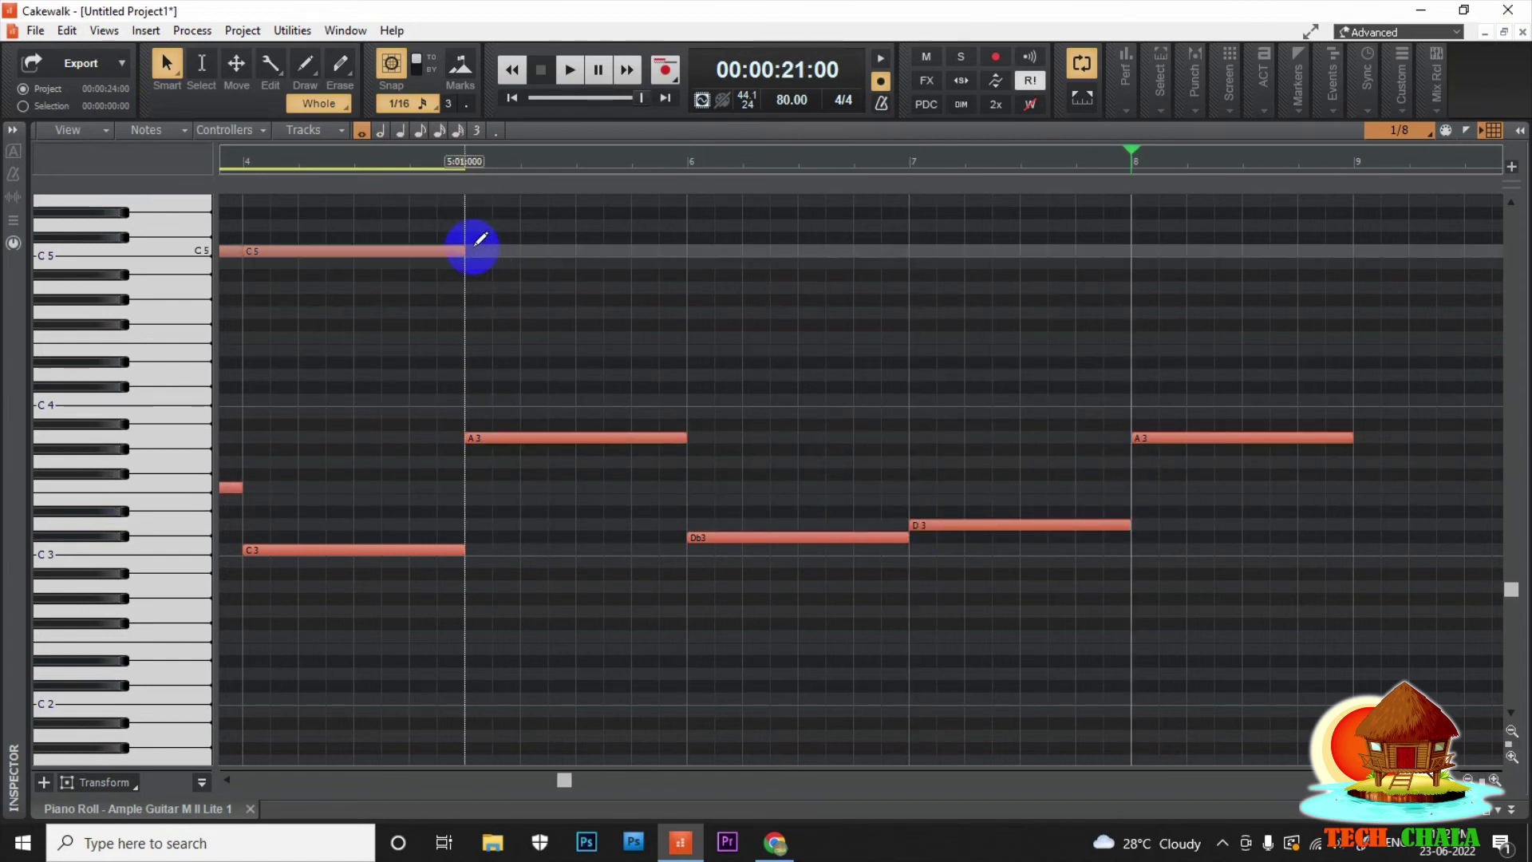
# Add a whole C5 note in each of measures 5 to 8
pyautogui.click(479, 250)
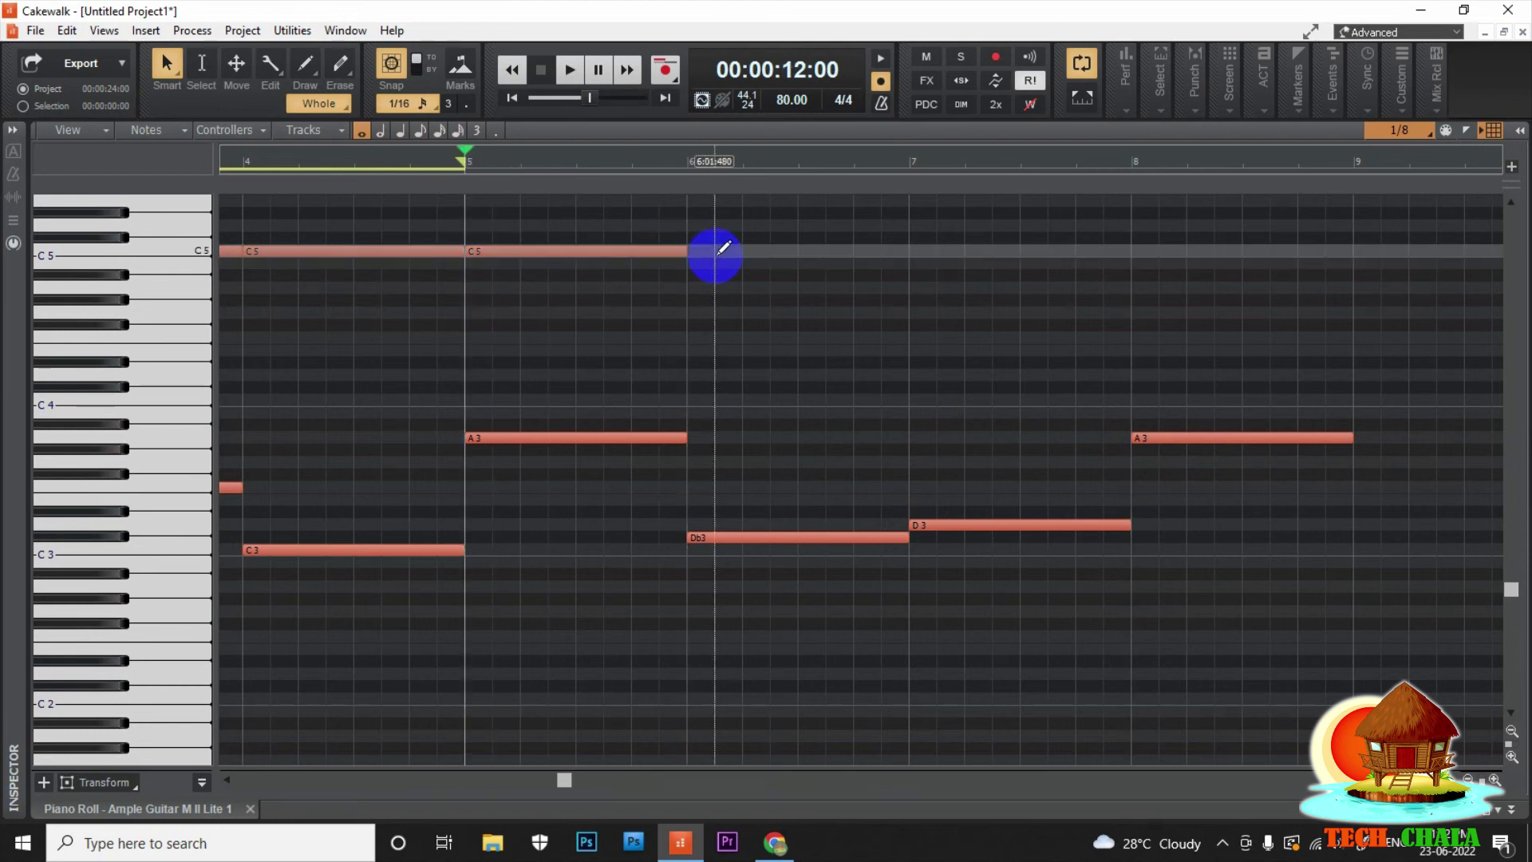
pyautogui.click(692, 250)
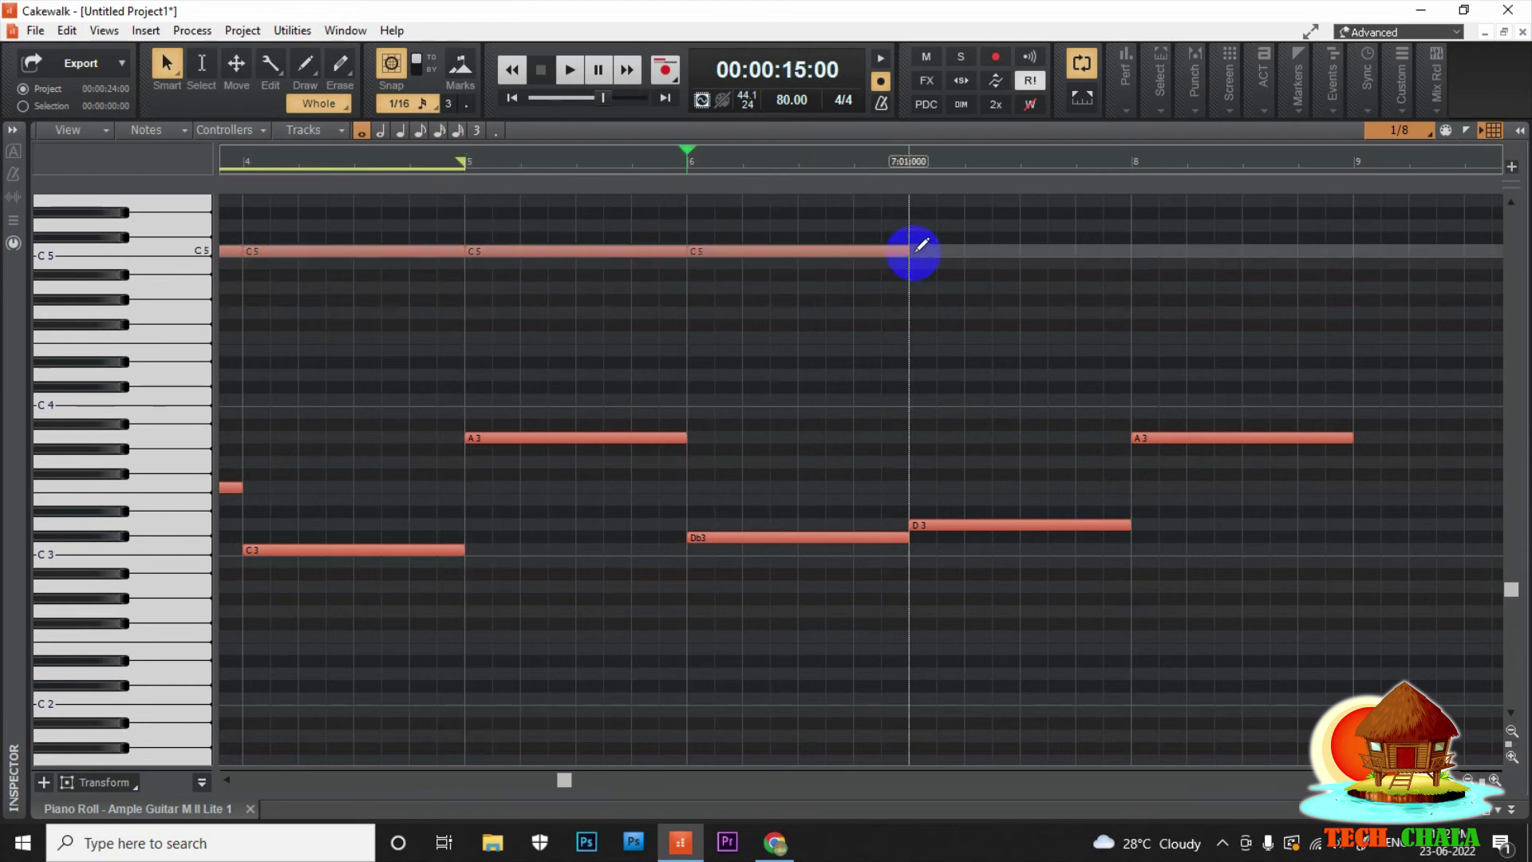
pyautogui.click(914, 250)
pyautogui.click(1133, 251)
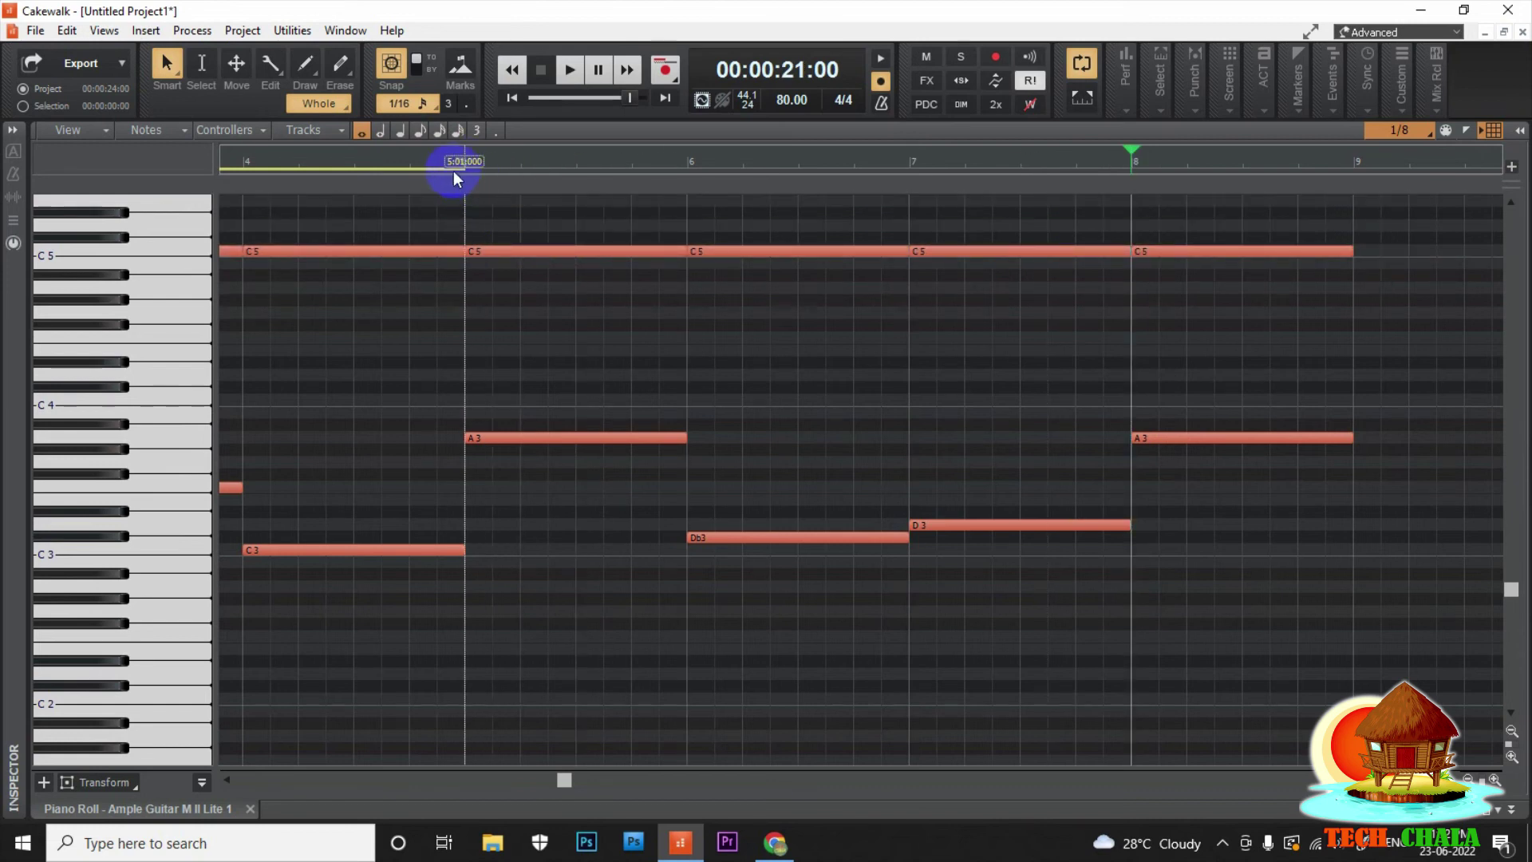
# Turn off loop playback and set the playhead to the start of measure 5
pyautogui.click(1081, 64)
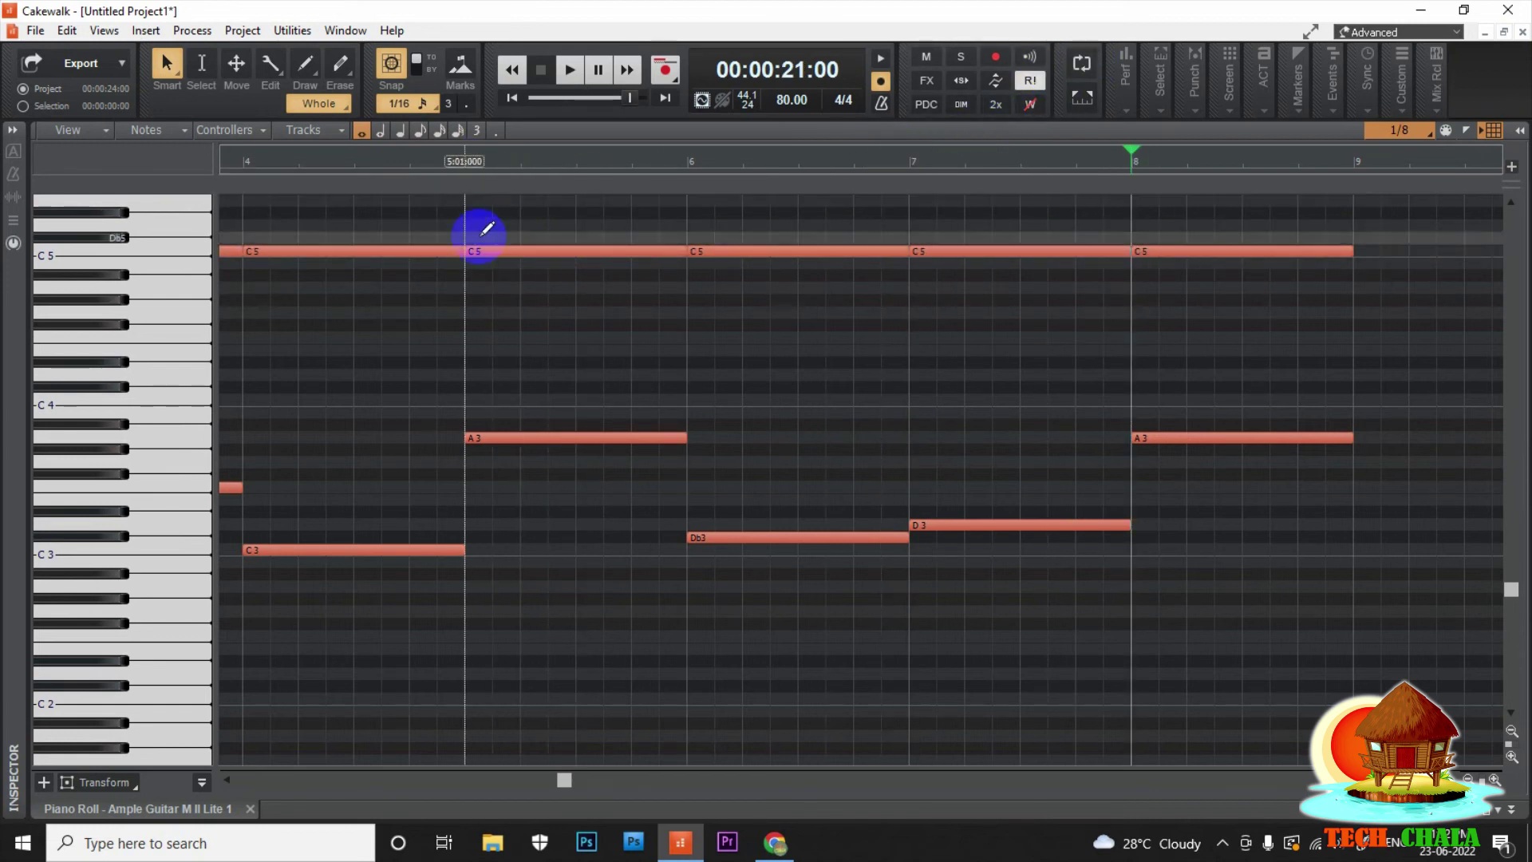
pyautogui.click(463, 290)
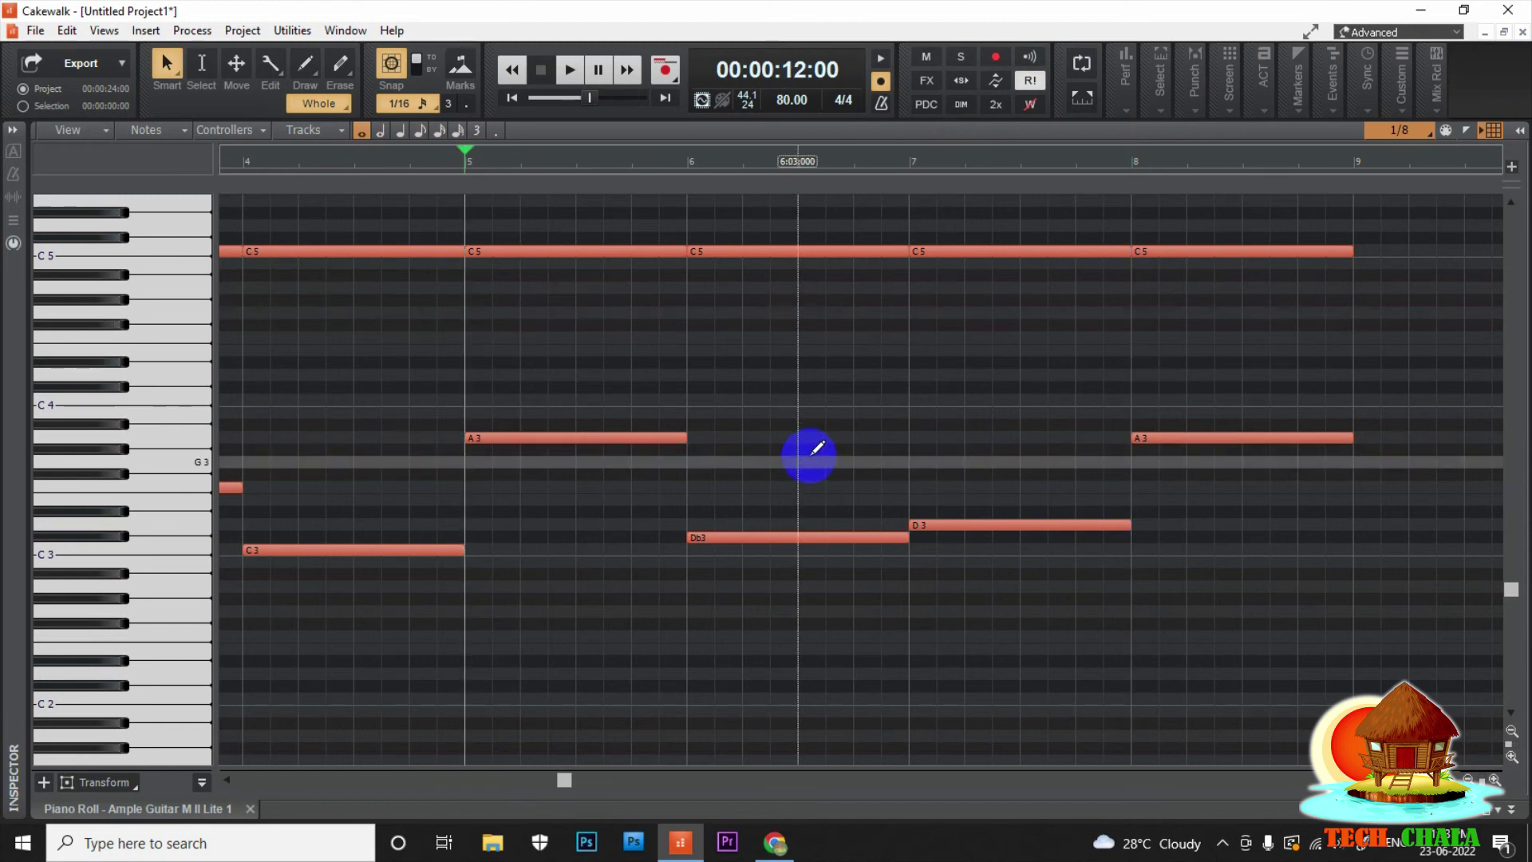
# Play from measure 5, raise the measure 6 note to D3 and the measure 7 note to E3, and replay from measure 5
pyautogui.press('space')
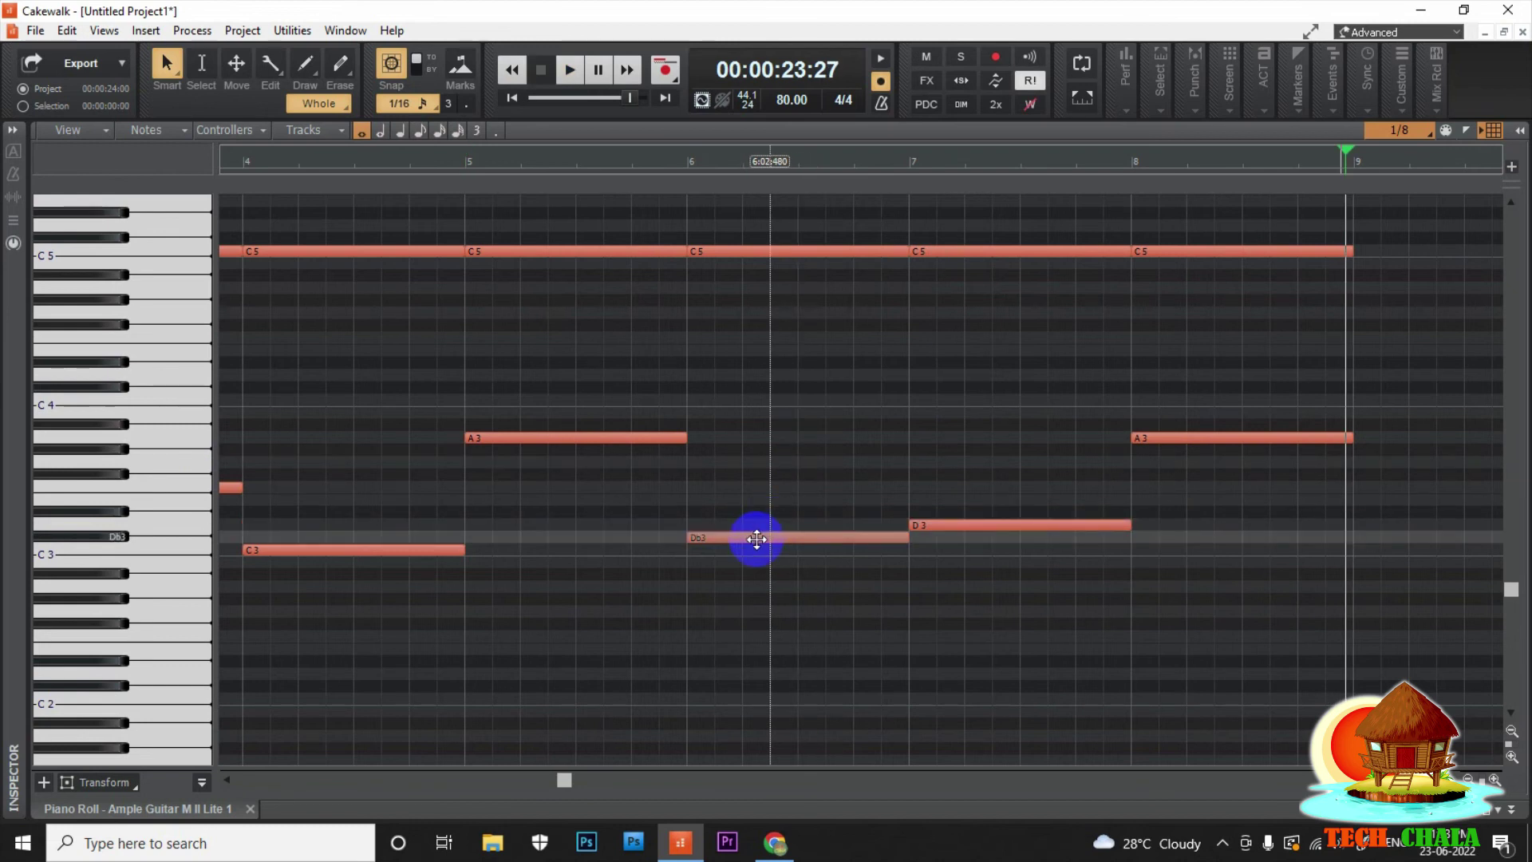
pyautogui.moveTo(756, 539); pyautogui.dragTo(756, 525)
pyautogui.moveTo(943, 526); pyautogui.dragTo(944, 501)
pyautogui.click(469, 574)
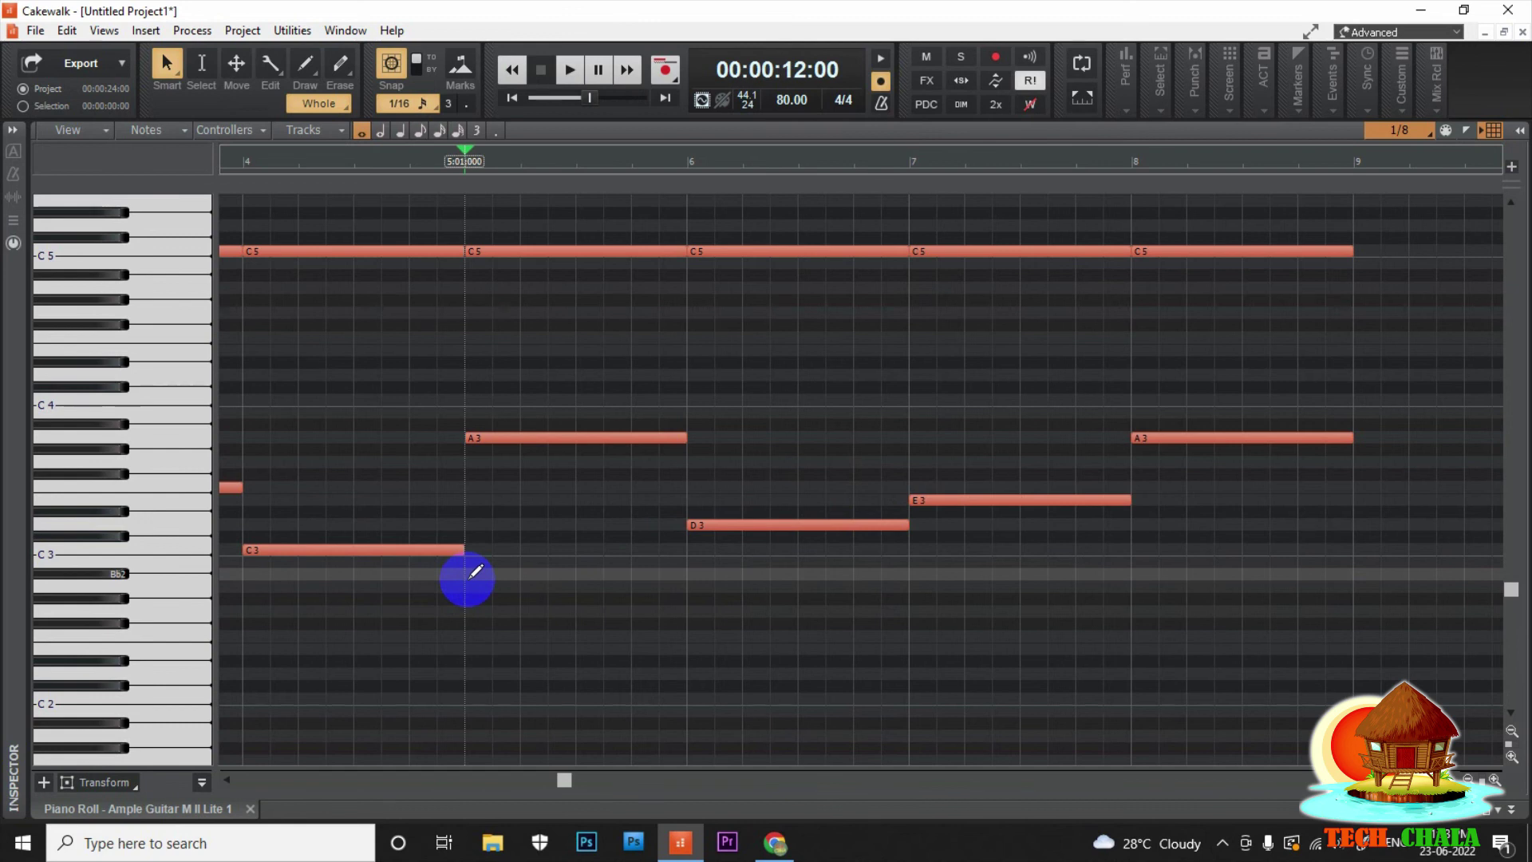
pyautogui.press('space')
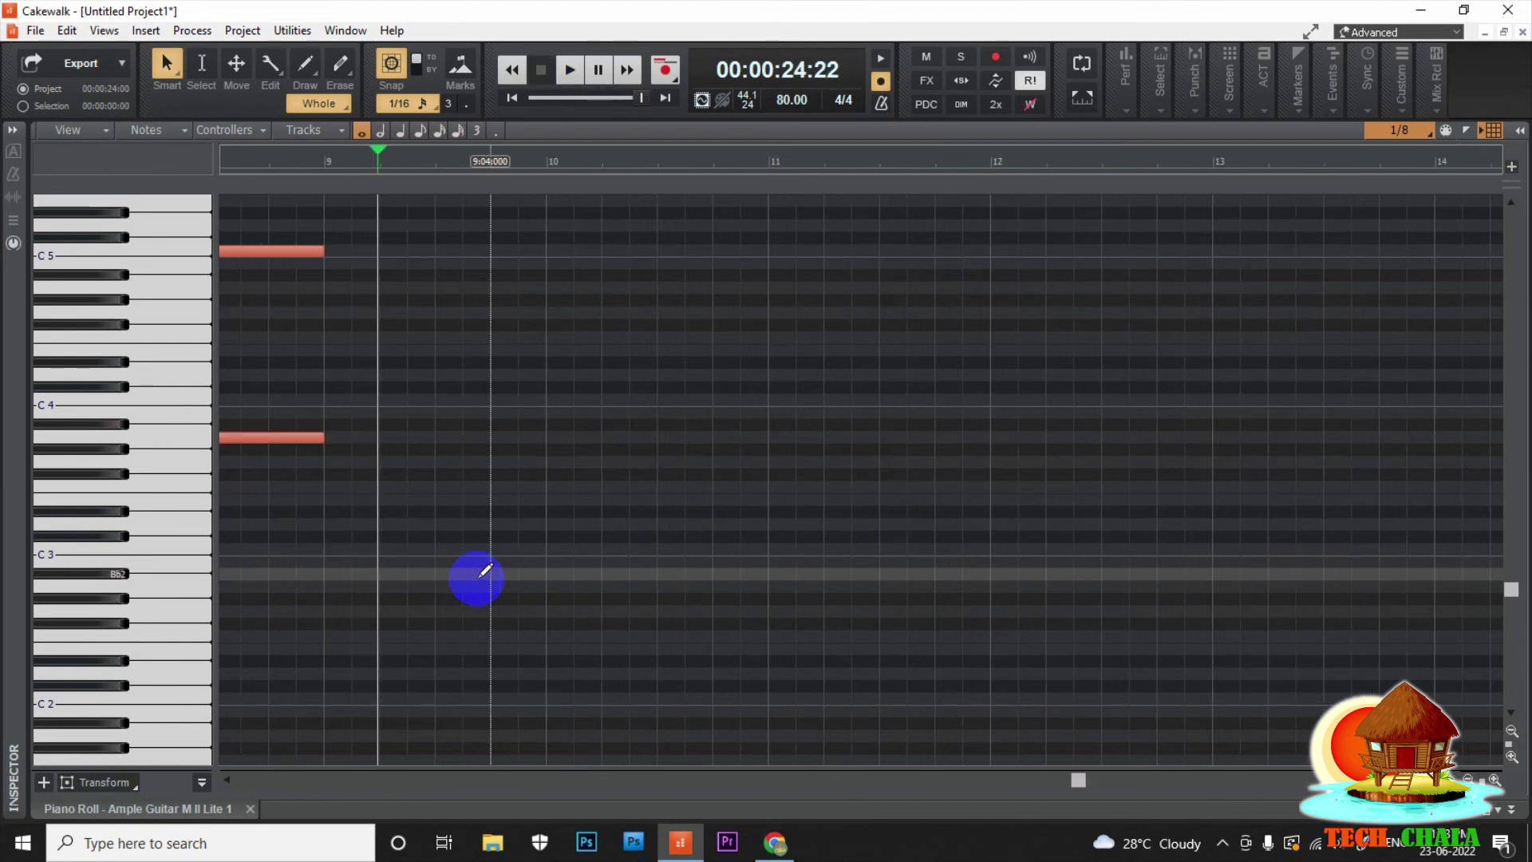
# Close the Piano Roll and show the Strummer page of the Ample Guitar M II Lite instrument
pyautogui.scroll(2, 557, 560)
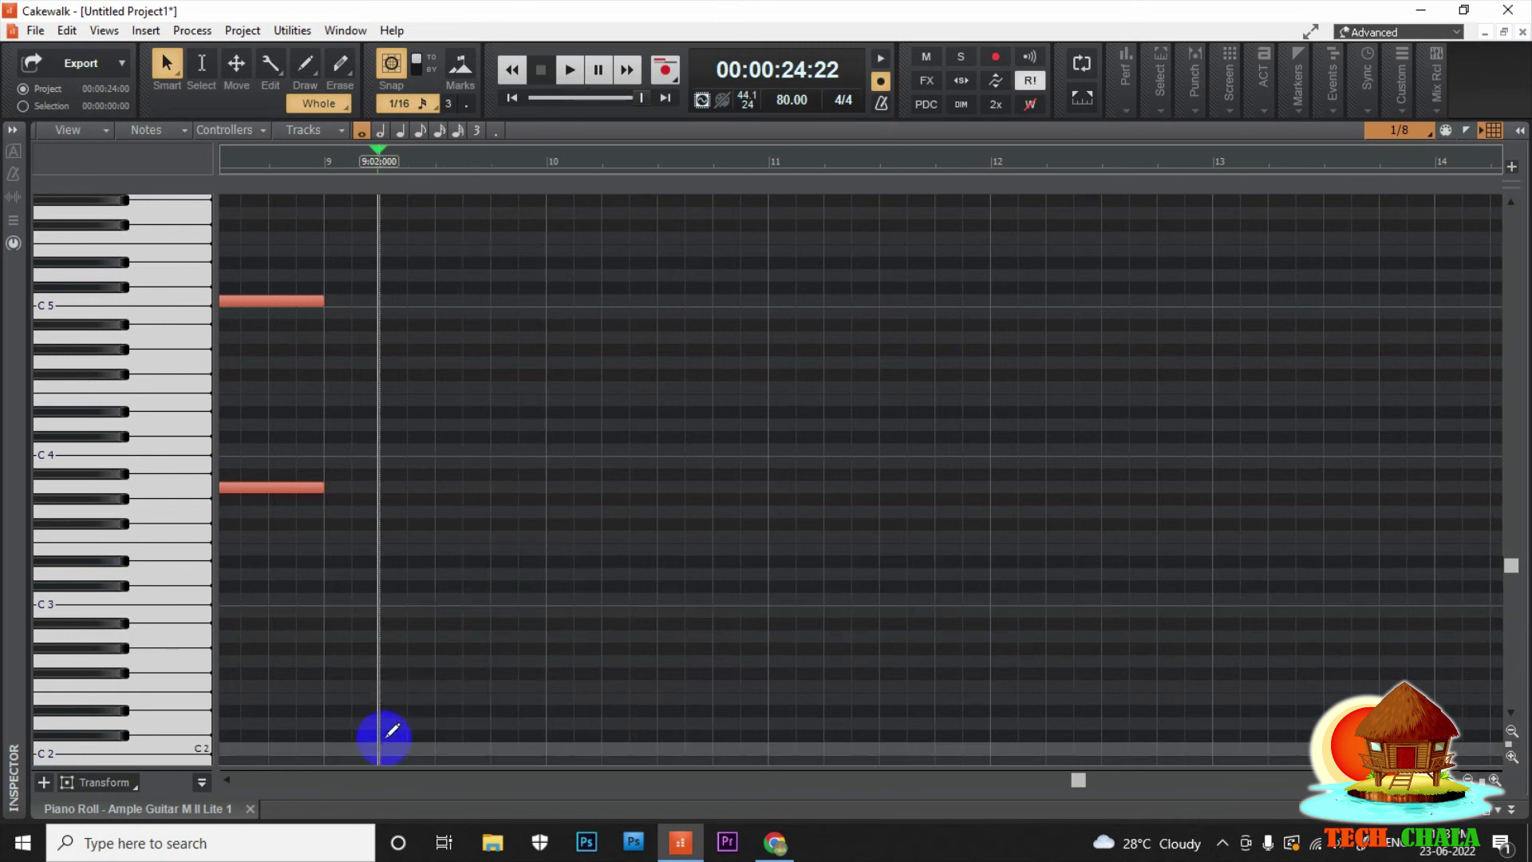
pyautogui.click(250, 812)
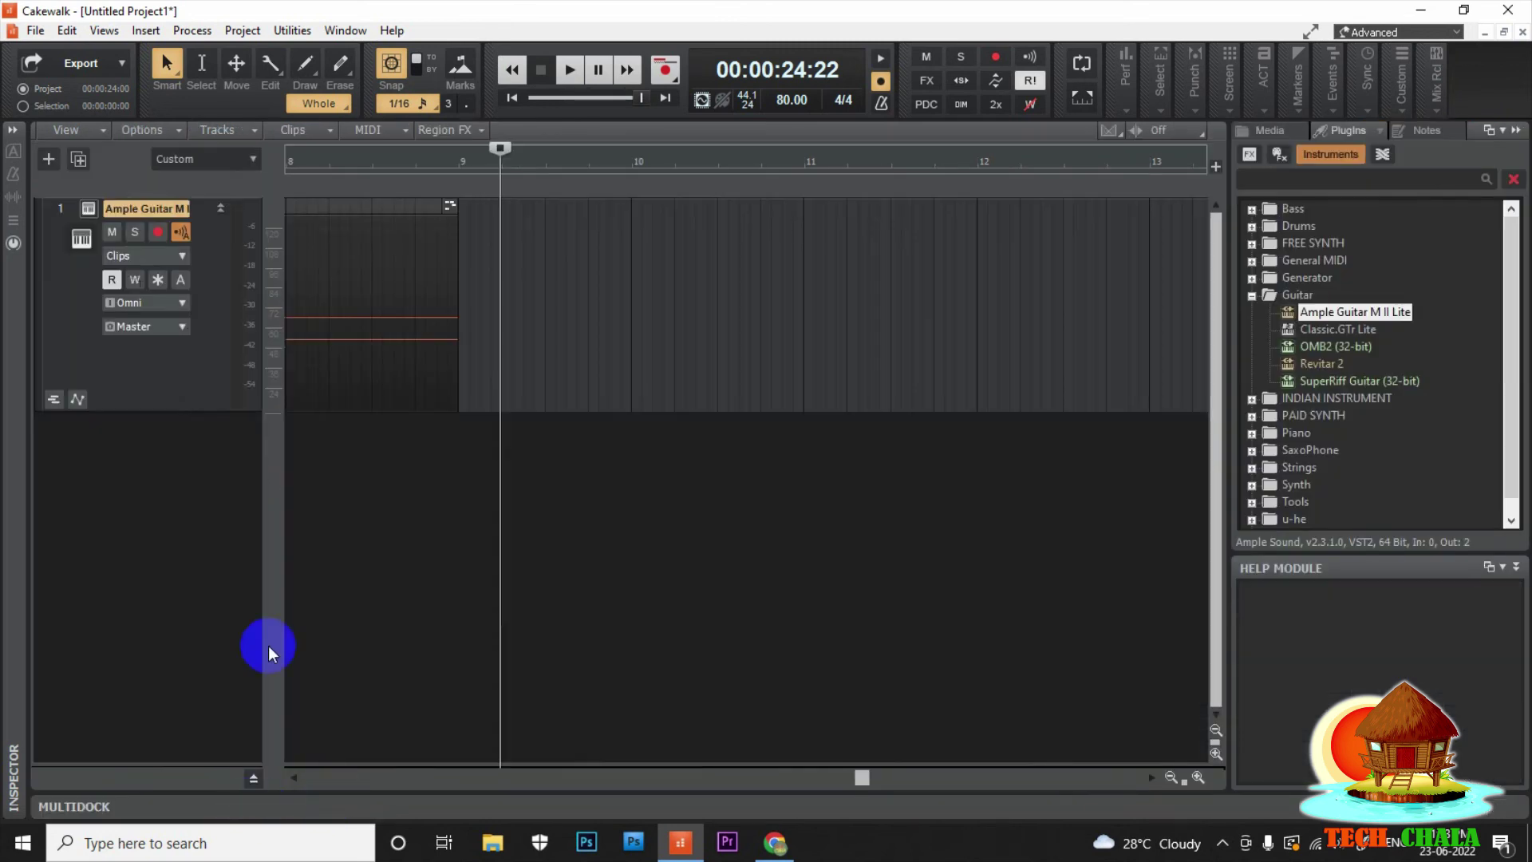
pyautogui.click(87, 214)
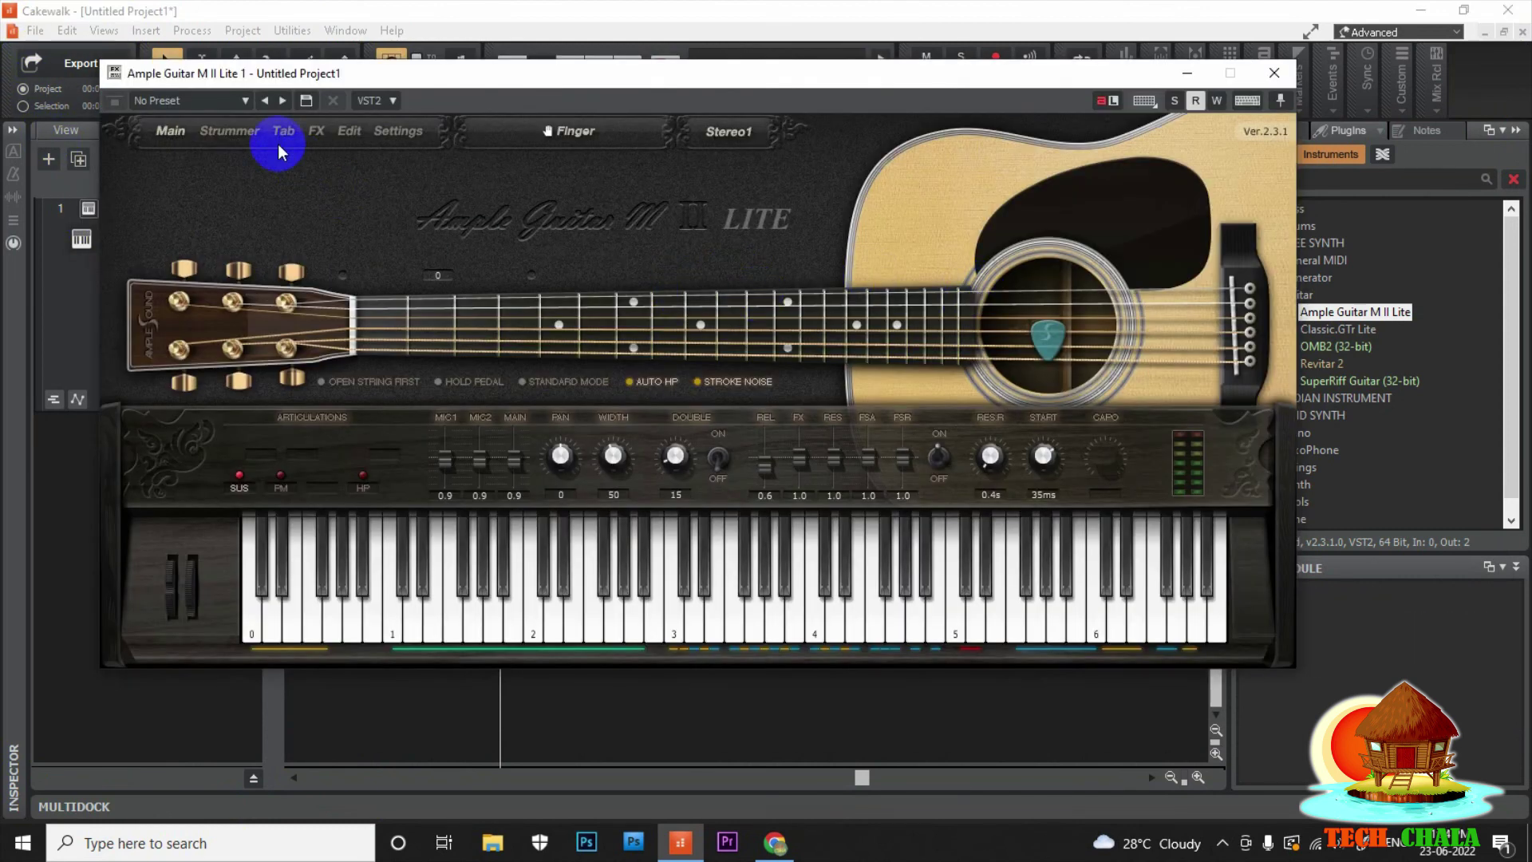
pyautogui.click(243, 134)
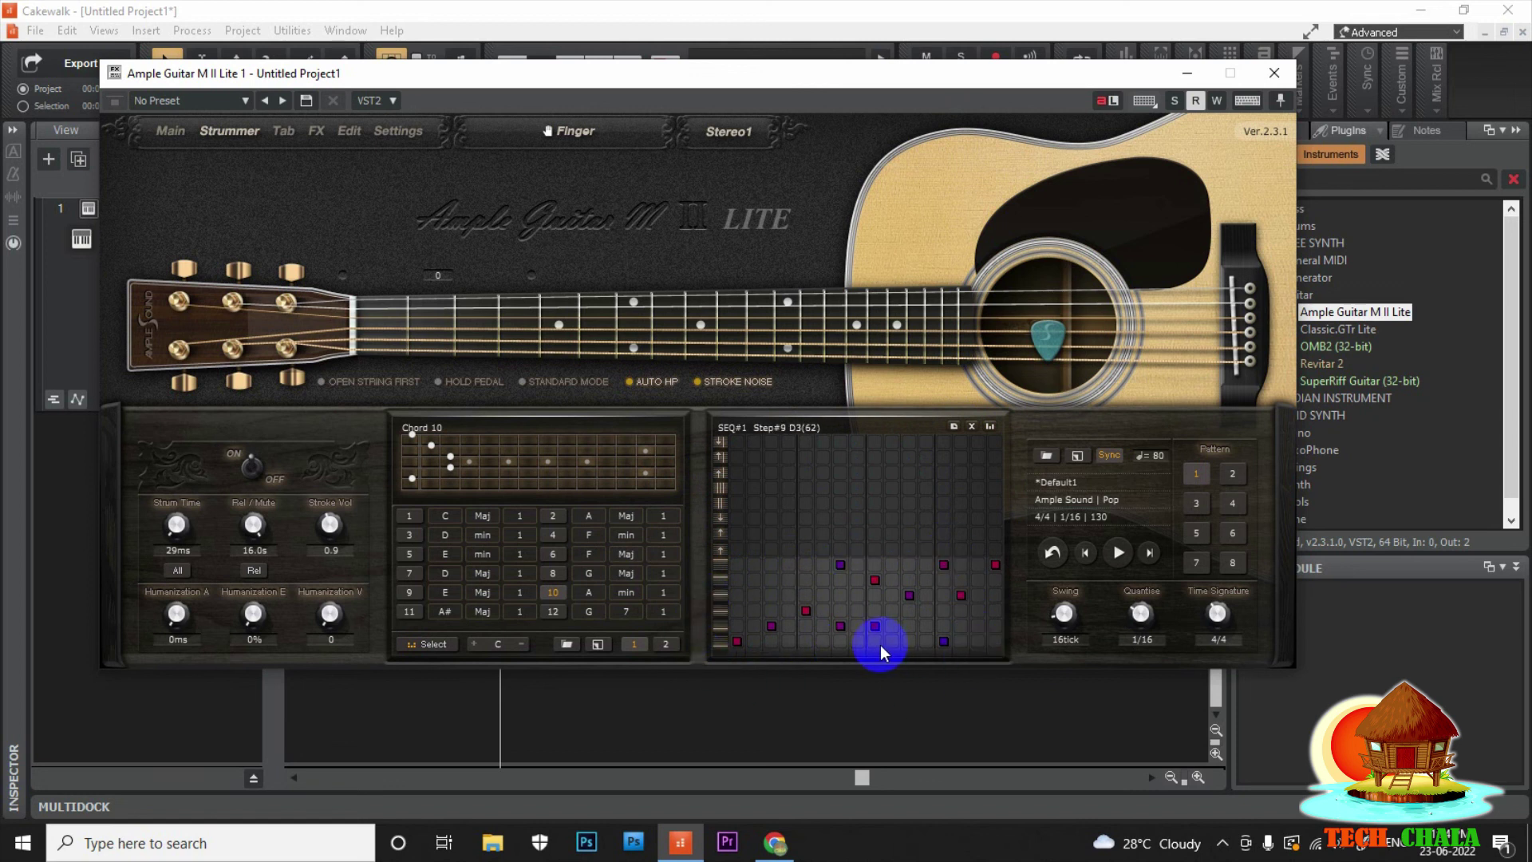
# Audition strum patterns 1 and 2 in the strummer's sequencer, stopping playback after each one
pyautogui.click(1199, 477)
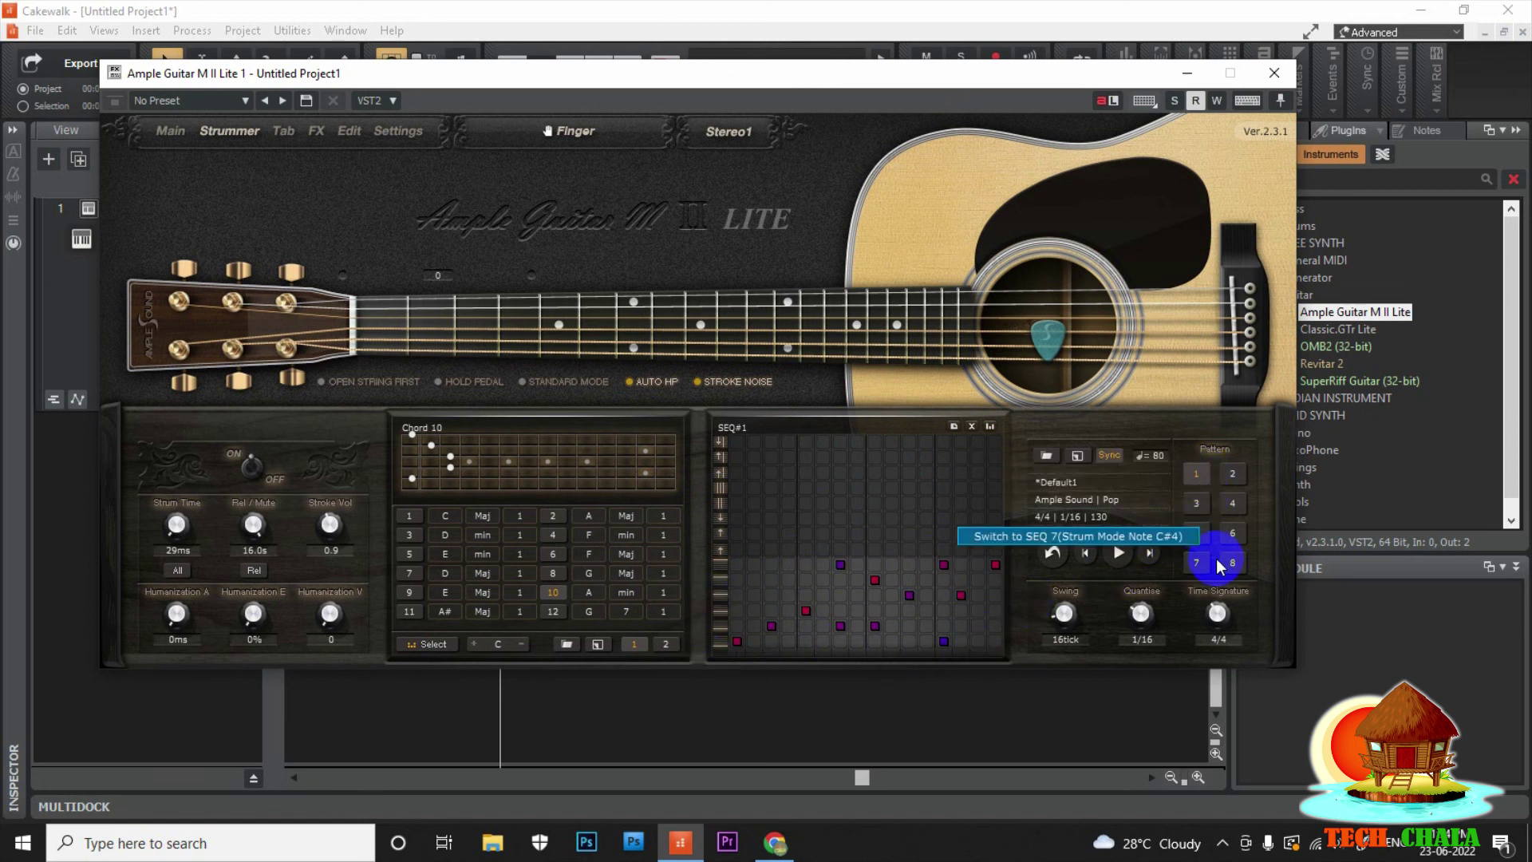
pyautogui.click(1124, 608)
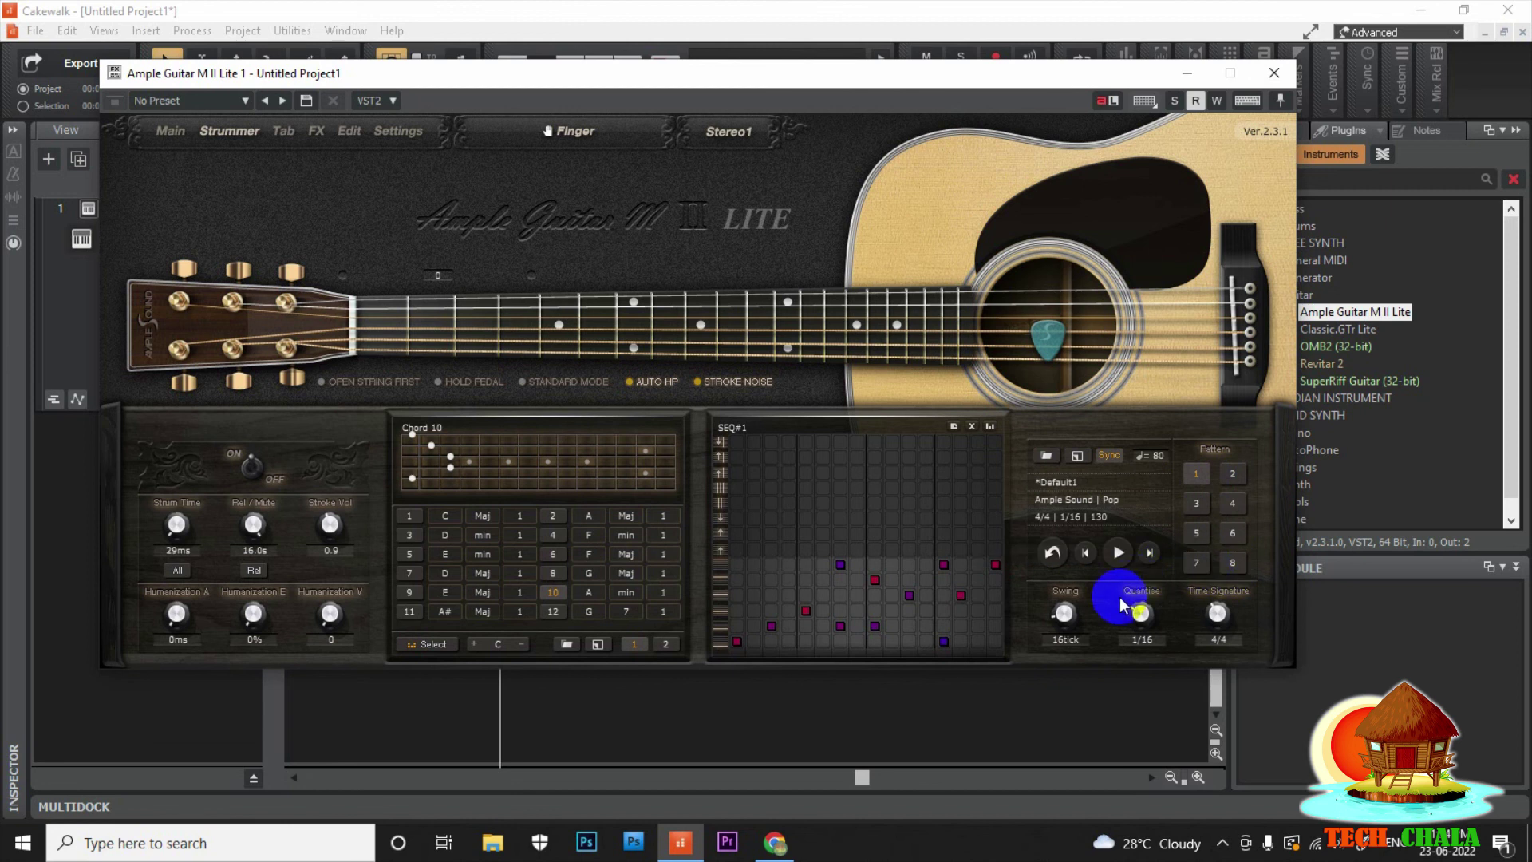
pyautogui.click(1219, 503)
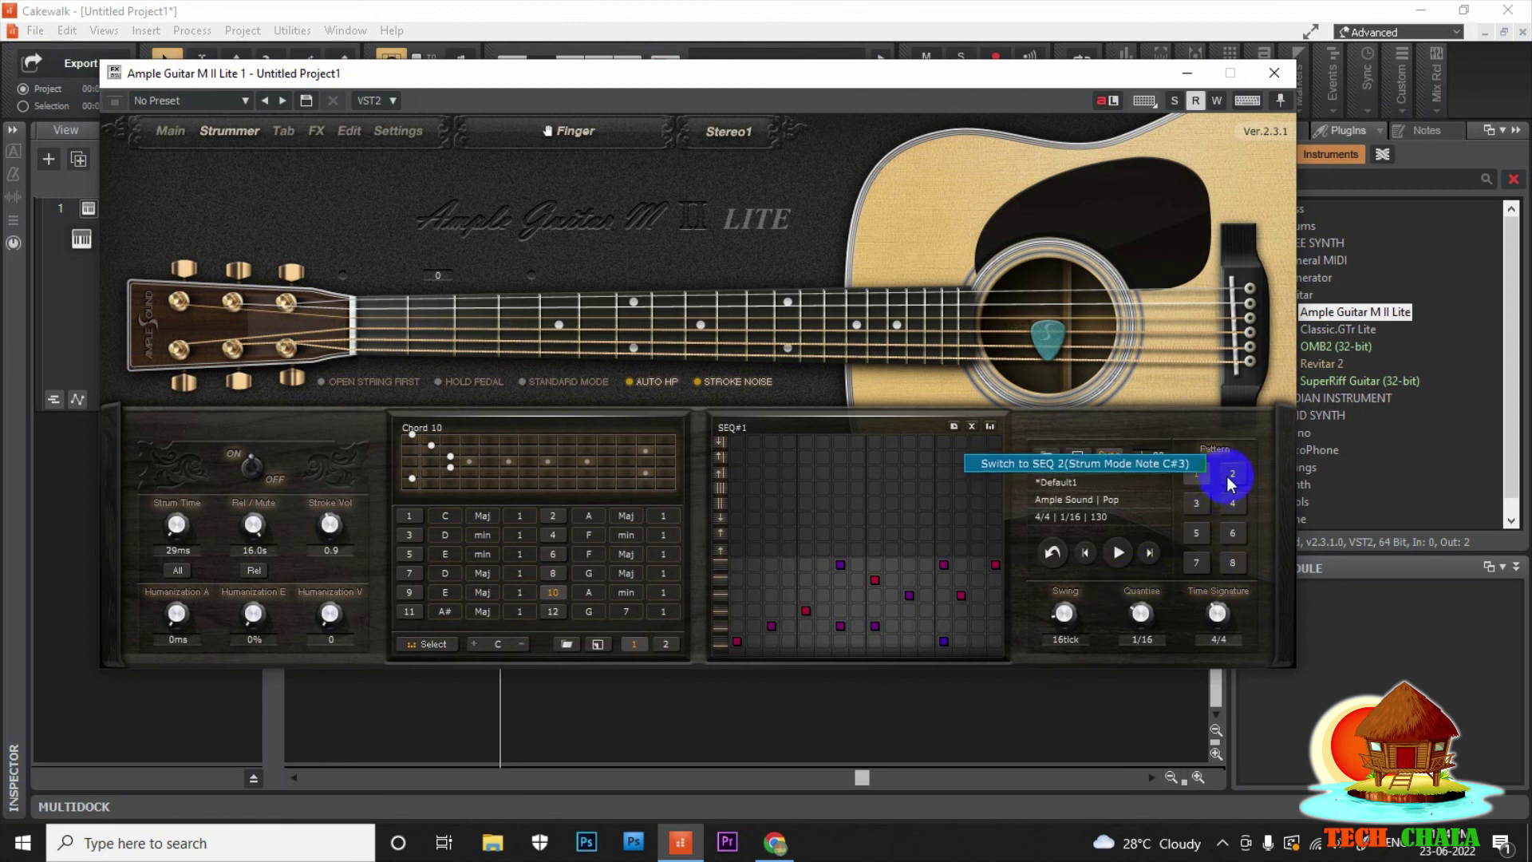
pyautogui.click(1118, 558)
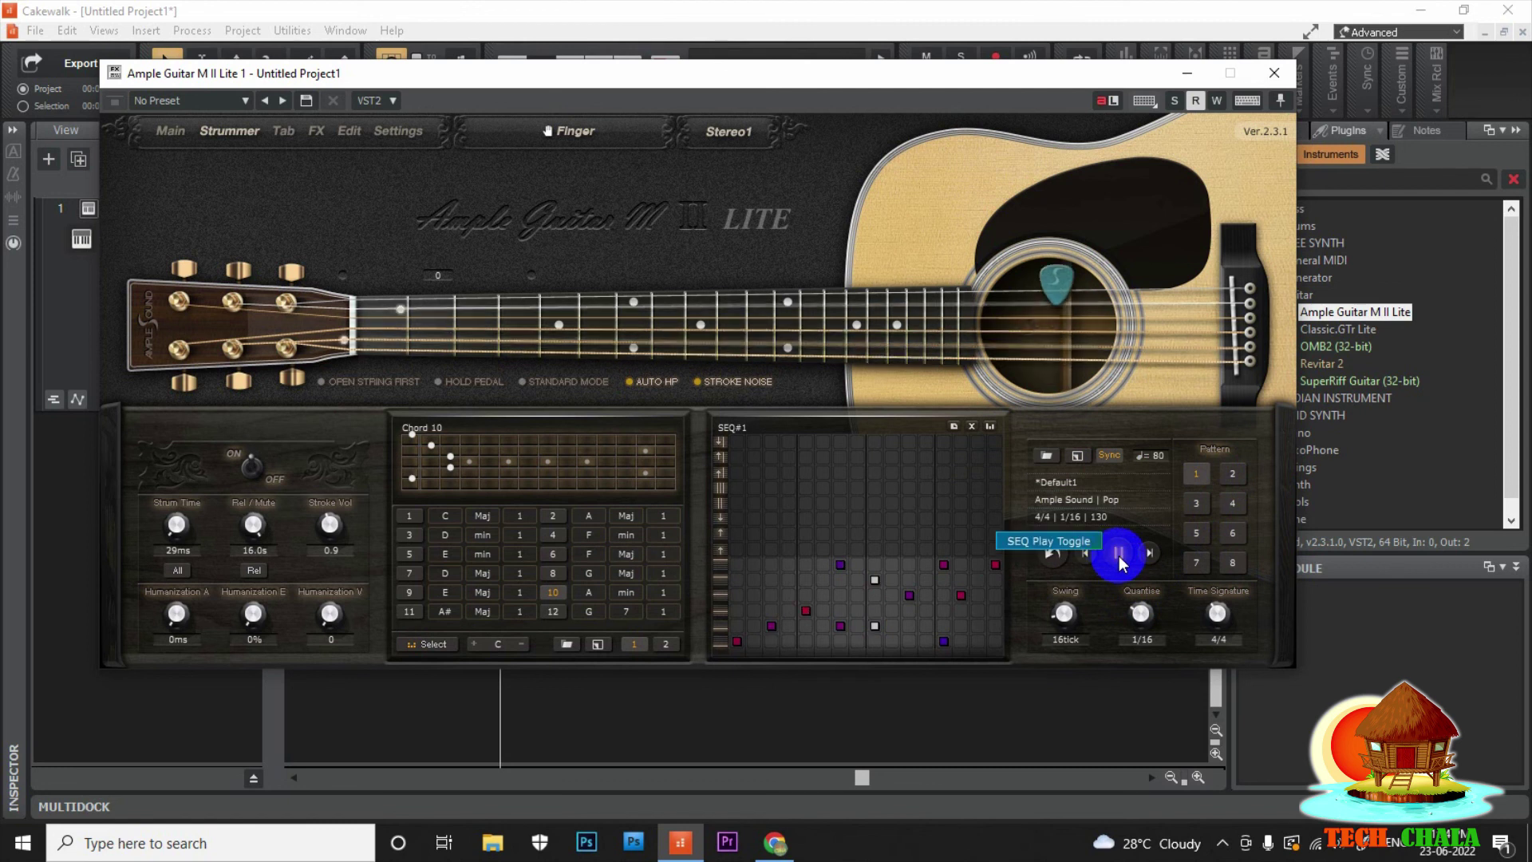
pyautogui.click(1119, 556)
pyautogui.click(1231, 474)
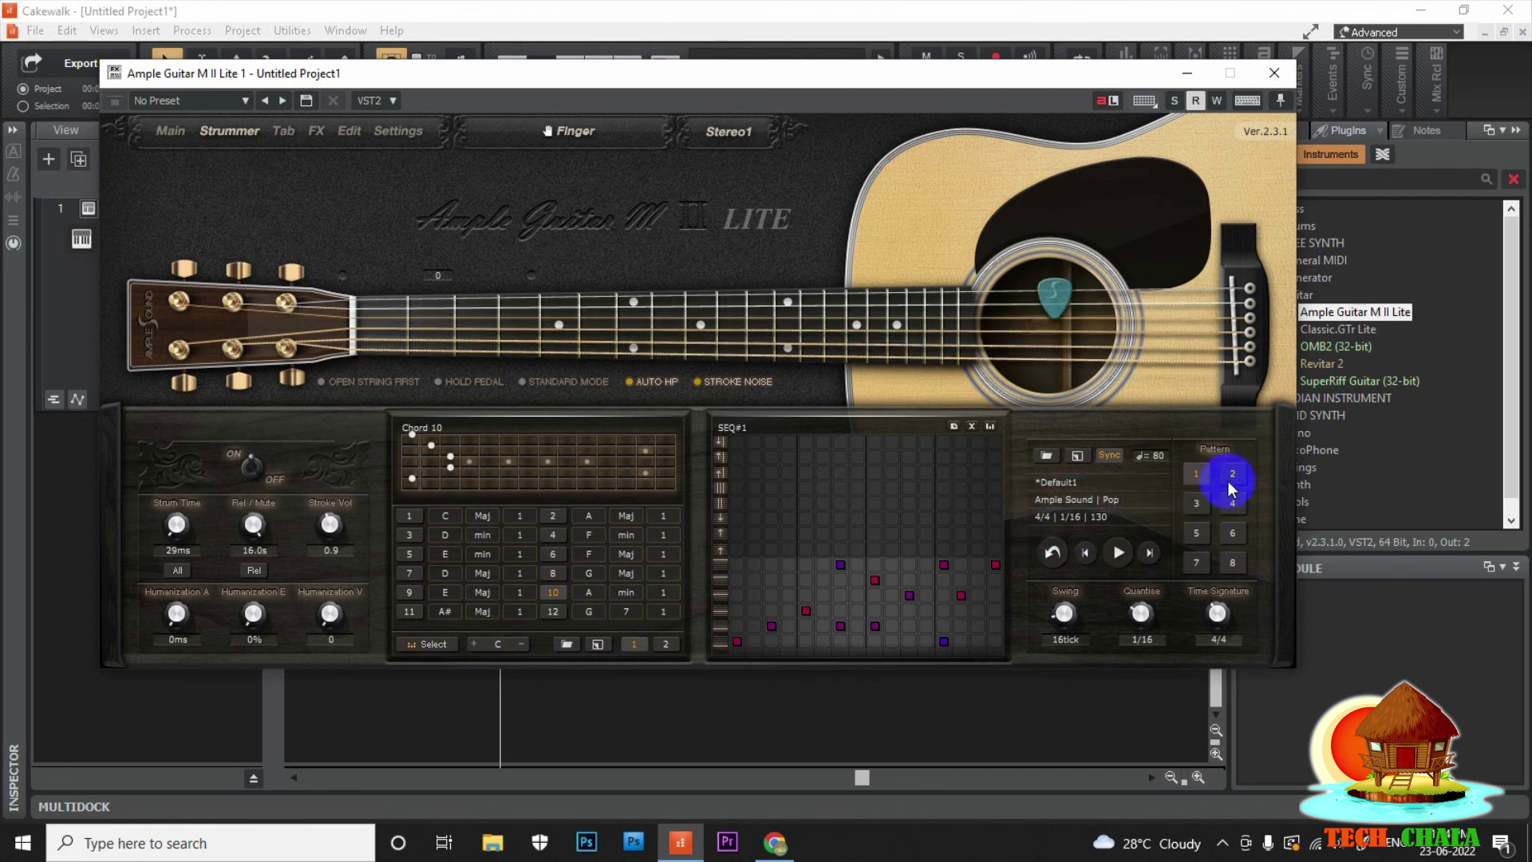
pyautogui.click(1123, 554)
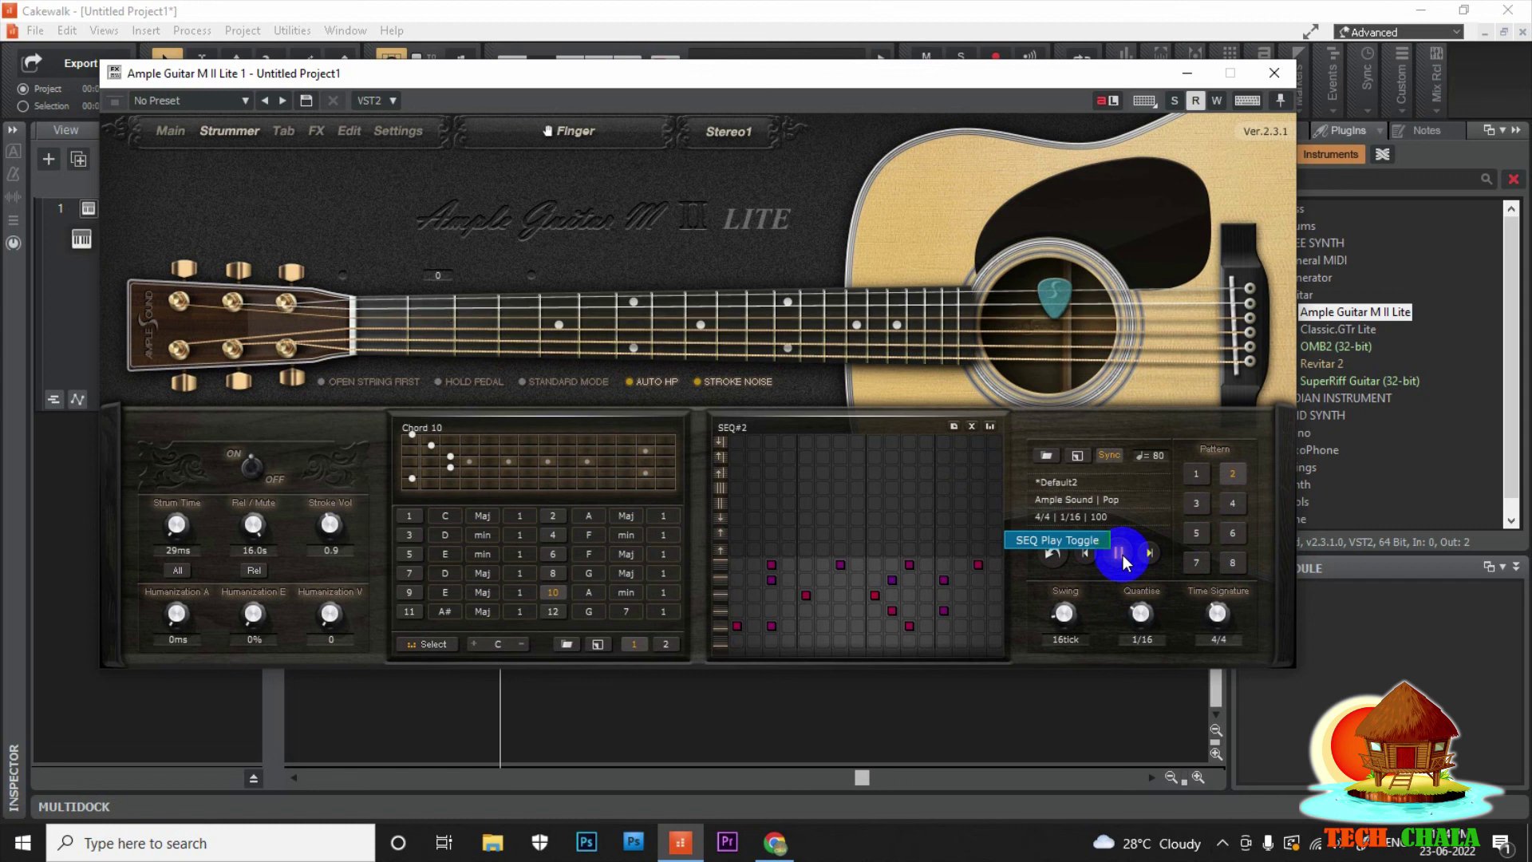
pyautogui.click(1122, 554)
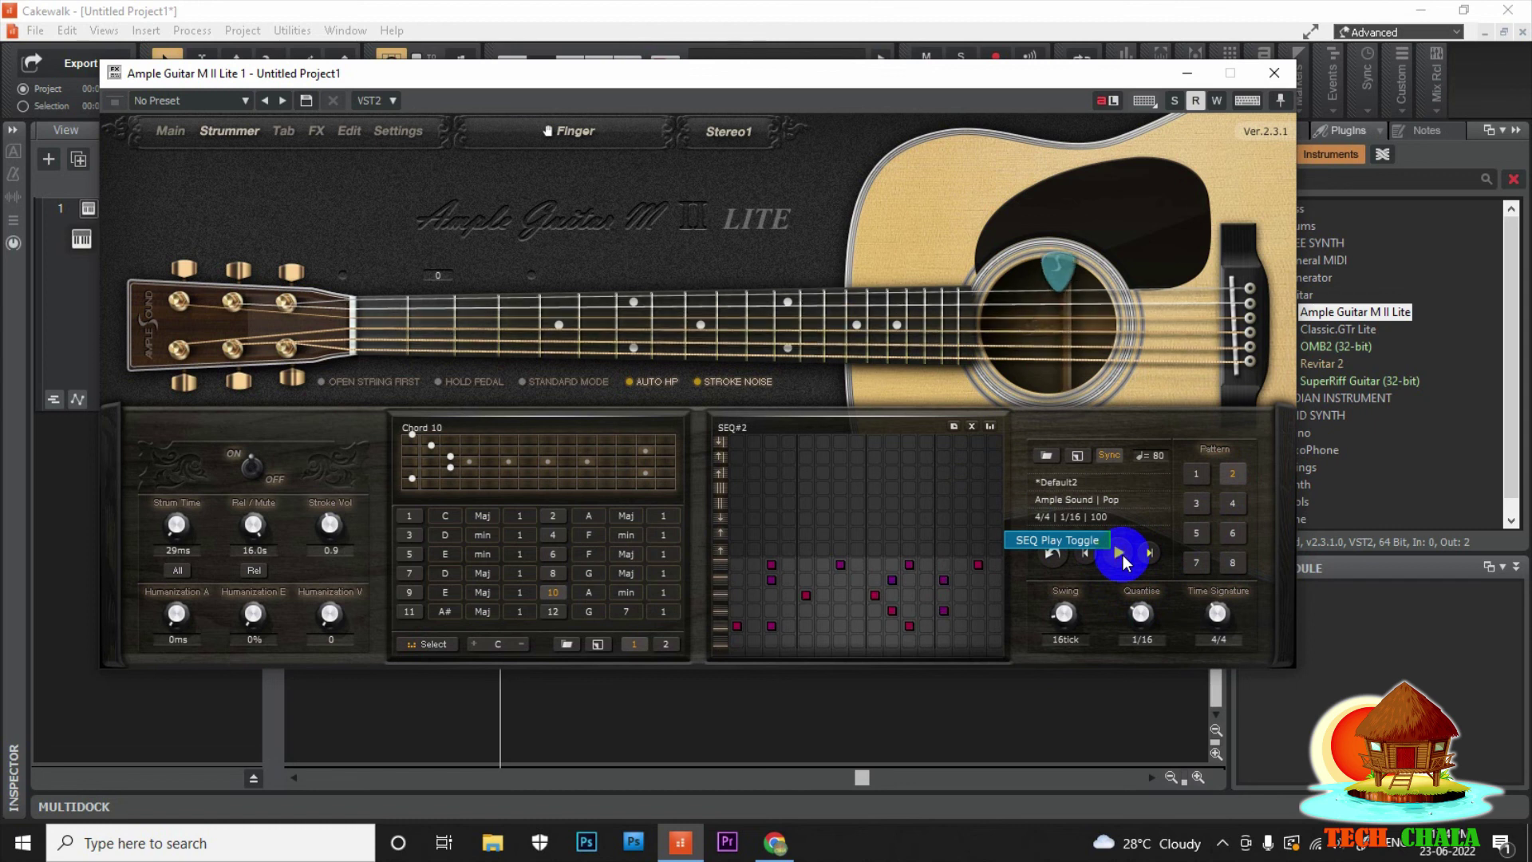